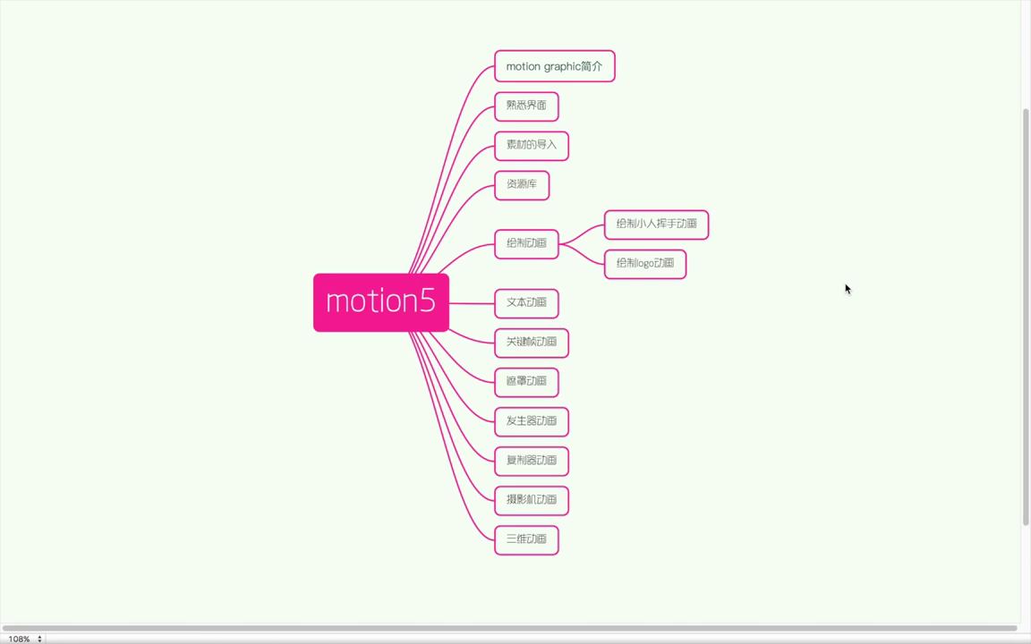
{"action": "left_click", "coordinate": [674, 275]}
{"action": "left_click", "coordinate": [759, 292]}
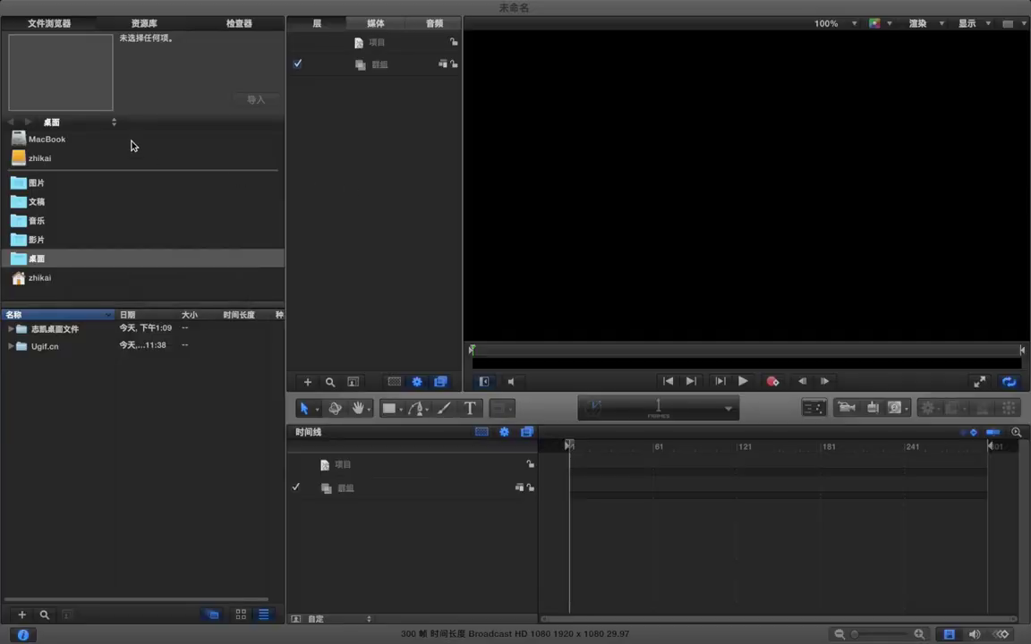
- Browse the external drive to the 素材 folder and import Google logo.png into the project's group
{"action": "left_click", "coordinate": [86, 158]}
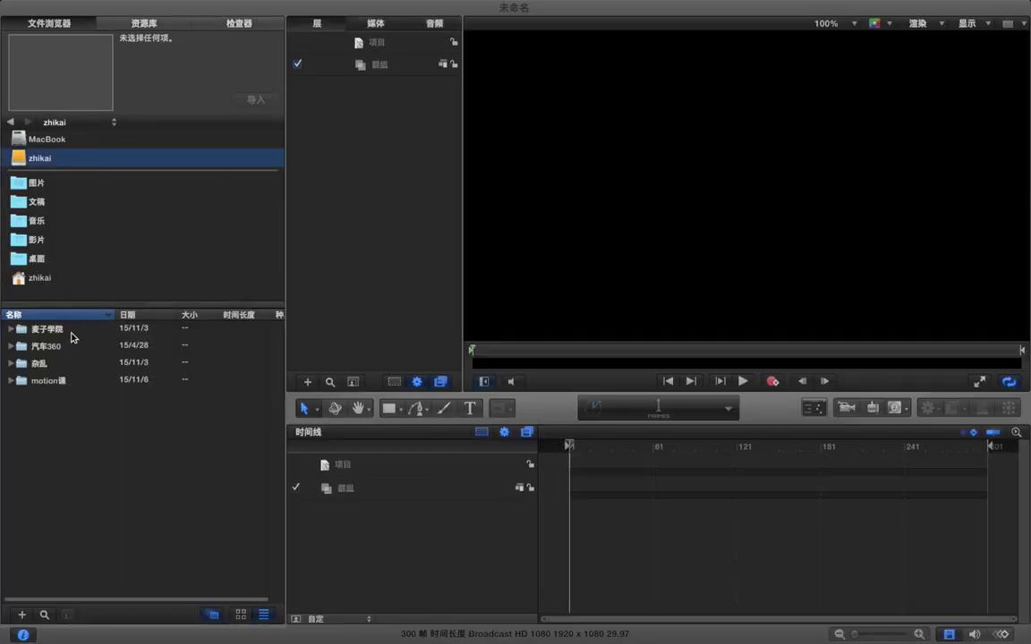
{"action": "double_click", "coordinate": [71, 333]}
{"action": "left_click", "coordinate": [70, 336]}
{"action": "double_click", "coordinate": [62, 348]}
{"action": "left_click", "coordinate": [89, 398]}
{"action": "double_click", "coordinate": [88, 416]}
{"action": "double_click", "coordinate": [72, 331]}
{"action": "left_click", "coordinate": [77, 364]}
{"action": "left_click_drag", "start_coordinate": [93, 367], "coordinate": [384, 75]}
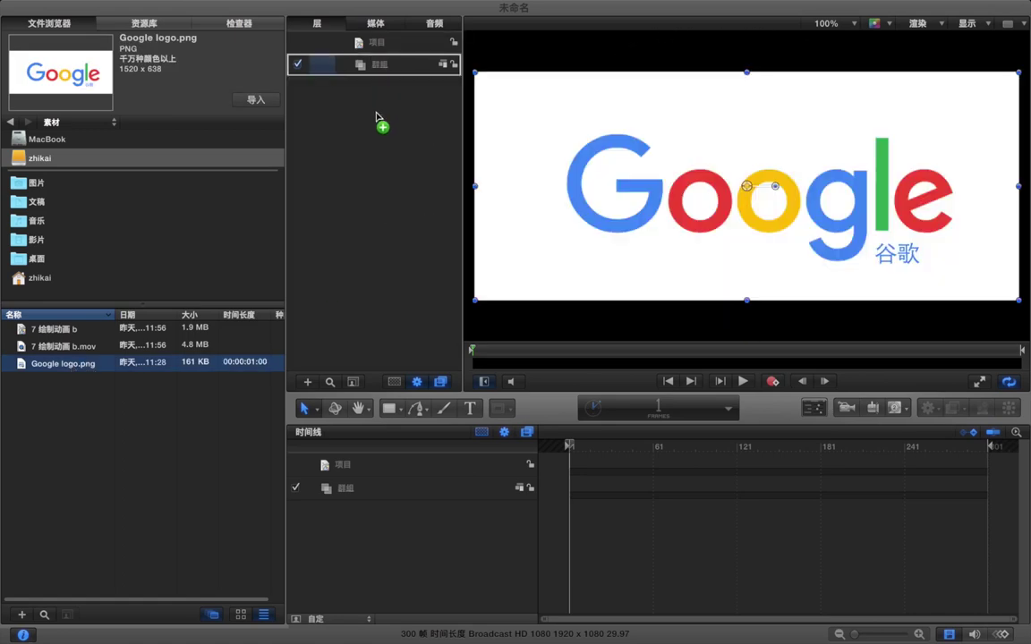
- Reduce the canvas zoom to 50%, deselect the logo and enlarge the timeline area
{"action": "key", "text": "super+minus"}
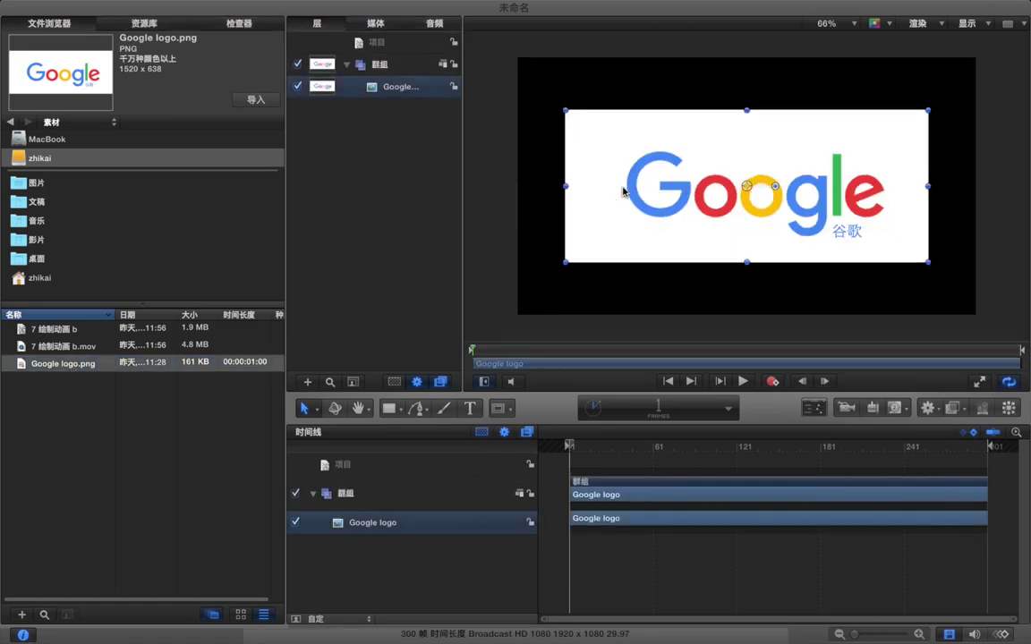
{"action": "key", "text": "super+minus"}
{"action": "left_click", "coordinate": [514, 164]}
{"action": "left_click_drag", "start_coordinate": [542, 402], "coordinate": [548, 306]}
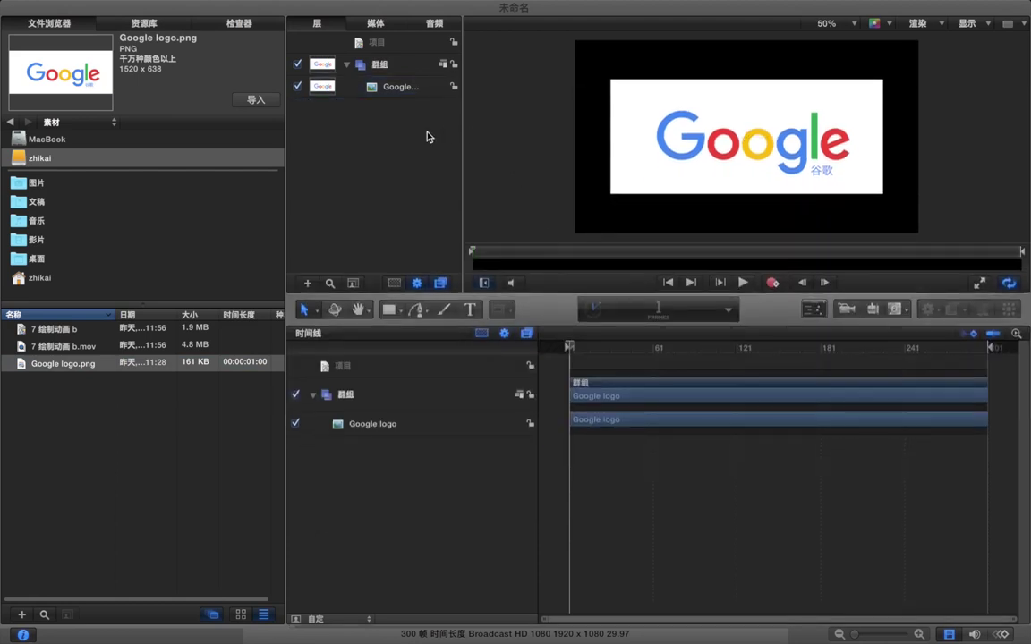
- Set the project's background colour to 雪白色 (snow white)
{"action": "left_click", "coordinate": [386, 46]}
{"action": "left_click", "coordinate": [239, 23]}
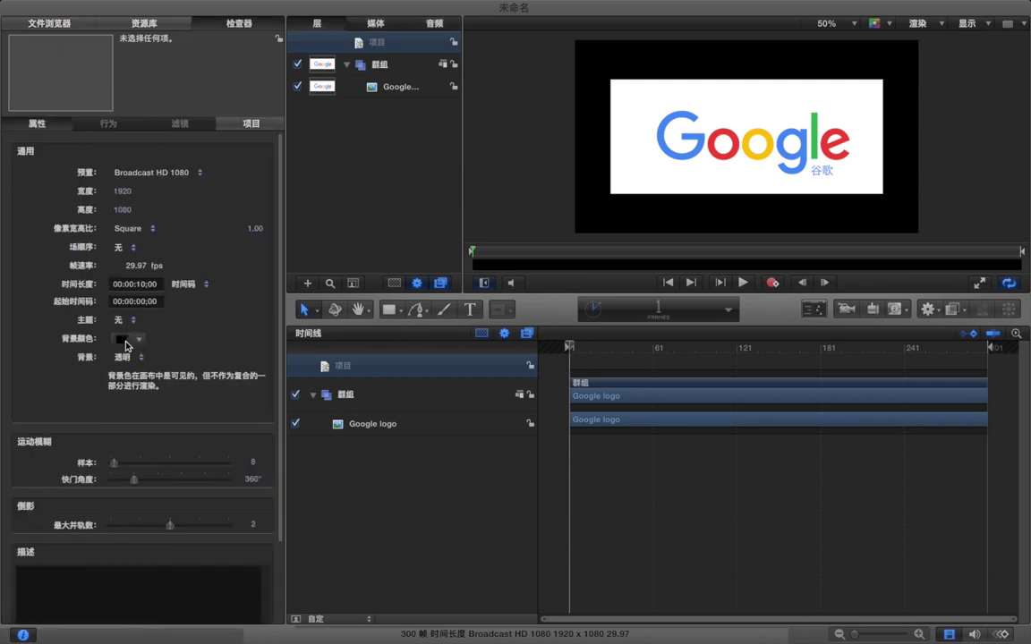
{"action": "left_click", "coordinate": [123, 339]}
{"action": "left_click", "coordinate": [363, 284]}
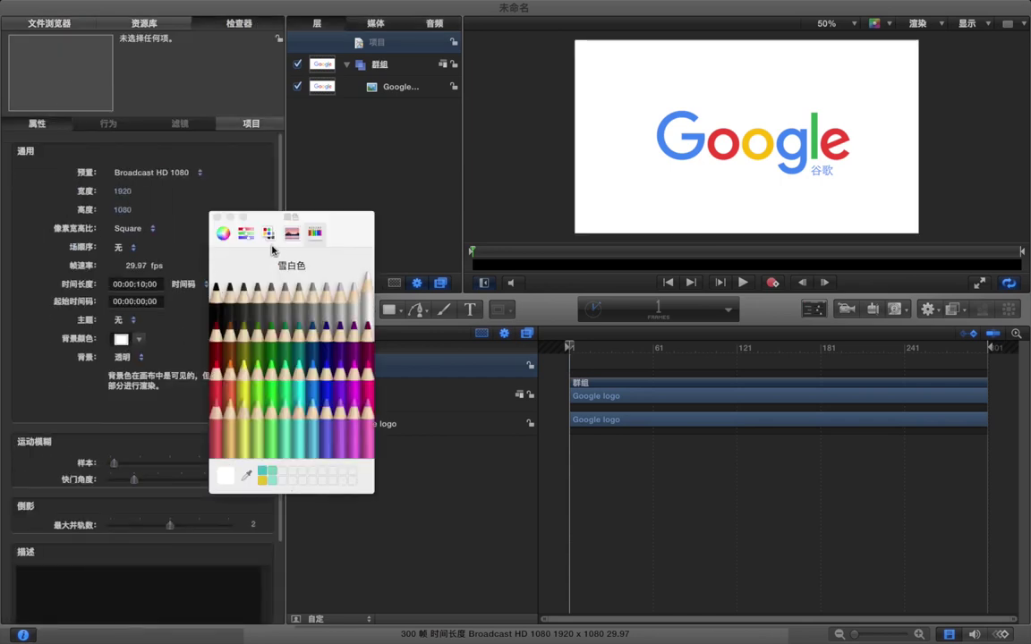
{"action": "left_click", "coordinate": [217, 217]}
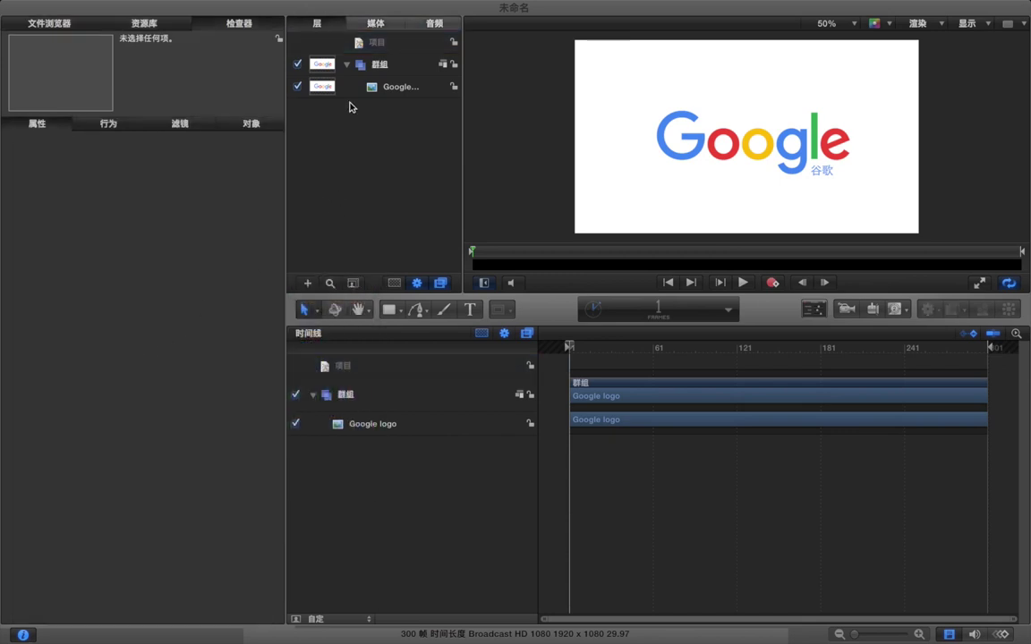
- Set the project's background type to 环境 (Environment) and deselect the project
{"action": "left_click", "coordinate": [363, 45]}
{"action": "left_click", "coordinate": [123, 356]}
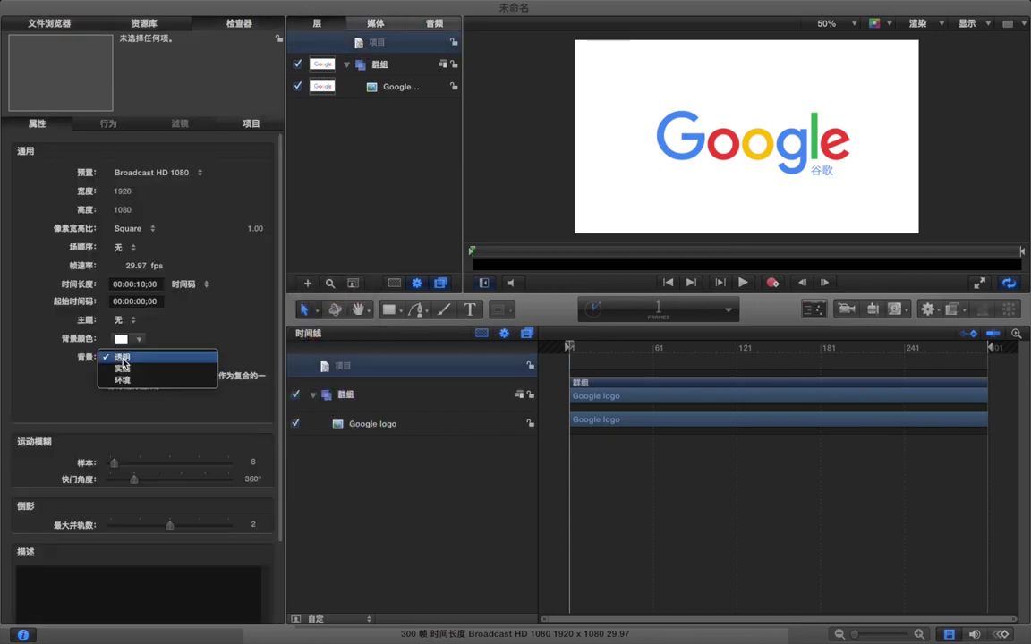
{"action": "left_click", "coordinate": [132, 385]}
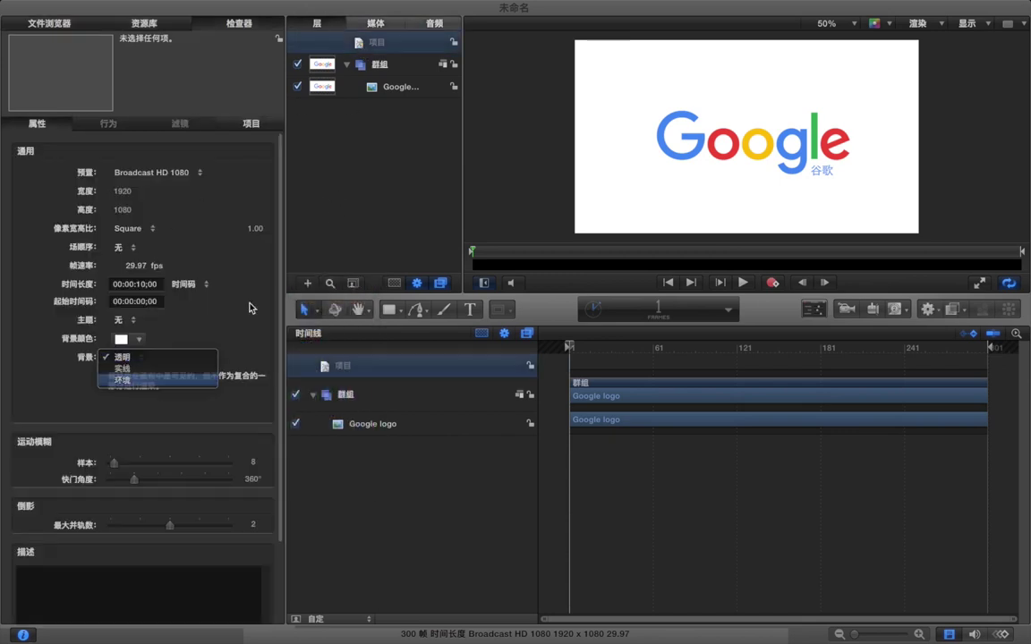
{"action": "left_click", "coordinate": [383, 182]}
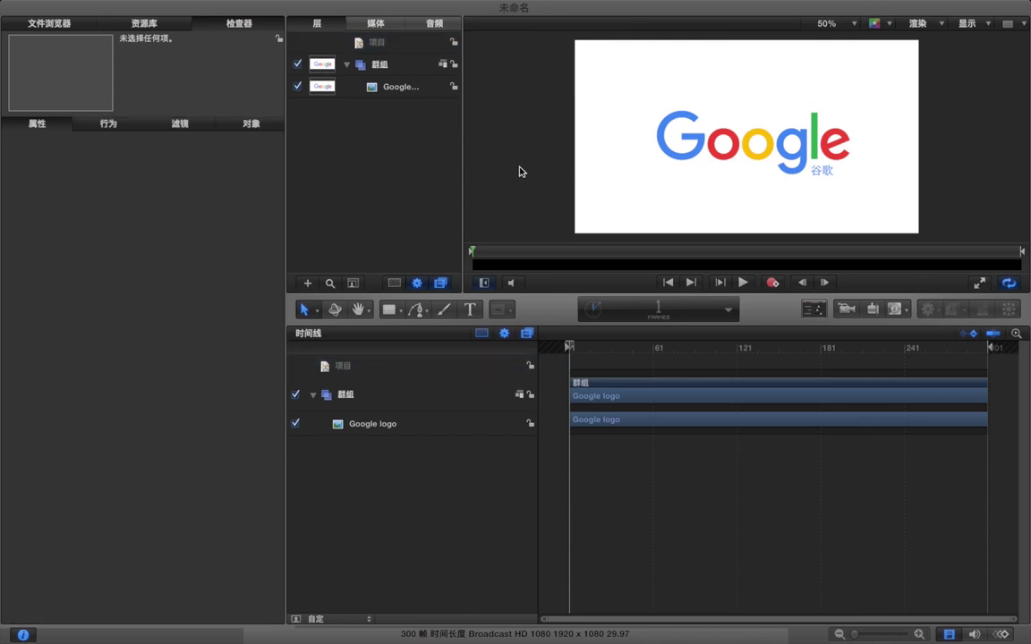
- Add an image mask (图像遮罩) to the Google logo layer
{"action": "left_click", "coordinate": [529, 423]}
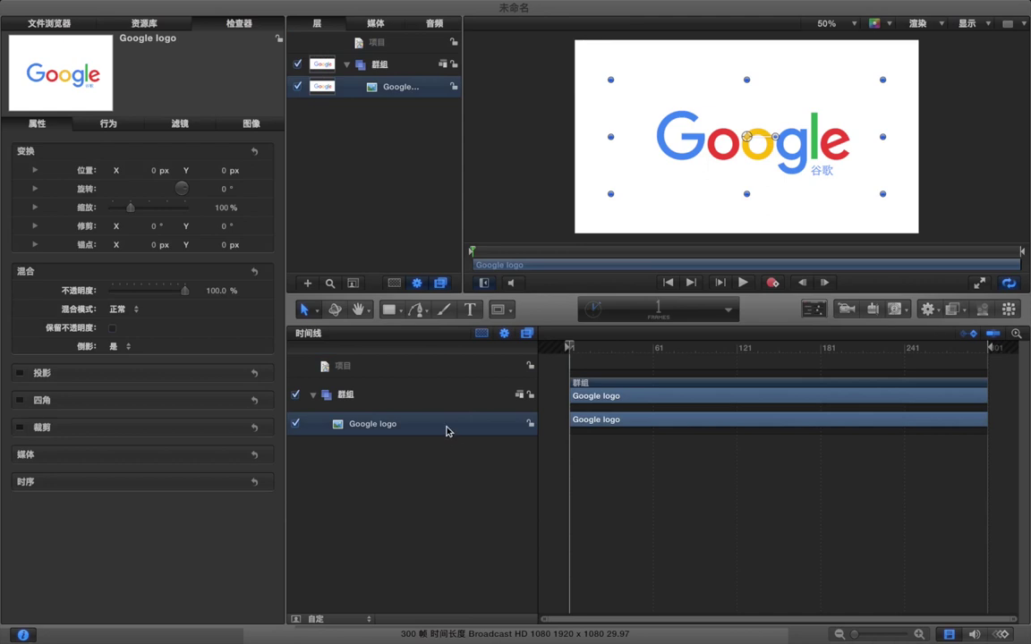
{"action": "right_click", "coordinate": [387, 96]}
{"action": "left_click", "coordinate": [438, 283]}
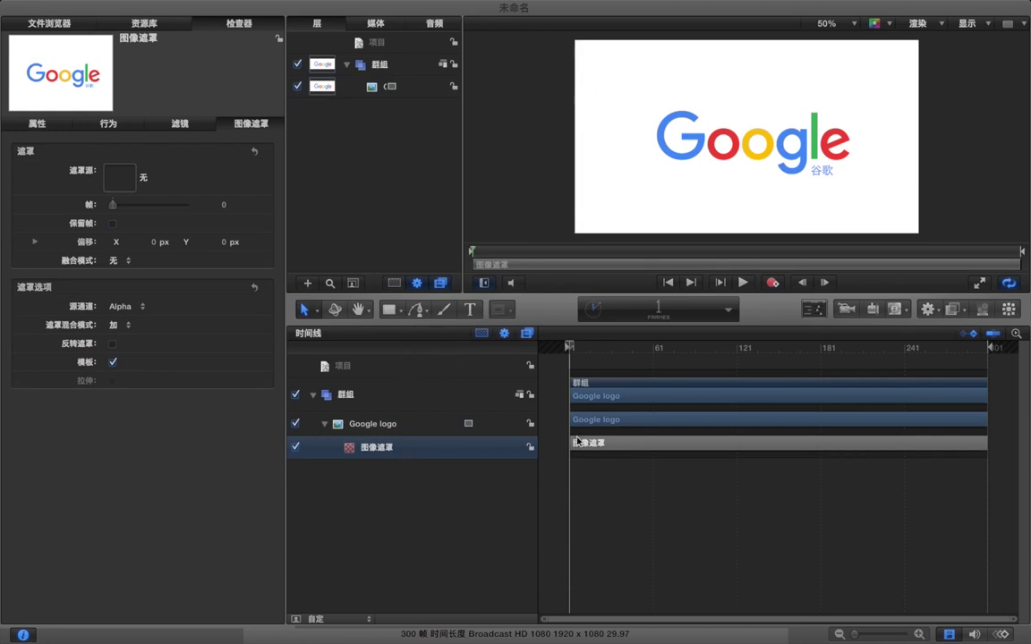
- Set up the Paint Stroke tool with a salmon-pink brush colour and a width of 46 pixels for tracing the letter G
{"action": "left_click", "coordinate": [444, 309]}
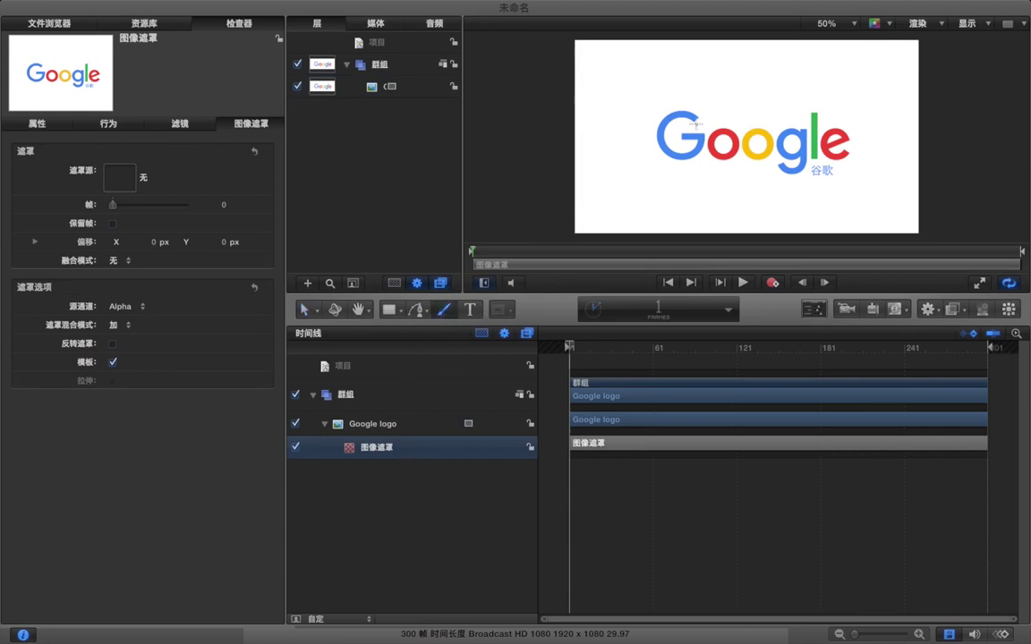
{"action": "scroll", "coordinate": [698, 125], "scroll_direction": "up", "scroll_amount": 5}
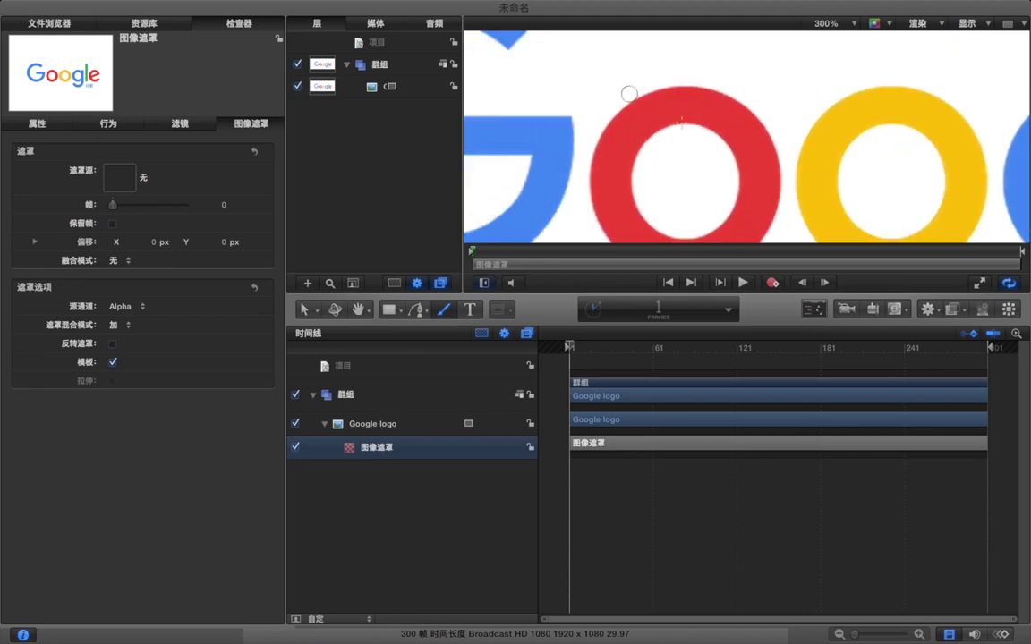
{"action": "scroll", "coordinate": [682, 121], "scroll_direction": "down", "scroll_amount": 5}
{"action": "scroll", "coordinate": [699, 115], "scroll_direction": "up", "scroll_amount": 3}
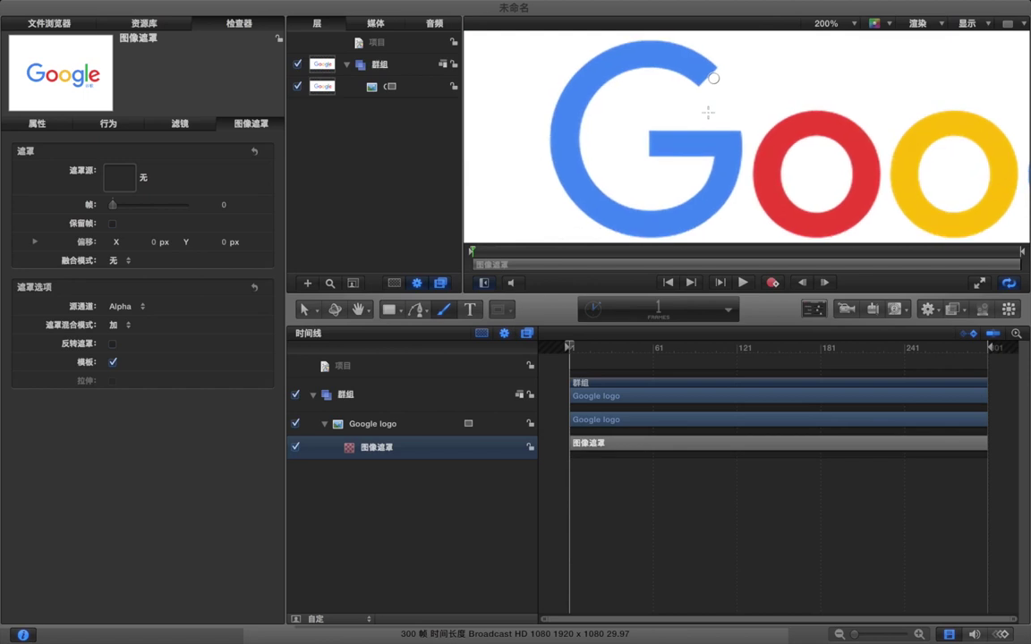
{"action": "left_click", "coordinate": [812, 312]}
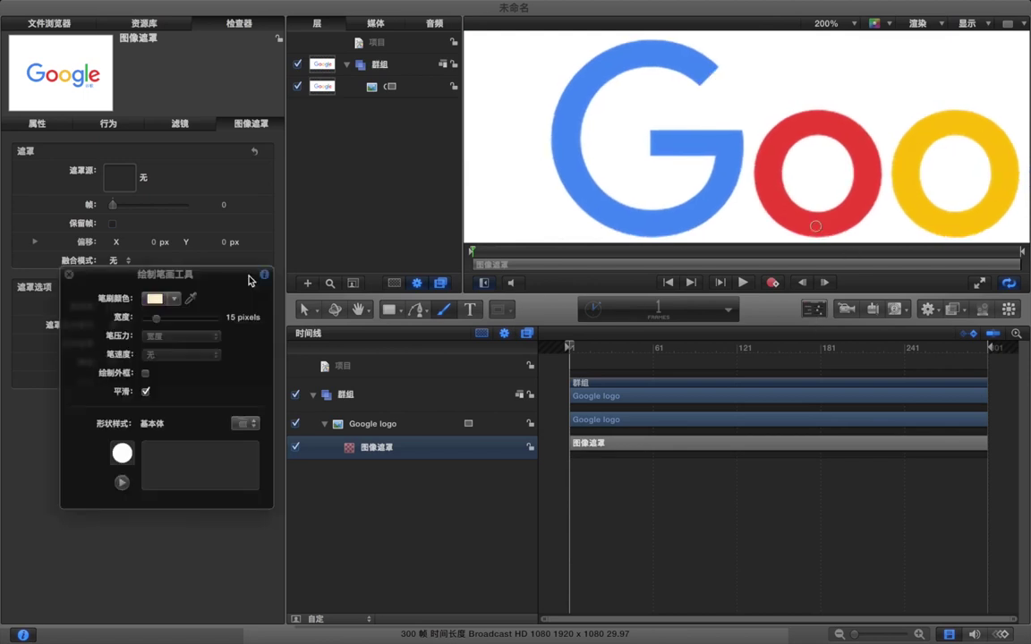
{"action": "left_click_drag", "start_coordinate": [215, 280], "coordinate": [317, 174]}
{"action": "left_click", "coordinate": [256, 193]}
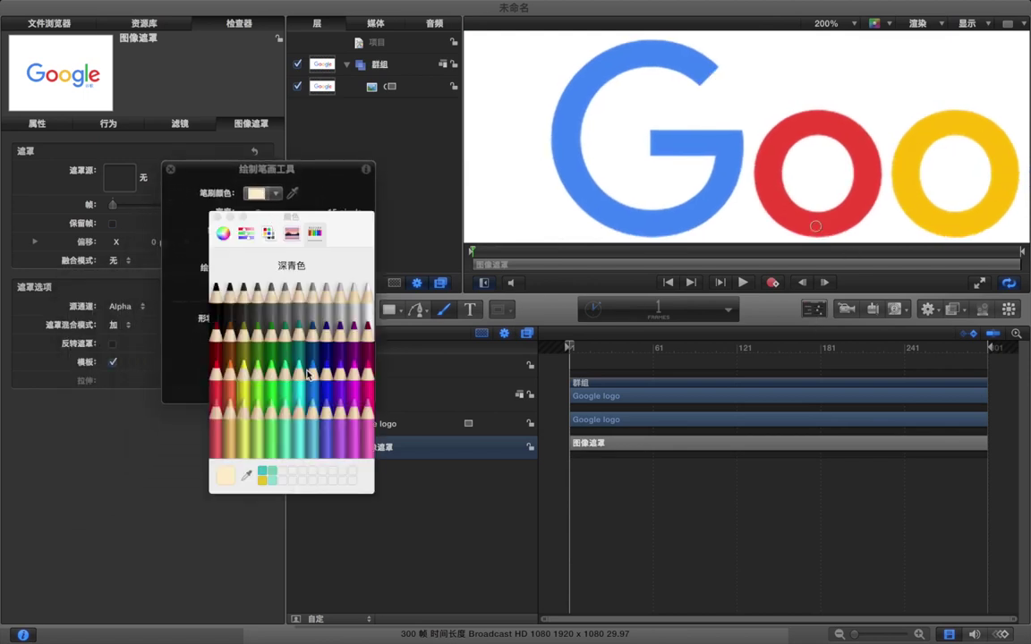
{"action": "left_click", "coordinate": [218, 383]}
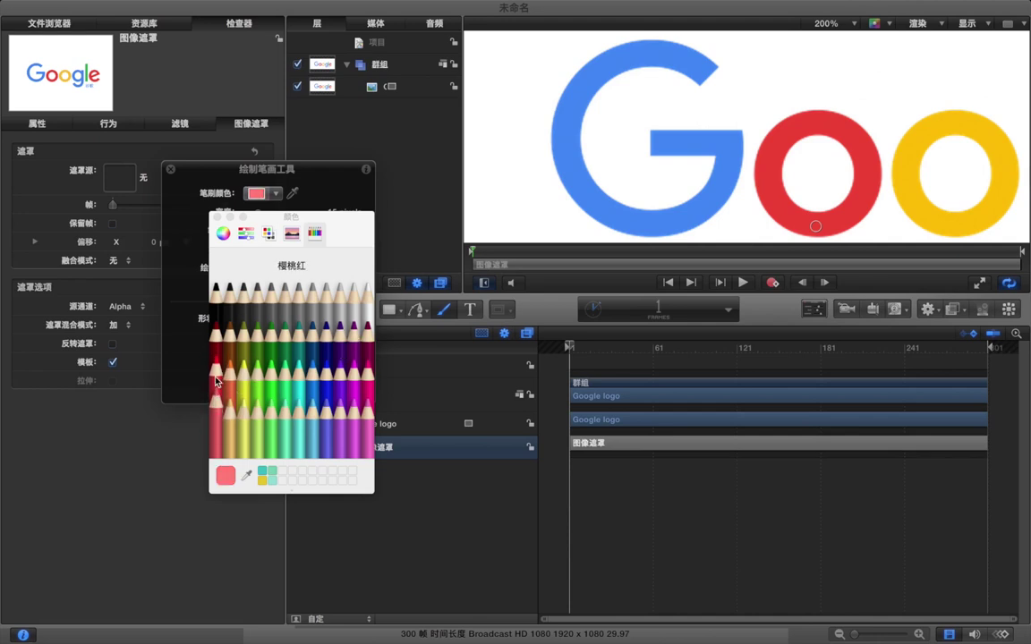
{"action": "left_click", "coordinate": [216, 217]}
{"action": "left_click_drag", "start_coordinate": [259, 217], "coordinate": [273, 214]}
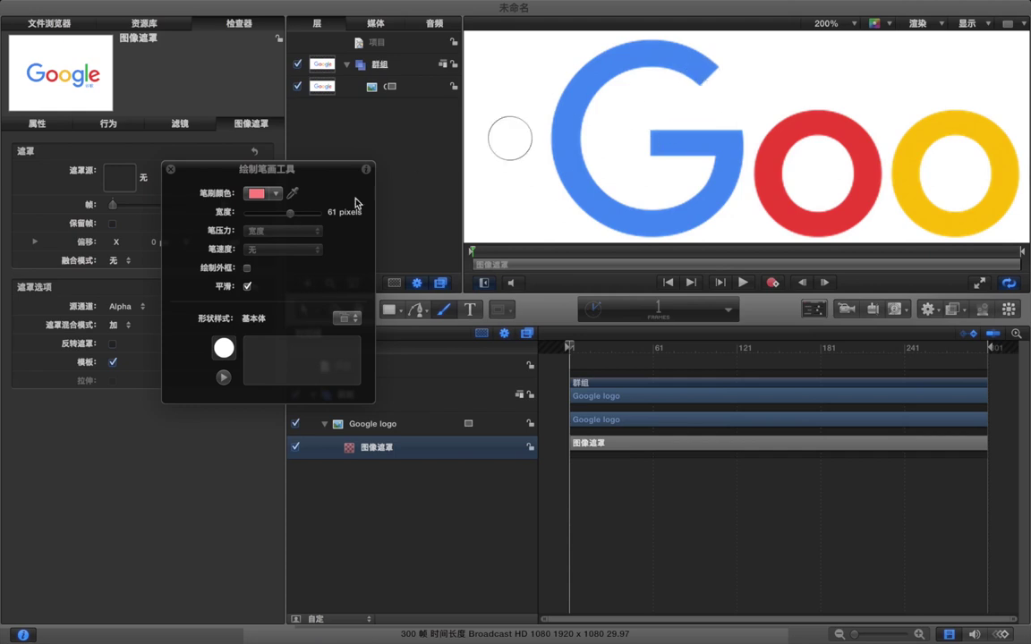
{"action": "left_click_drag", "start_coordinate": [291, 217], "coordinate": [279, 215]}
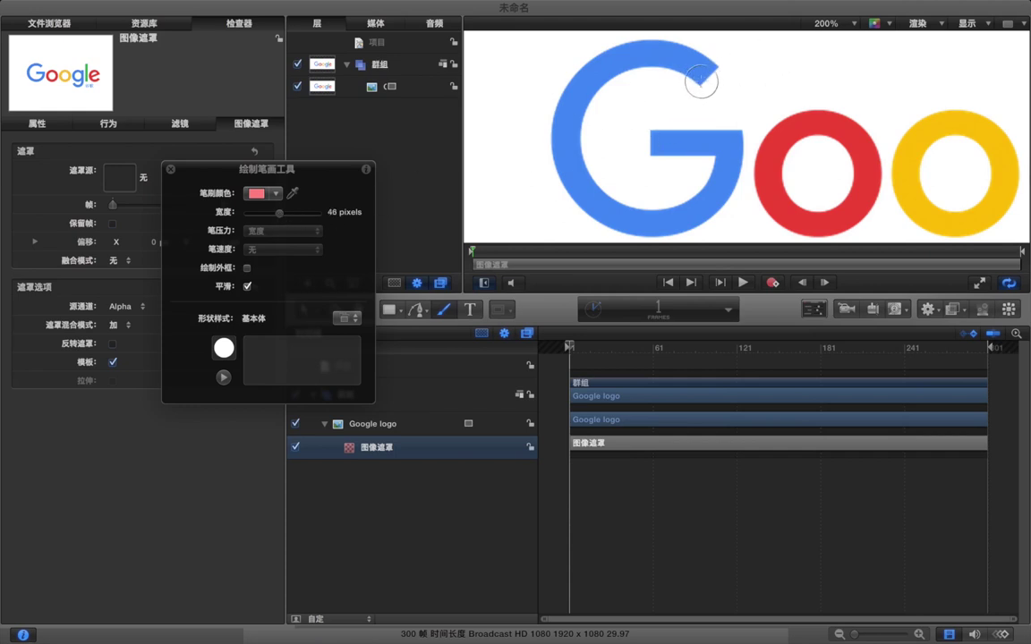
- Trace the whole letter G of the logo with one paint stroke and move the tool's floating settings out of the way
{"action": "mouse_move", "coordinate": [706, 74]}
{"action": "left_mouse_down"}
{"action": "mouse_move", "coordinate": [667, 55]}
{"action": "mouse_move", "coordinate": [616, 59]}
{"action": "mouse_move", "coordinate": [580, 90]}
{"action": "mouse_move", "coordinate": [566, 156]}
{"action": "mouse_move", "coordinate": [583, 191]}
{"action": "mouse_move", "coordinate": [627, 219]}
{"action": "mouse_move", "coordinate": [696, 213]}
{"action": "mouse_move", "coordinate": [721, 187]}
{"action": "mouse_move", "coordinate": [731, 140]}
{"action": "mouse_move", "coordinate": [651, 141]}
{"action": "left_mouse_up"}
{"action": "mouse_move", "coordinate": [189, 174]}
{"action": "left_mouse_down"}
{"action": "mouse_move", "coordinate": [87, 468]}
{"action": "mouse_move", "coordinate": [84, 552]}
{"action": "left_mouse_up"}
- Edit the G stroke's points, shifting control points on its lower-right curve to follow the logo
{"action": "left_click", "coordinate": [310, 309]}
{"action": "left_click", "coordinate": [312, 310]}
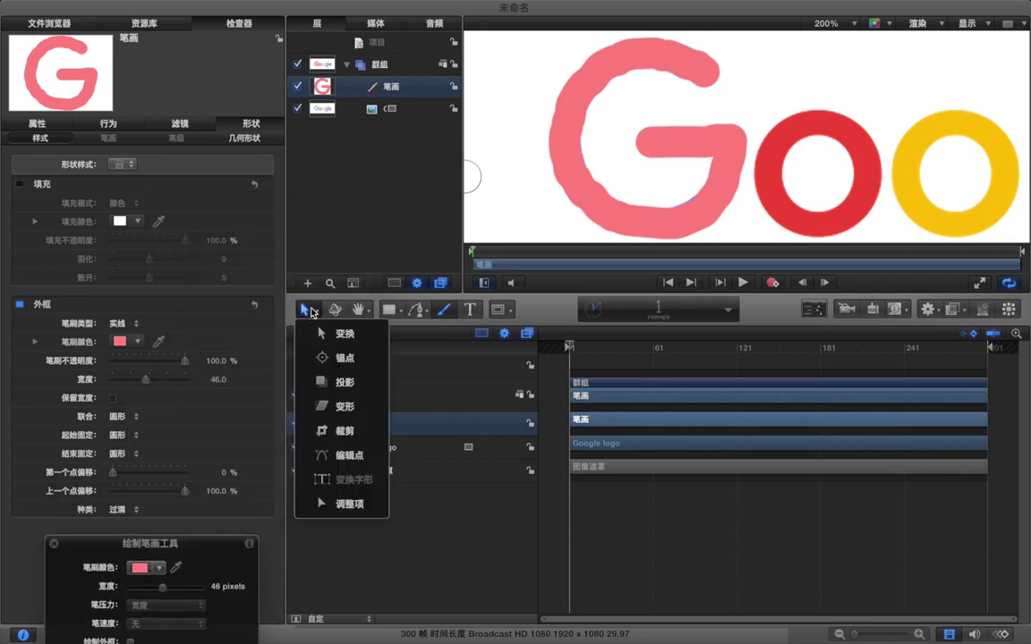
{"action": "key", "text": "Return"}
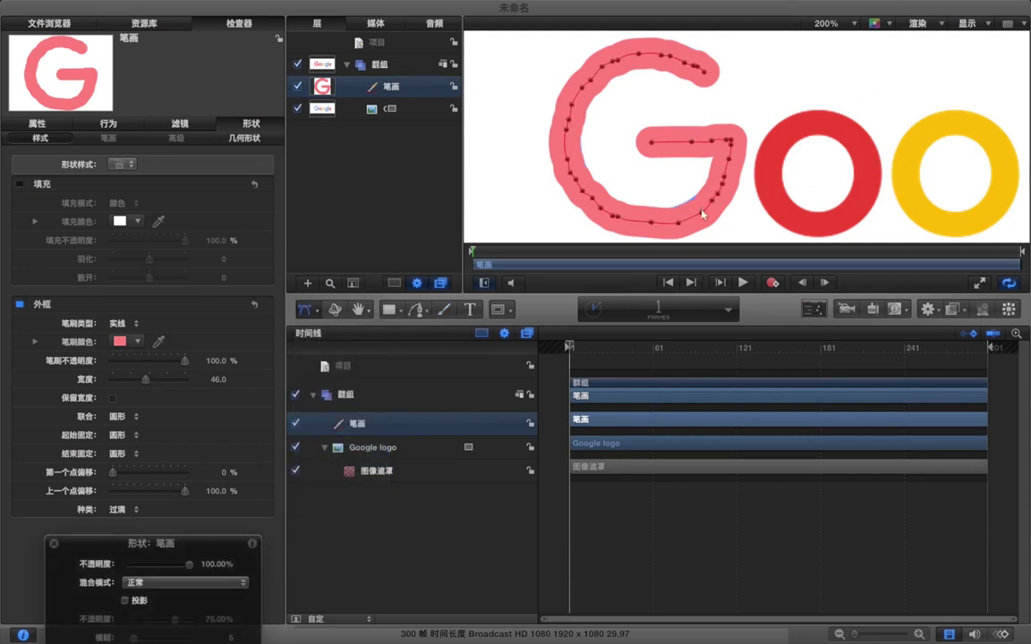
{"action": "left_click_drag", "start_coordinate": [702, 214], "coordinate": [700, 208]}
{"action": "left_click_drag", "start_coordinate": [678, 228], "coordinate": [680, 225]}
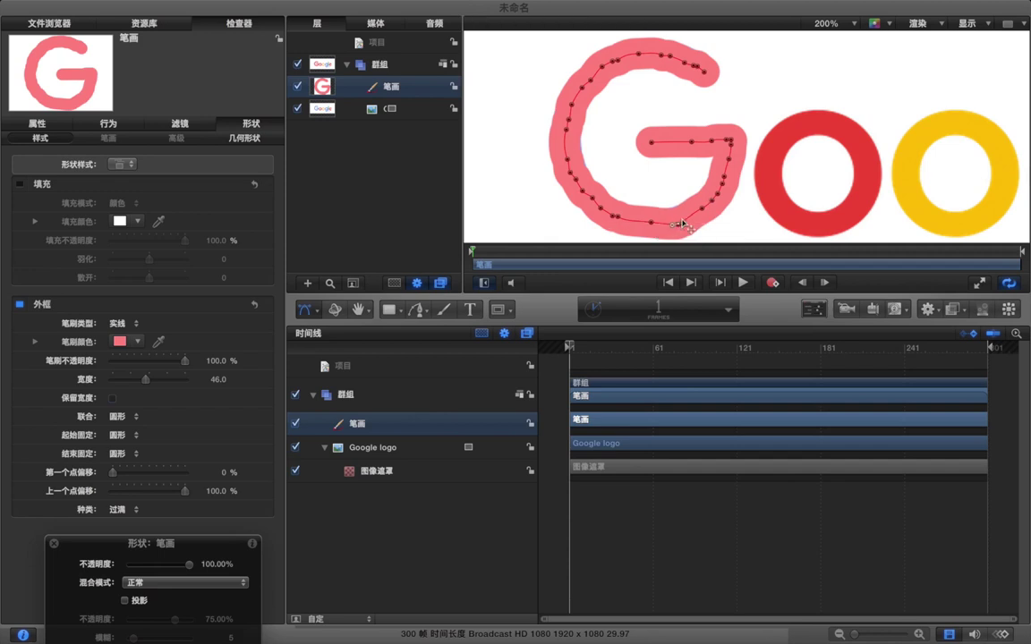
- Turn off dynamic guides (动态参考线) in the canvas and nudge control point 25 at the bottom of the G slightly upward
{"action": "left_click", "coordinate": [968, 24]}
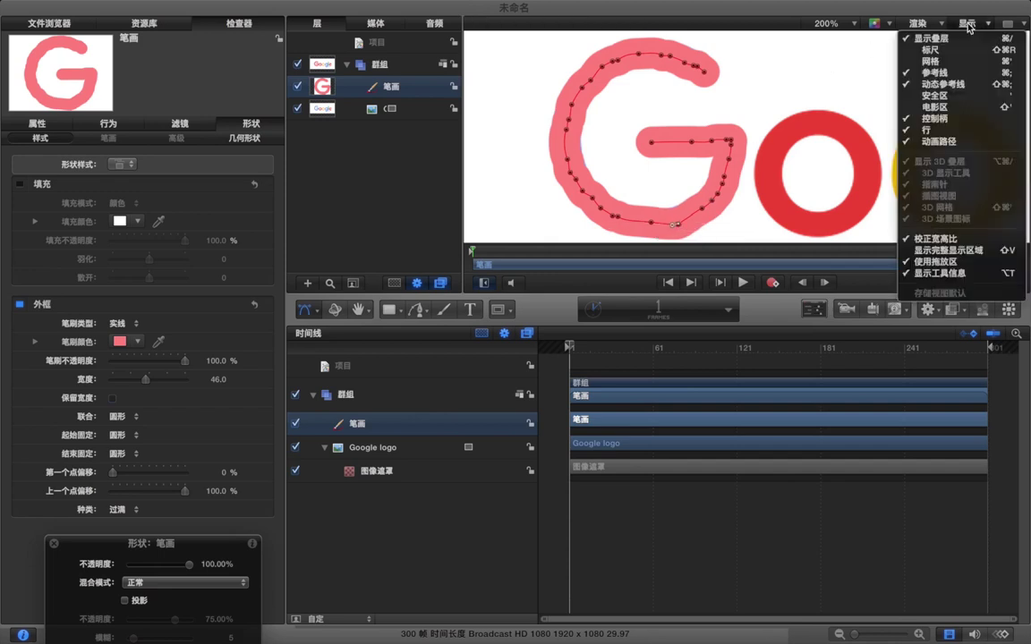
{"action": "left_click", "coordinate": [949, 85]}
{"action": "left_click_drag", "start_coordinate": [676, 226], "coordinate": [678, 220]}
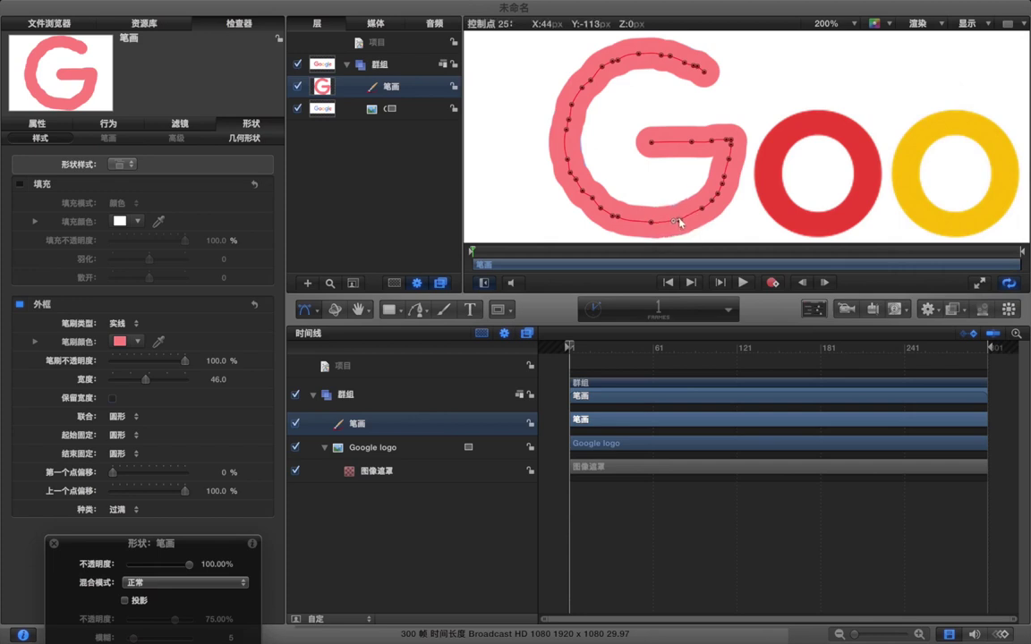
- Fine-tune control points 16, 17, 15 and 10 along the G stroke's left side and upper-left curve to cover the logo
{"action": "left_click", "coordinate": [567, 155]}
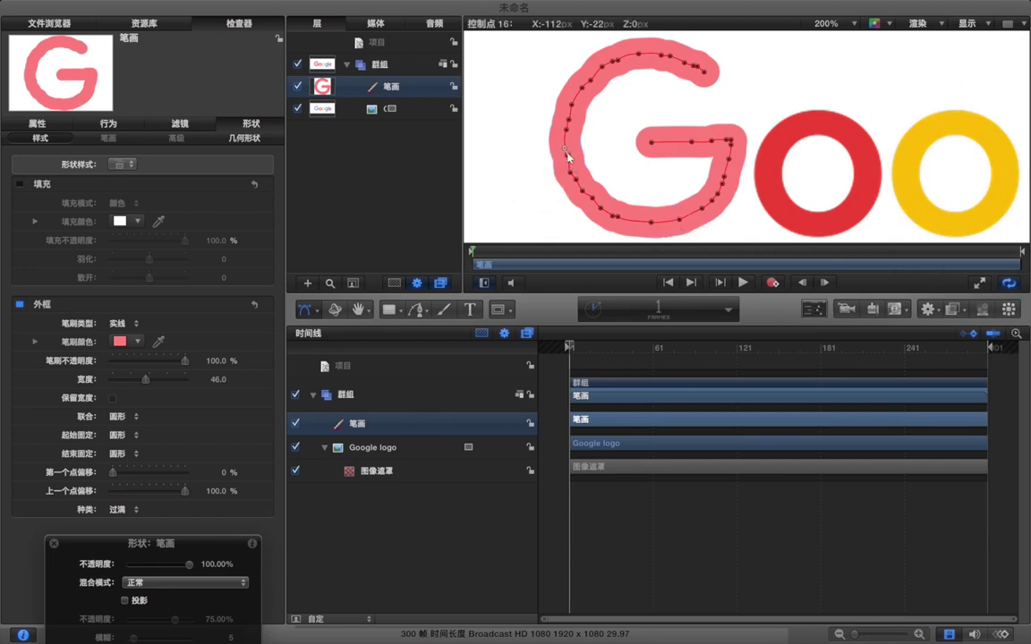
{"action": "mouse_move", "coordinate": [567, 150]}
{"action": "left_mouse_down"}
{"action": "mouse_move", "coordinate": [563, 131]}
{"action": "mouse_move", "coordinate": [570, 169]}
{"action": "left_mouse_up"}
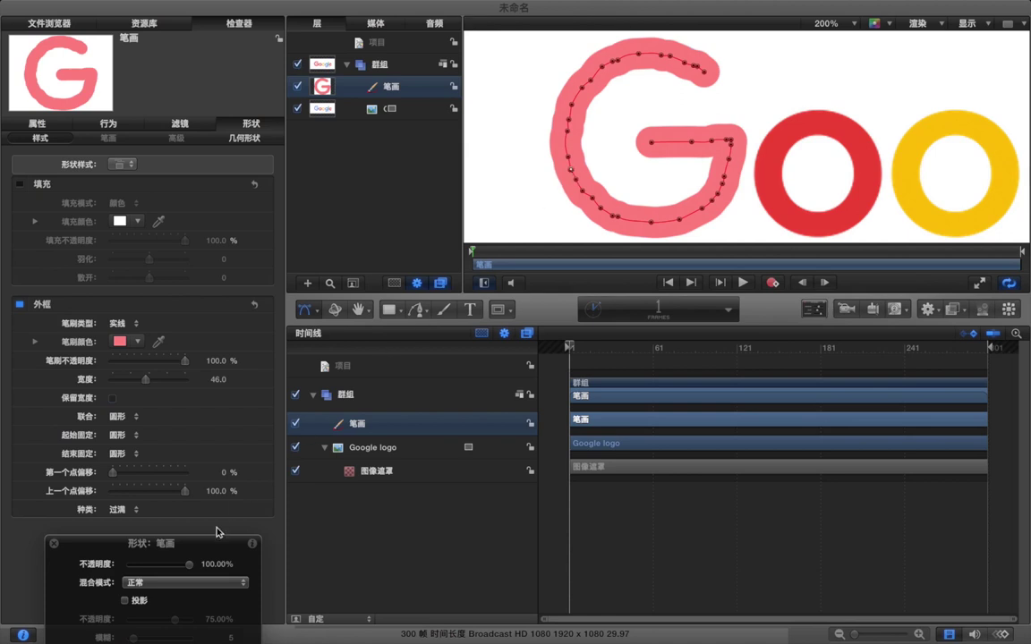
{"action": "left_click_drag", "start_coordinate": [198, 551], "coordinate": [217, 394]}
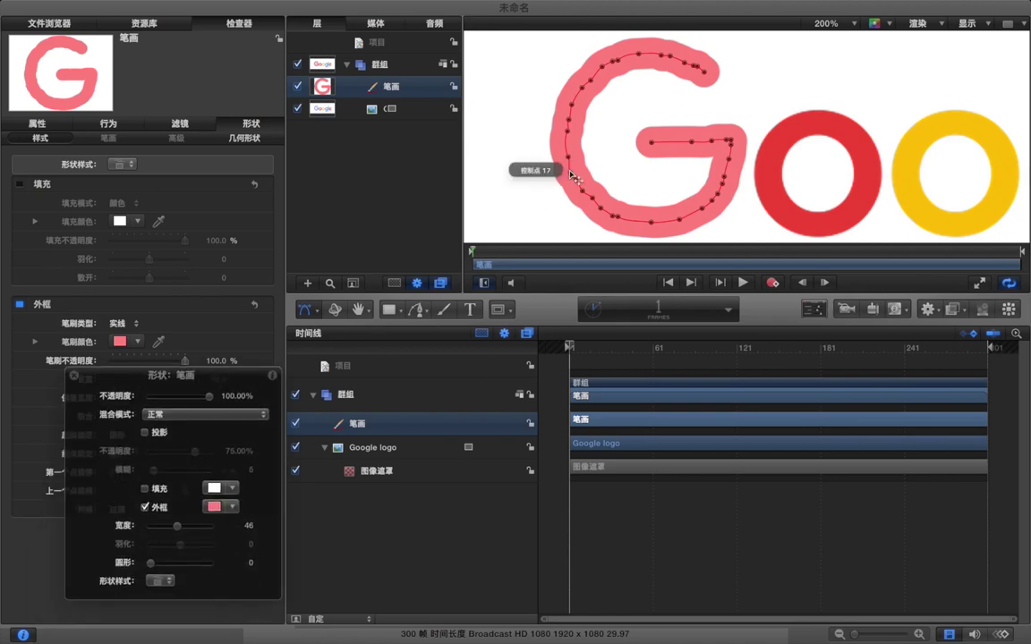
{"action": "left_click_drag", "start_coordinate": [570, 169], "coordinate": [573, 175]}
{"action": "left_click", "coordinate": [568, 128]}
{"action": "left_click", "coordinate": [567, 129]}
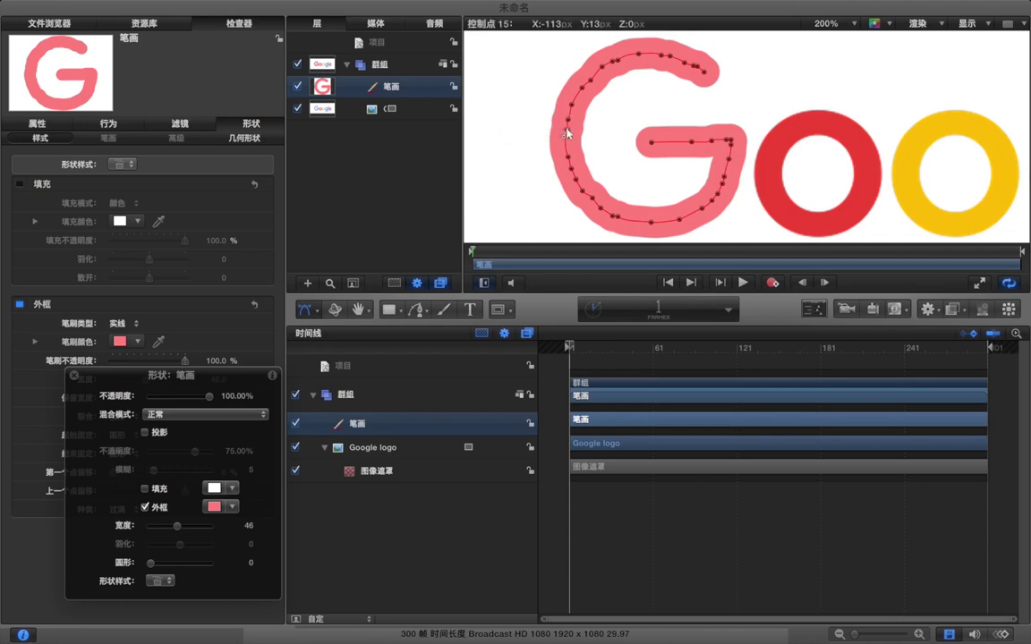
{"action": "left_click", "coordinate": [604, 68]}
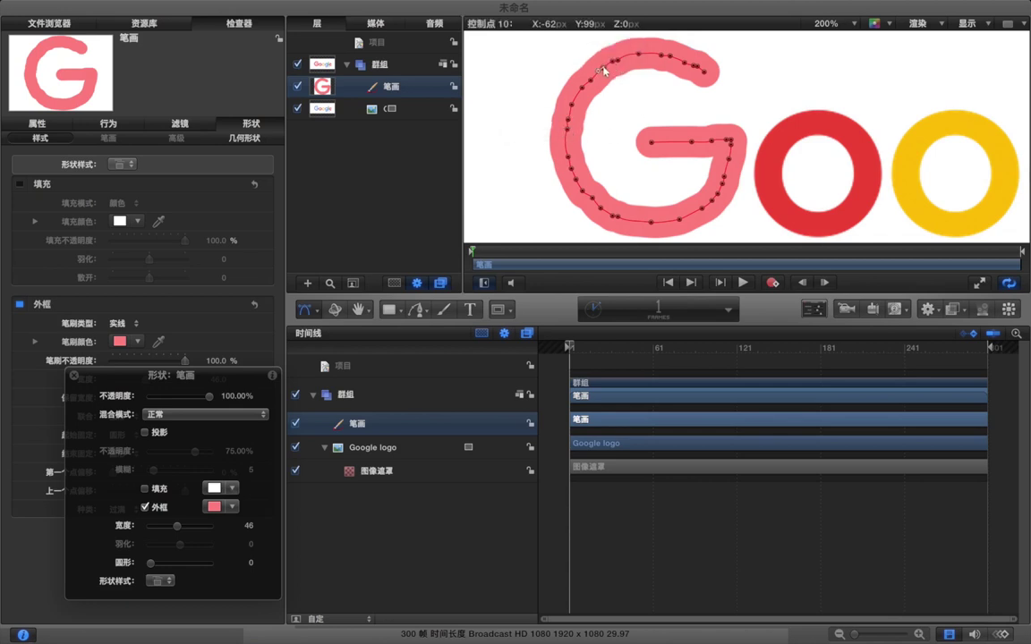
- Close the floating shape settings and move the G stroke into its own new group above the logo's group
{"action": "left_click", "coordinate": [73, 379]}
{"action": "left_click", "coordinate": [377, 213]}
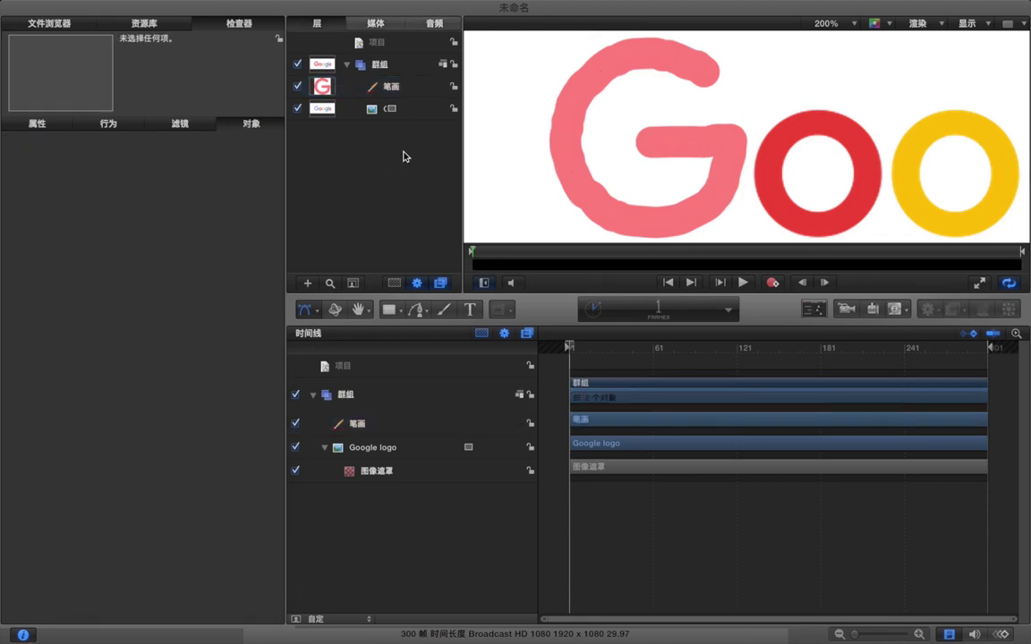
{"action": "left_click_drag", "start_coordinate": [401, 94], "coordinate": [362, 54]}
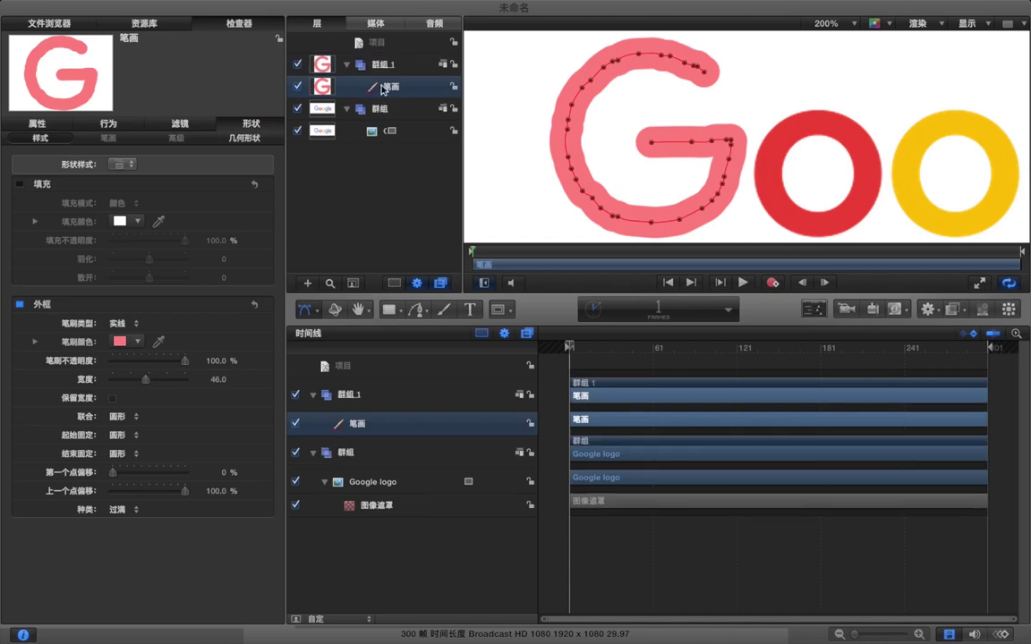
- Apply the 绘制外框 (write on) shape behavior from the library to the G stroke
{"action": "left_click", "coordinate": [162, 23]}
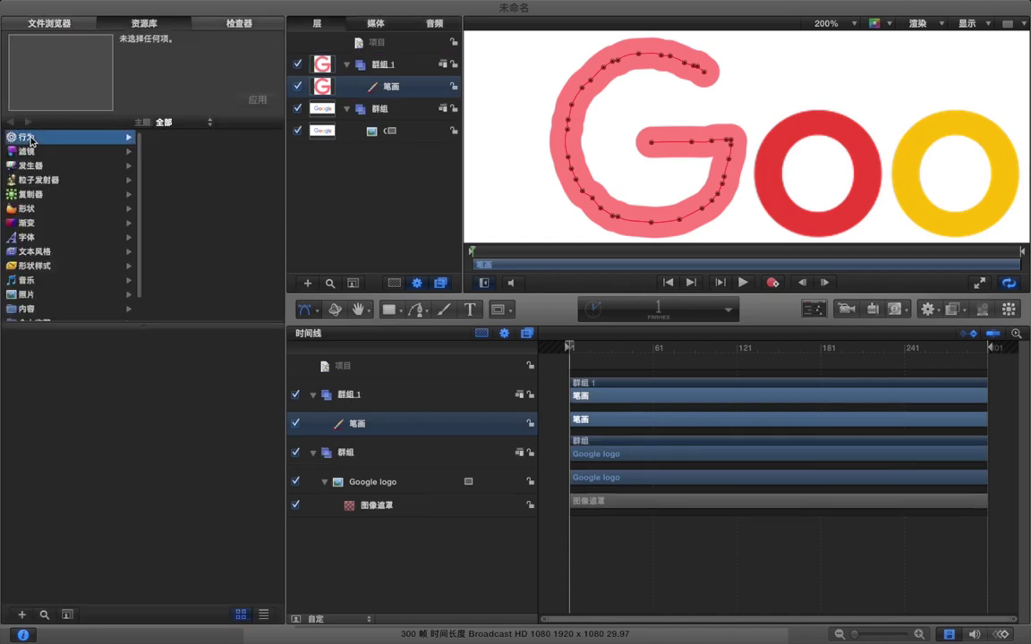
{"action": "left_click", "coordinate": [31, 138]}
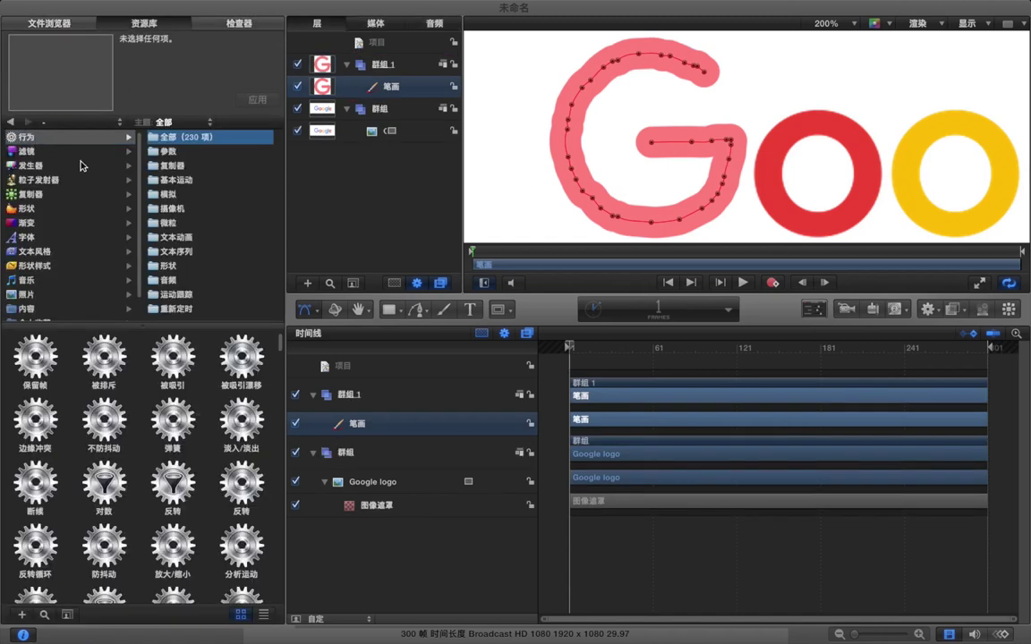
{"action": "left_click", "coordinate": [186, 264]}
{"action": "mouse_move", "coordinate": [105, 367]}
{"action": "left_mouse_down"}
{"action": "mouse_move", "coordinate": [242, 242]}
{"action": "mouse_move", "coordinate": [345, 104]}
{"action": "mouse_move", "coordinate": [376, 89]}
{"action": "left_mouse_up"}
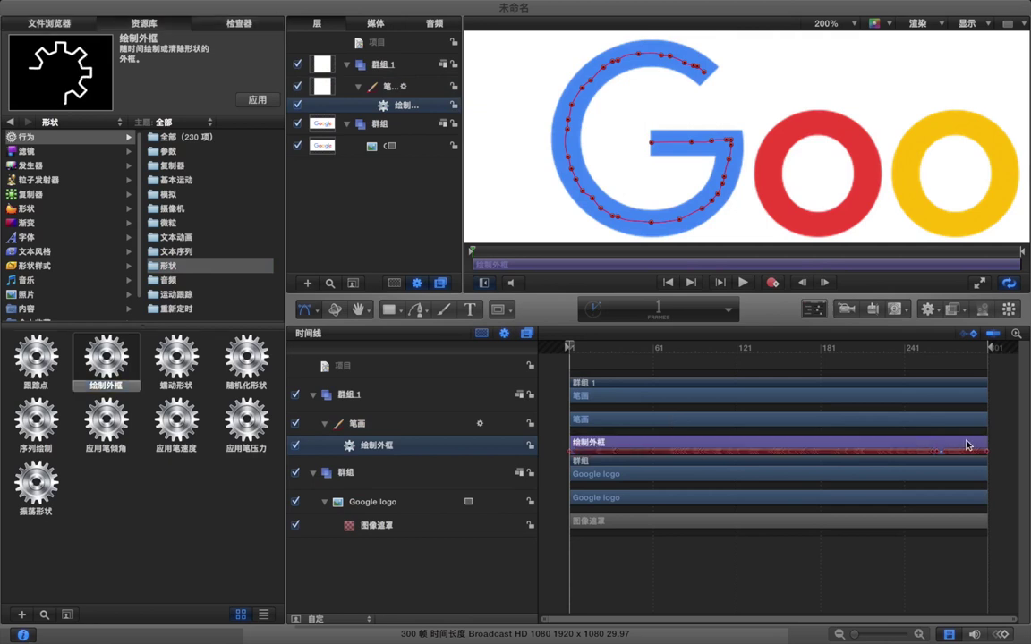
- Shorten the G stroke's 绘制外框 behavior to about 12 frames from the project start and check the drawing motion
{"action": "left_click_drag", "start_coordinate": [986, 443], "coordinate": [566, 444]}
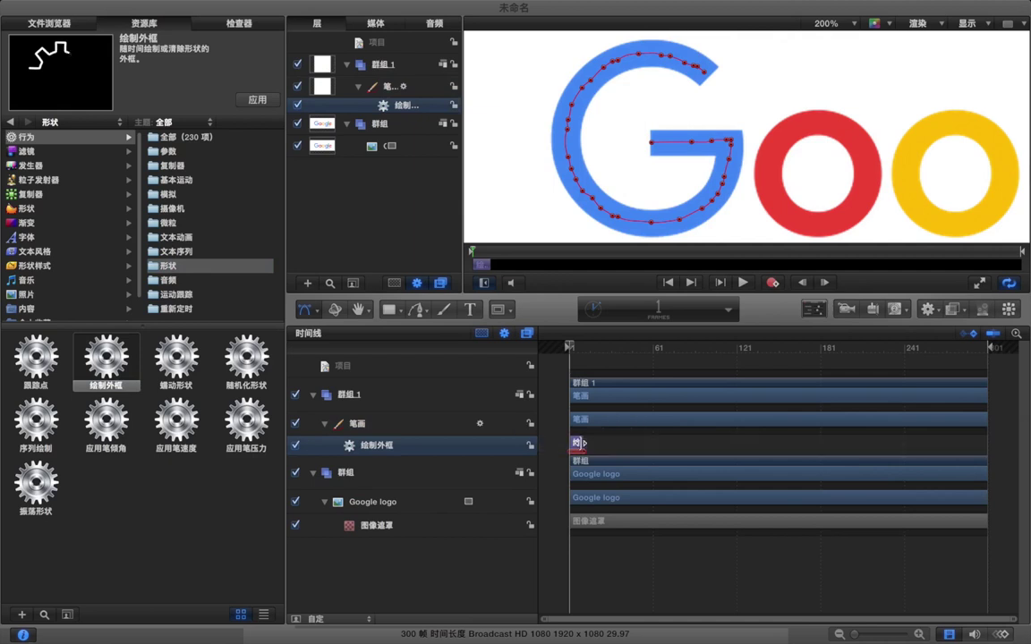
{"action": "left_click", "coordinate": [589, 367]}
{"action": "key", "text": "space"}
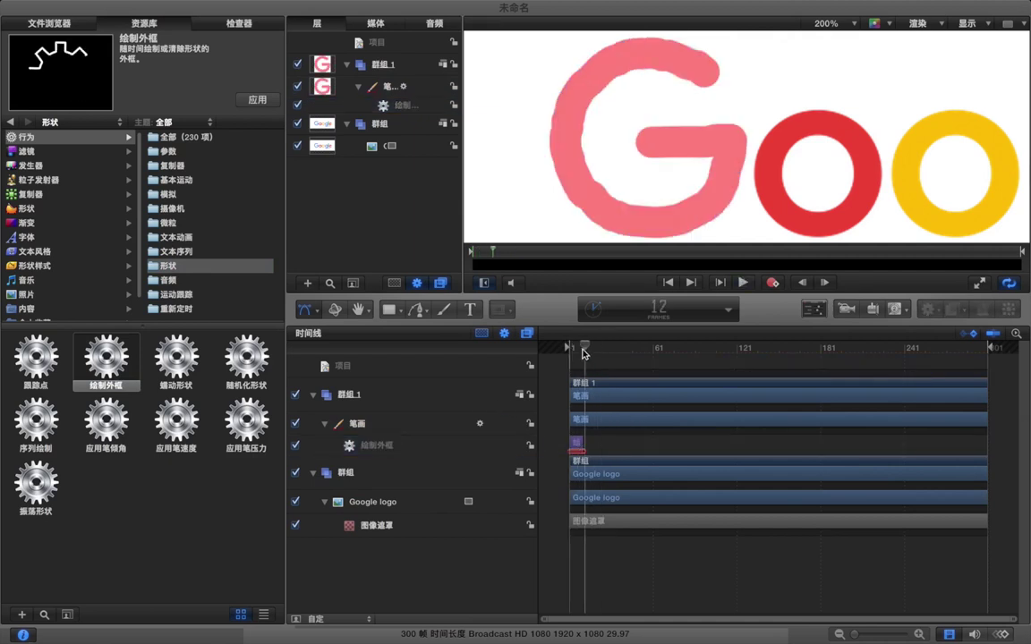
{"action": "key", "text": "space"}
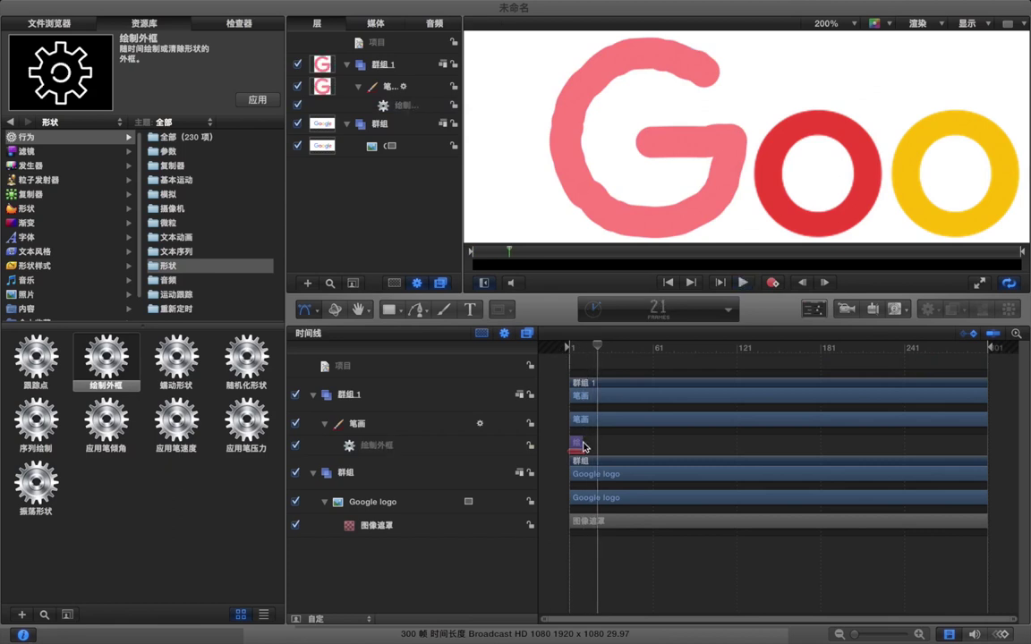
{"action": "left_click_drag", "start_coordinate": [583, 442], "coordinate": [585, 442]}
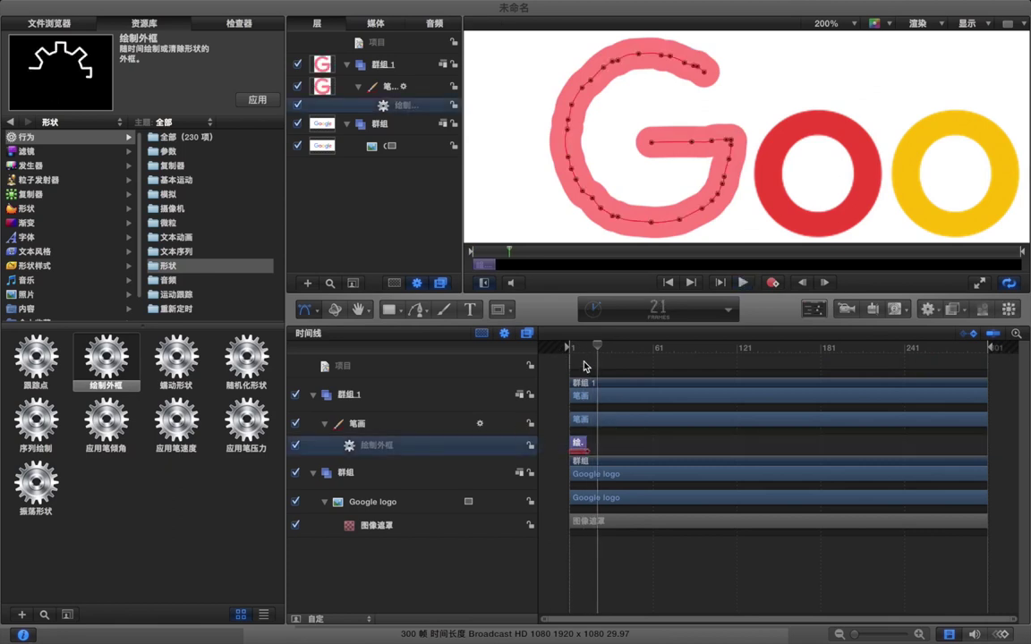
{"action": "left_click_drag", "start_coordinate": [591, 349], "coordinate": [575, 349]}
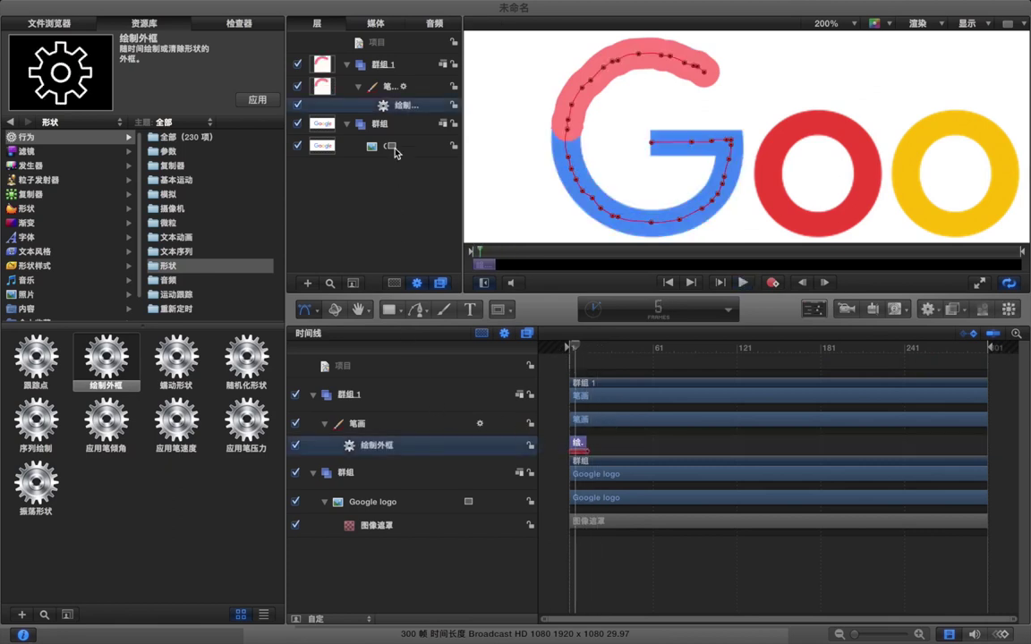
- Set 群组 1 as the mask source of the Google logo's image mask (图像遮罩)
{"action": "left_click", "coordinate": [386, 531]}
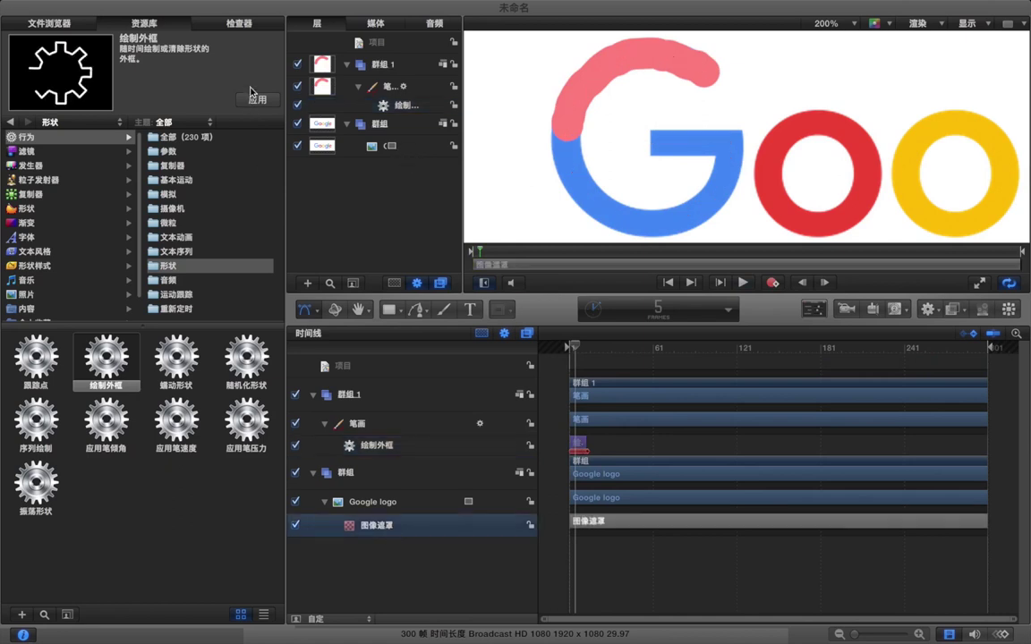
{"action": "left_click", "coordinate": [242, 24]}
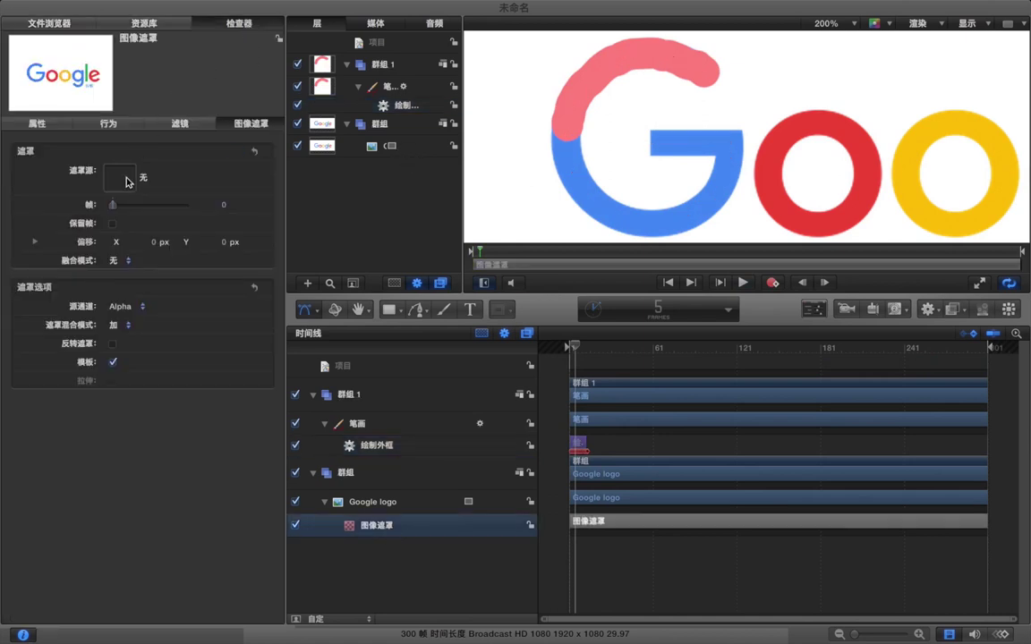
{"action": "left_click_drag", "start_coordinate": [210, 164], "coordinate": [124, 178]}
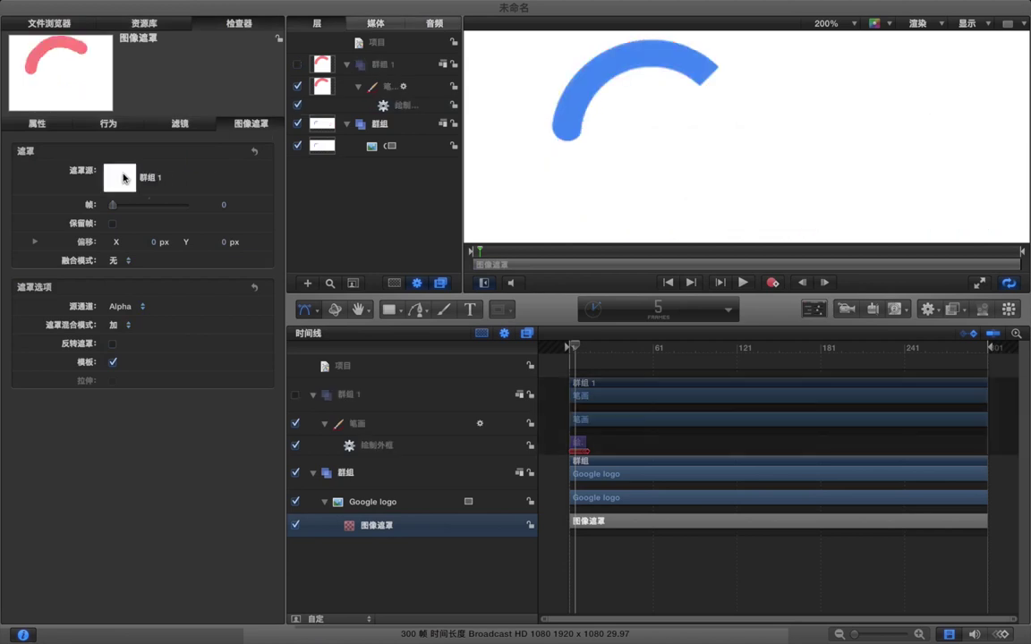
- Play back the masked G reveal from the start several times to check the animation
{"action": "left_click", "coordinate": [602, 374]}
{"action": "left_click", "coordinate": [553, 351]}
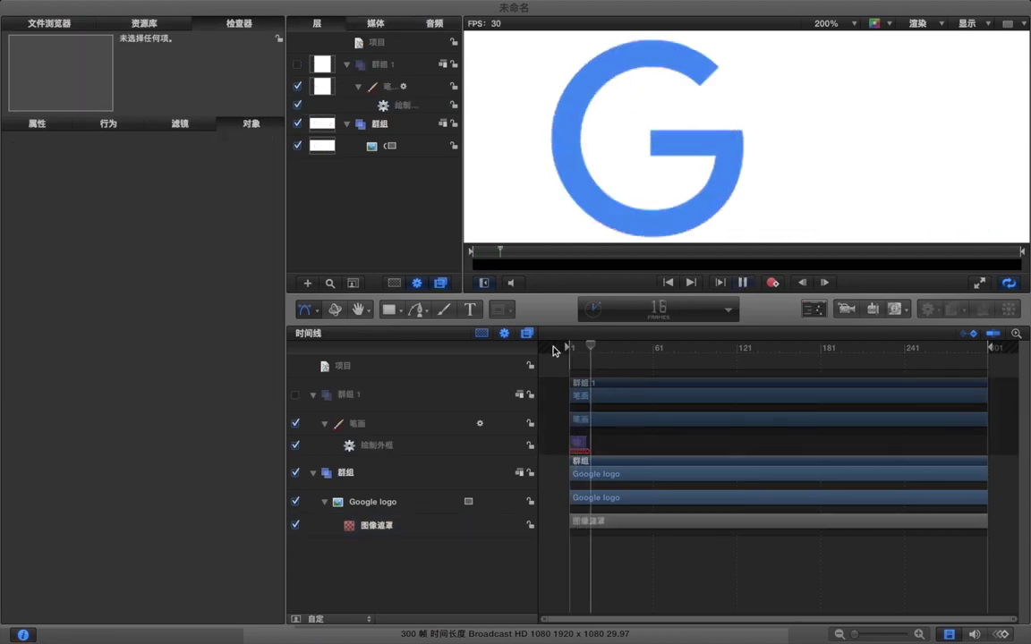
{"action": "key", "text": "space"}
{"action": "left_click", "coordinate": [524, 350]}
{"action": "key", "text": "space"}
{"action": "key", "text": "space"}
{"action": "left_click_drag", "start_coordinate": [579, 353], "coordinate": [537, 351]}
{"action": "key", "text": "space"}
{"action": "key", "text": "space"}
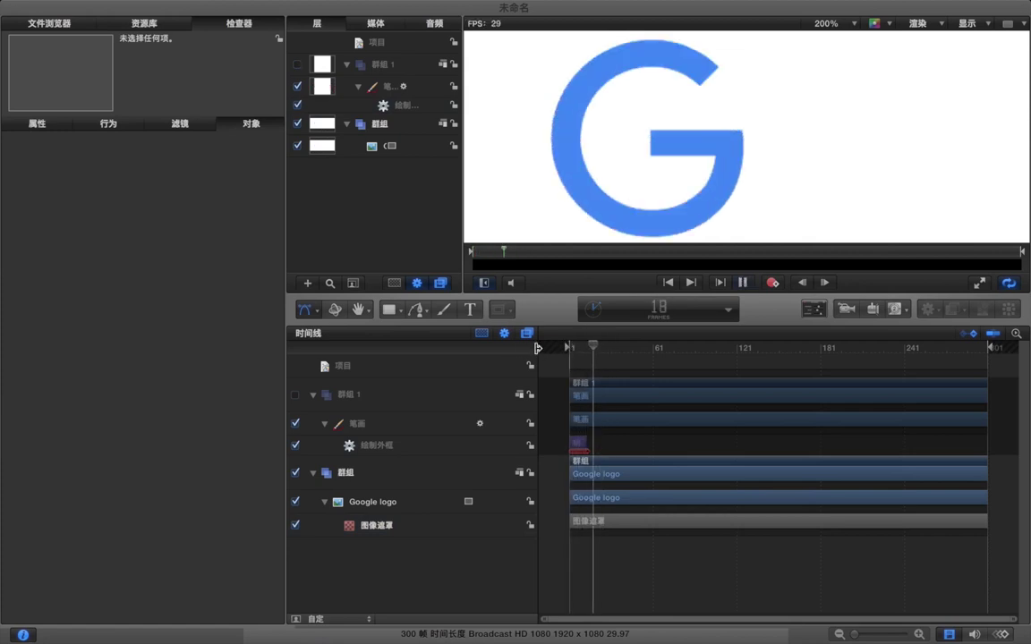
- Add a second image mask to the Google logo and trace the red o with a single paint stroke
{"action": "right_click", "coordinate": [373, 155]}
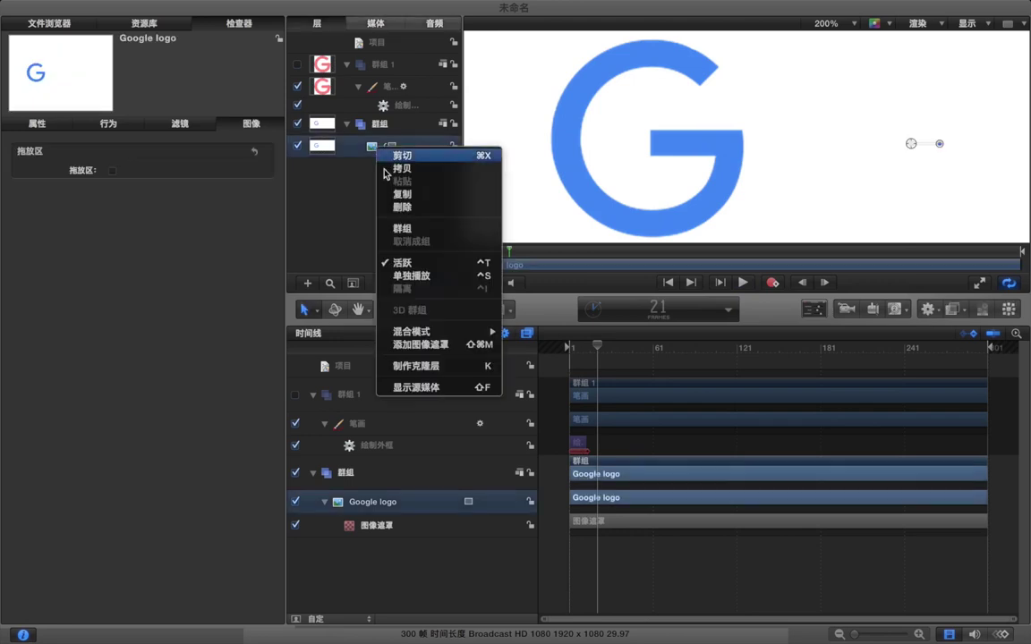
{"action": "left_click", "coordinate": [420, 345]}
{"action": "scroll", "coordinate": [664, 163], "scroll_direction": "right", "scroll_amount": 5}
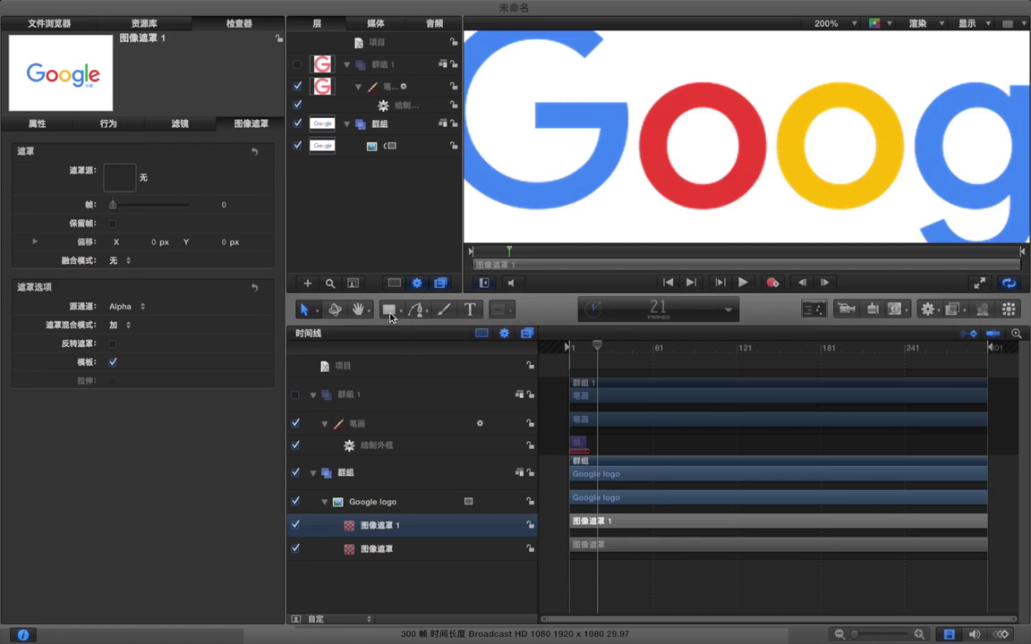
{"action": "left_click", "coordinate": [445, 311]}
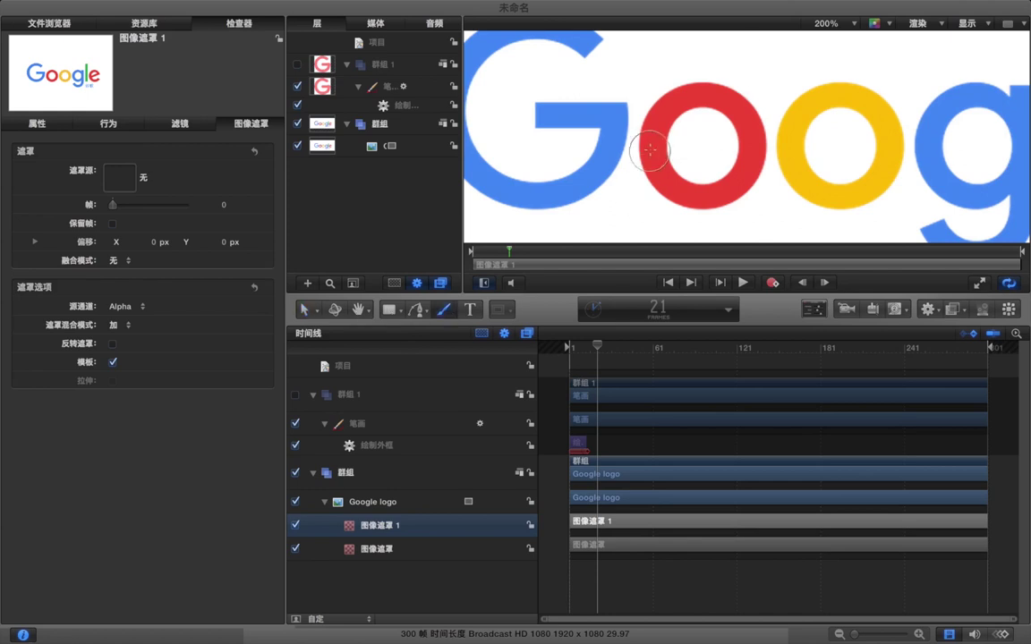
{"action": "mouse_move", "coordinate": [653, 151]}
{"action": "left_mouse_down"}
{"action": "mouse_move", "coordinate": [684, 187]}
{"action": "mouse_move", "coordinate": [732, 186]}
{"action": "mouse_move", "coordinate": [746, 153]}
{"action": "mouse_move", "coordinate": [741, 116]}
{"action": "mouse_move", "coordinate": [704, 97]}
{"action": "mouse_move", "coordinate": [664, 104]}
{"action": "mouse_move", "coordinate": [648, 136]}
{"action": "mouse_move", "coordinate": [675, 194]}
{"action": "left_mouse_up"}
- Shift the o stroke's clip to start at frame 1 and move the stroke into its own new group above 群组 1
{"action": "left_click_drag", "start_coordinate": [615, 507], "coordinate": [588, 507]}
{"action": "left_click", "coordinate": [564, 351]}
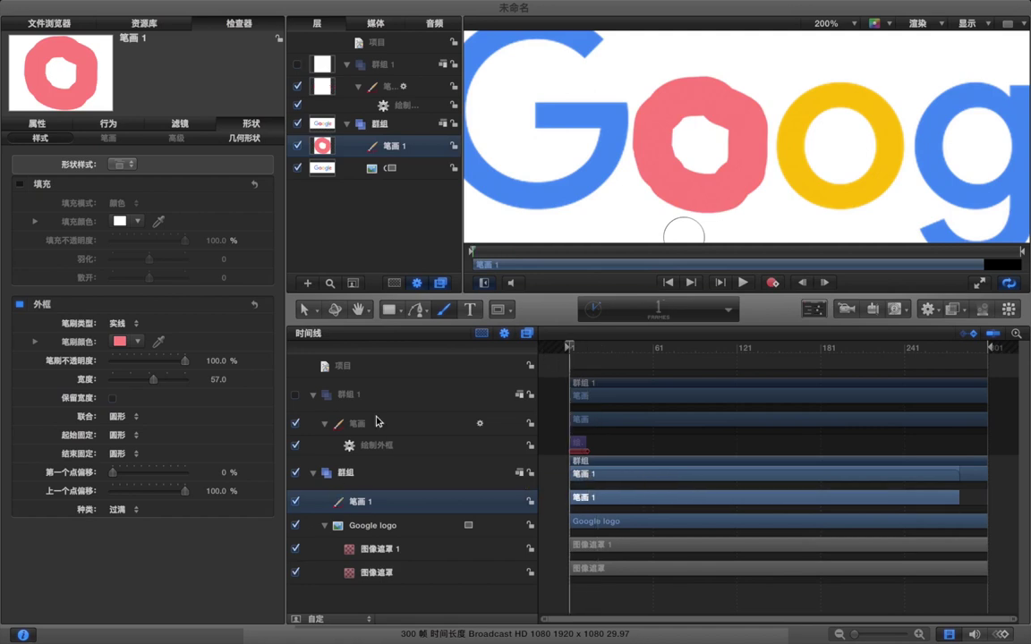
{"action": "left_click_drag", "start_coordinate": [382, 149], "coordinate": [345, 59]}
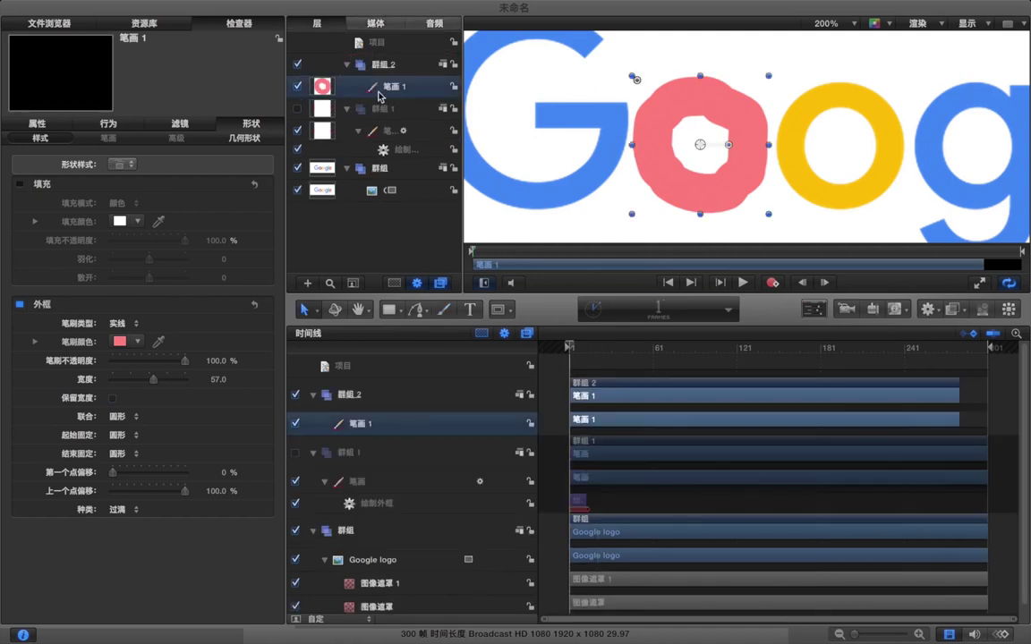
- Copy the G stroke's 绘制外框 behavior onto the o stroke (笔画 1) and play back the result
{"action": "left_click", "coordinate": [358, 506], "text": "alt"}
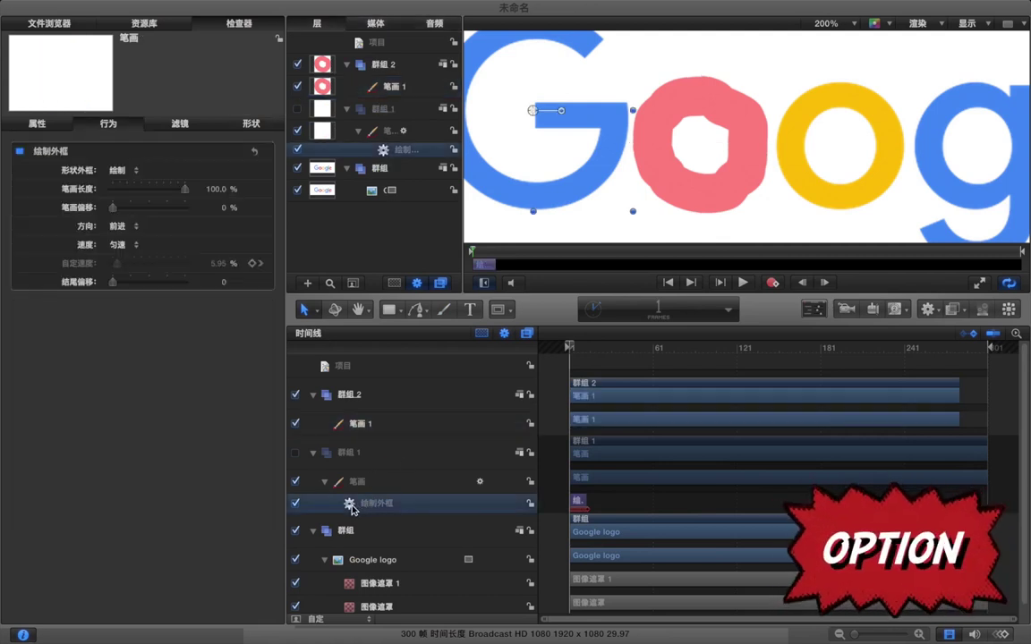
{"action": "left_click_drag", "start_coordinate": [350, 508], "coordinate": [376, 93]}
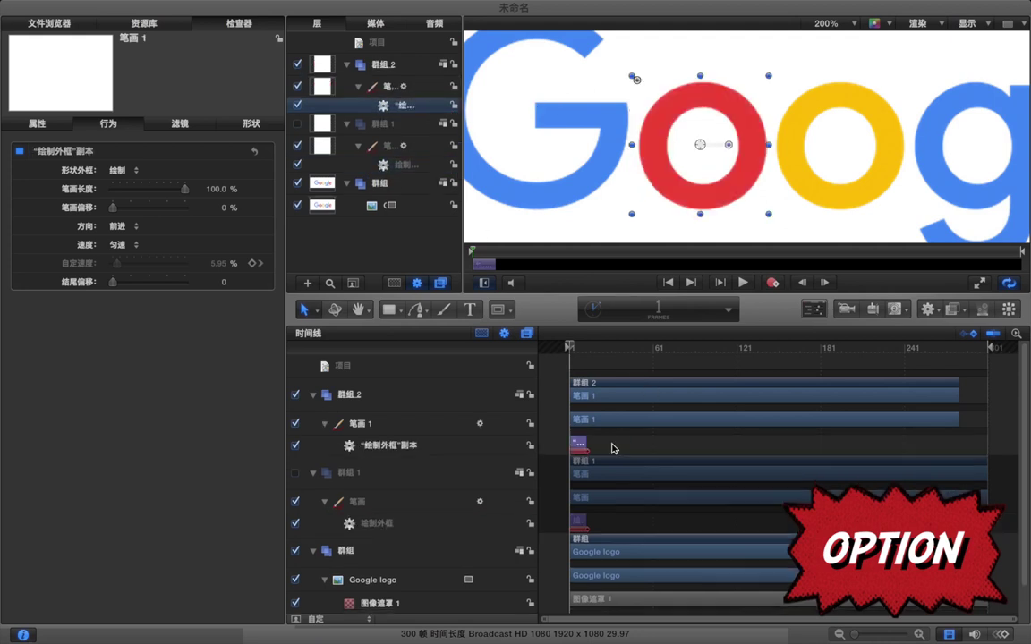
{"action": "left_click", "coordinate": [613, 448]}
{"action": "key", "text": "space"}
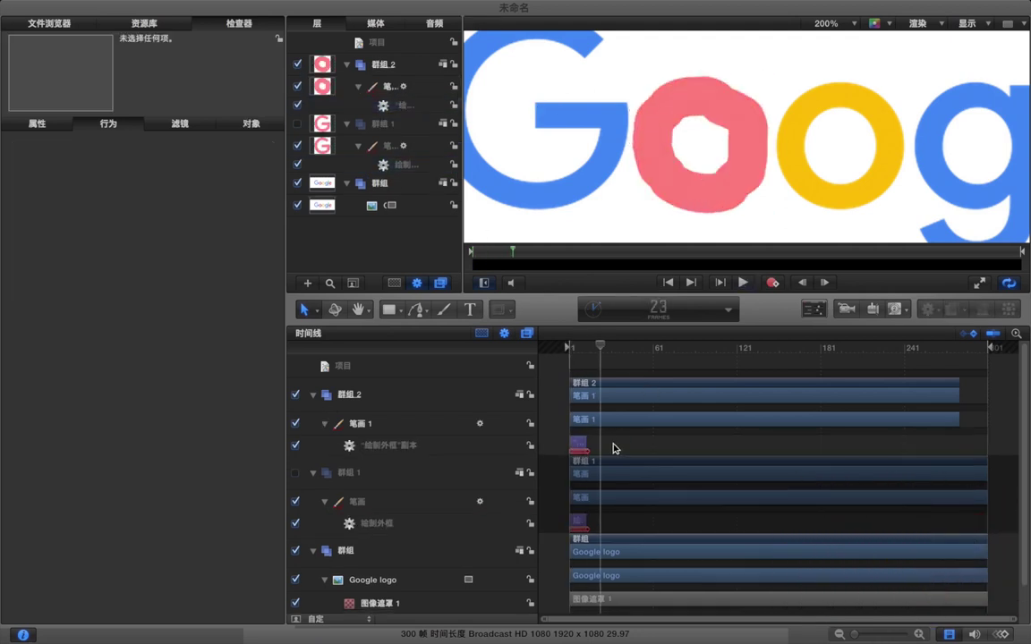
- Delay the o stroke's clip in the timeline so that it starts at about frame 4
{"action": "mouse_move", "coordinate": [586, 350]}
{"action": "left_mouse_down"}
{"action": "mouse_move", "coordinate": [568, 352]}
{"action": "mouse_move", "coordinate": [574, 359]}
{"action": "left_mouse_up"}
{"action": "key", "text": "Right"}
{"action": "key", "text": "Right"}
{"action": "left_click_drag", "start_coordinate": [586, 426], "coordinate": [590, 427]}
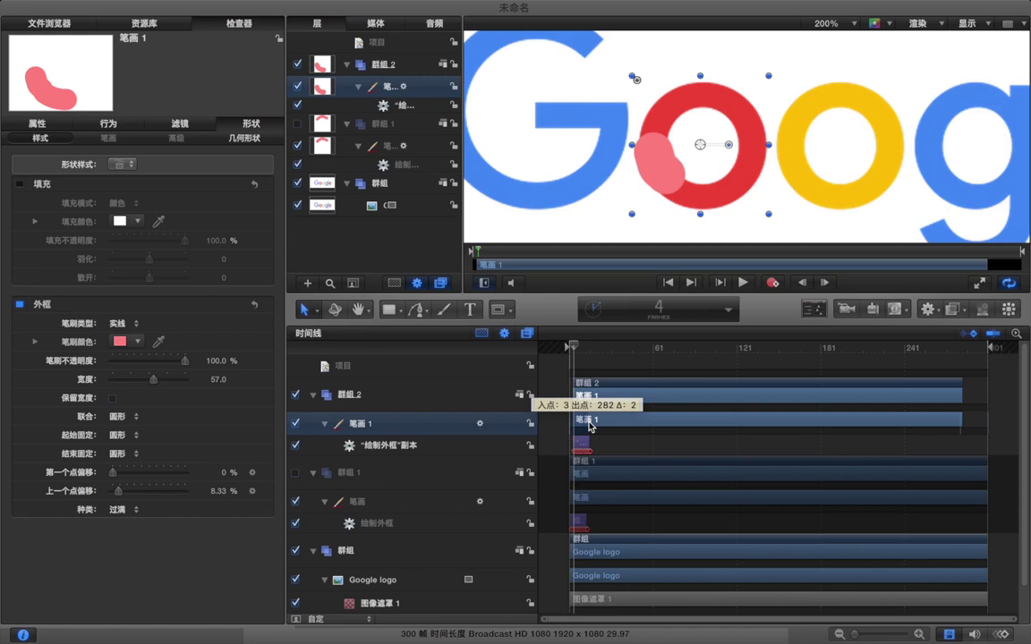
{"action": "left_click_drag", "start_coordinate": [590, 427], "coordinate": [593, 426]}
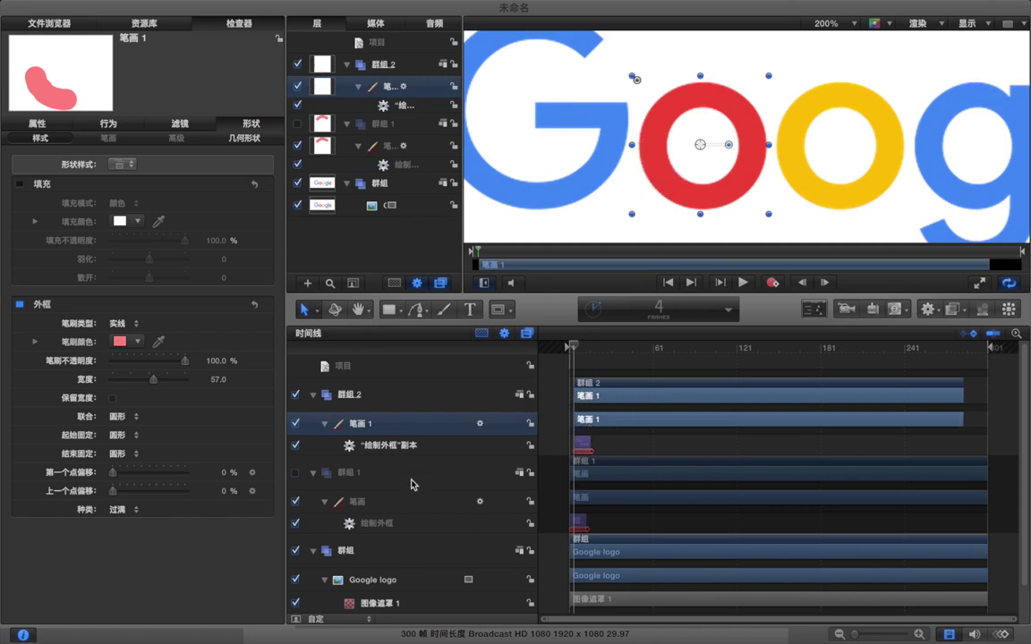
- Set 群组 2 as the mask source of 图像遮罩 1 and play back the G and o reveal
{"action": "scroll", "coordinate": [412, 501], "scroll_direction": "down", "scroll_amount": 1}
{"action": "left_click", "coordinate": [400, 601]}
{"action": "left_click", "coordinate": [398, 580]}
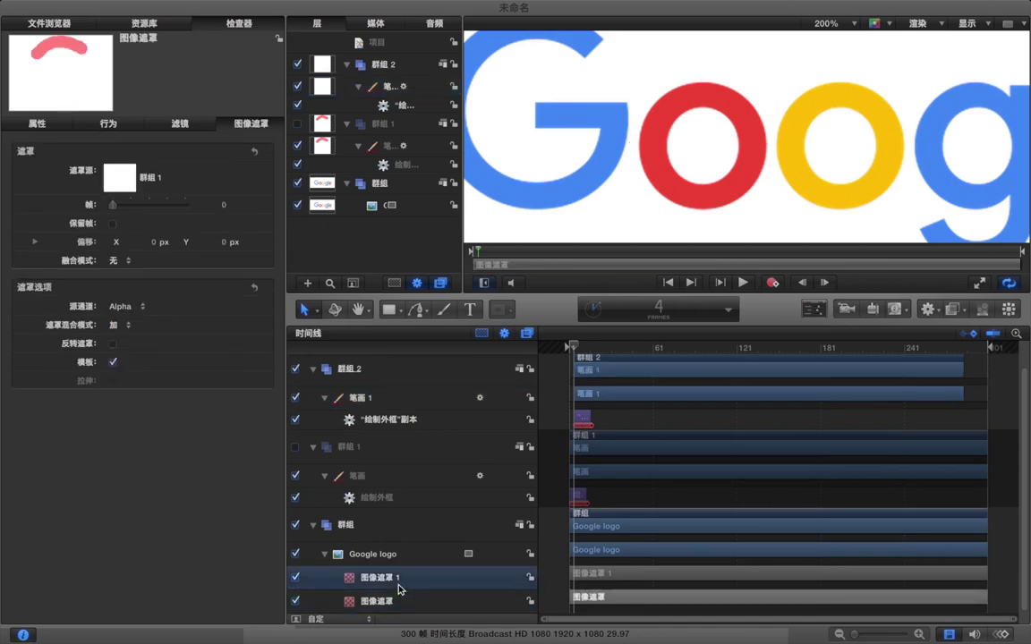
{"action": "left_click_drag", "start_coordinate": [338, 61], "coordinate": [118, 161]}
{"action": "left_click", "coordinate": [632, 417]}
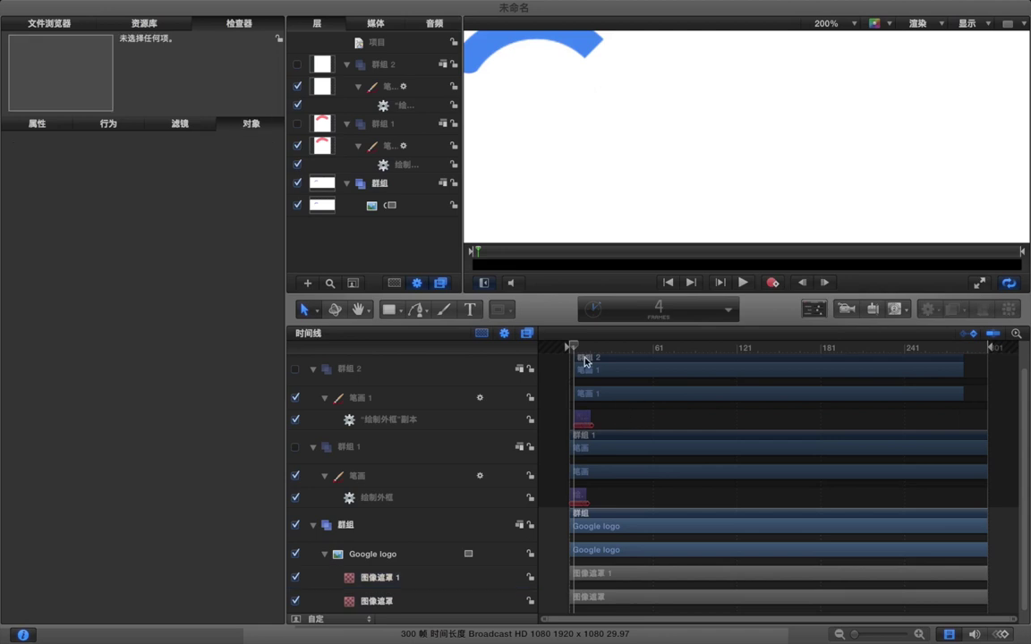
{"action": "left_click", "coordinate": [554, 348]}
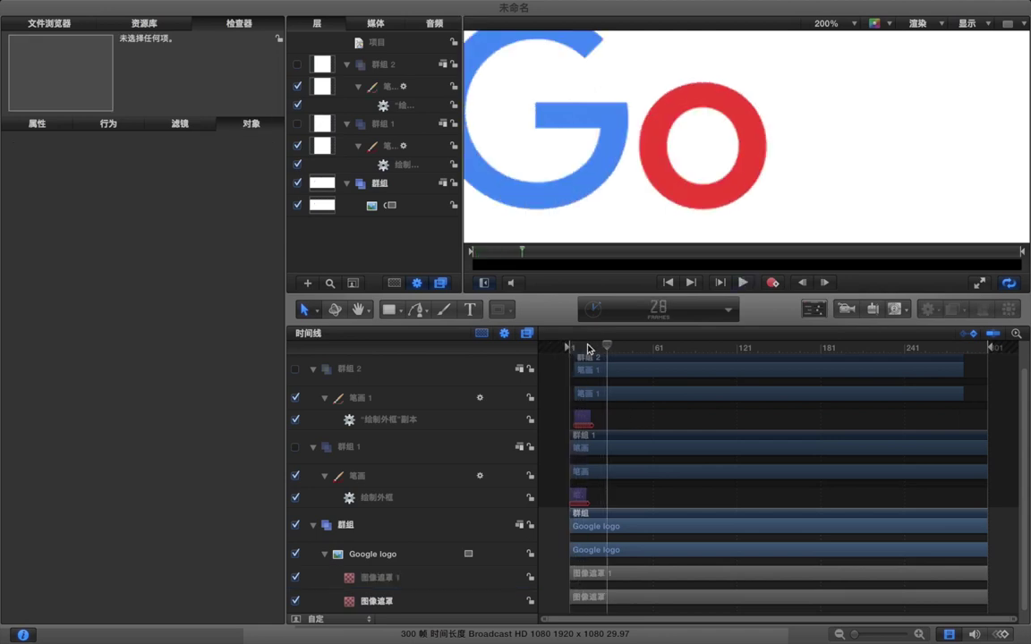
{"action": "key", "text": "space"}
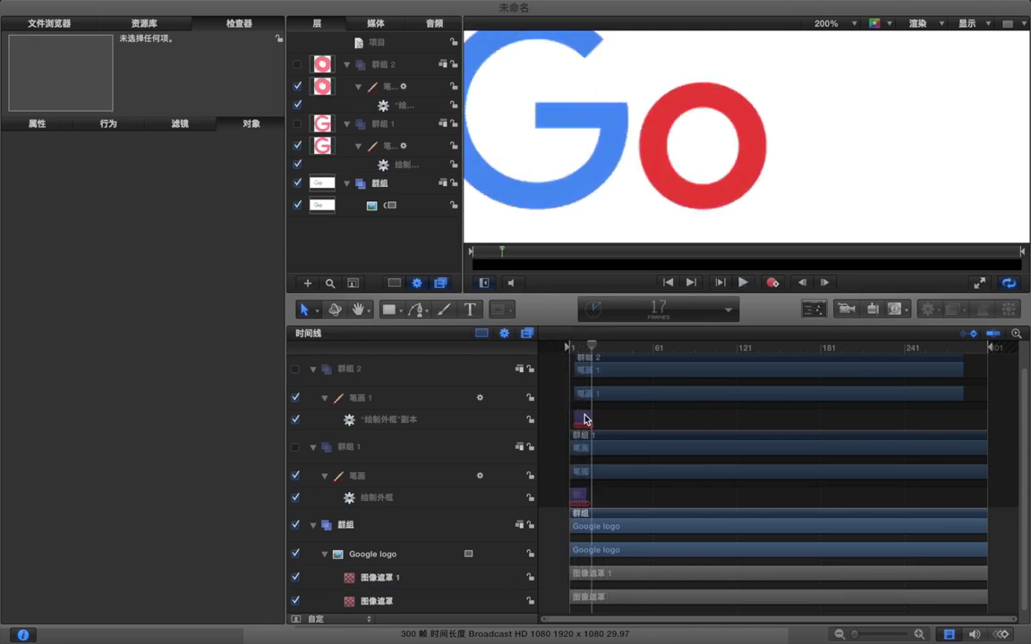
- Set the direction of the o stroke's 绘制外框 behavior to 倒退 (reverse) and play back the animation
{"action": "left_click", "coordinate": [584, 418]}
{"action": "left_click", "coordinate": [134, 228]}
{"action": "left_click", "coordinate": [138, 240]}
{"action": "left_click", "coordinate": [609, 472]}
{"action": "key", "text": "space"}
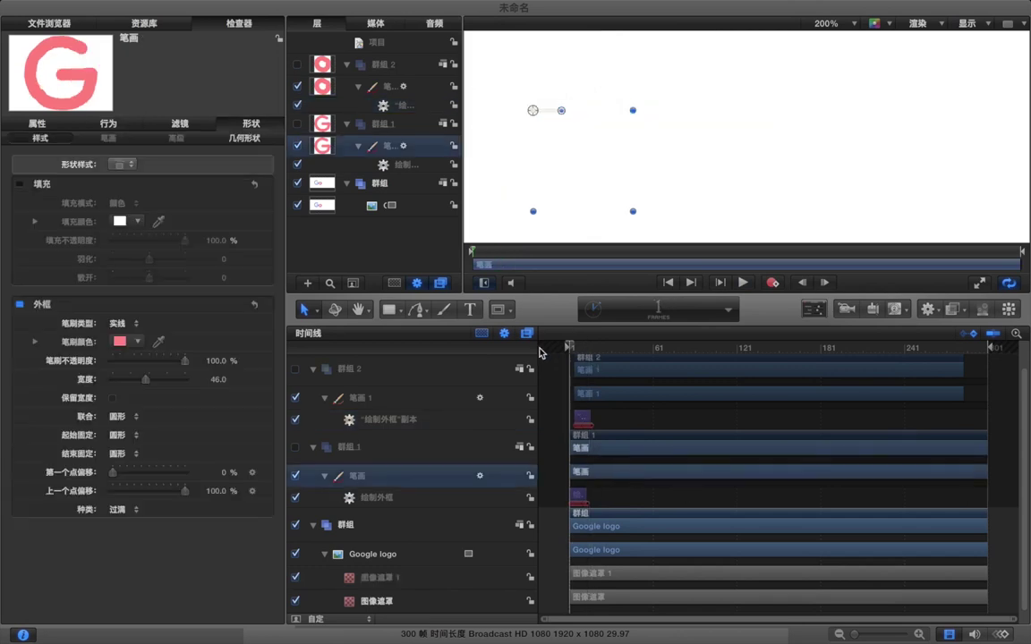
{"action": "key", "text": "space"}
- Set the speed of the o stroke's 绘制外框 behavior to 先加速再减速 (accelerate, then decelerate)
{"action": "mouse_move", "coordinate": [601, 348]}
{"action": "left_mouse_down"}
{"action": "mouse_move", "coordinate": [559, 364]}
{"action": "mouse_move", "coordinate": [580, 361]}
{"action": "mouse_move", "coordinate": [588, 380]}
{"action": "mouse_move", "coordinate": [584, 352]}
{"action": "left_mouse_up"}
{"action": "left_click", "coordinate": [583, 421]}
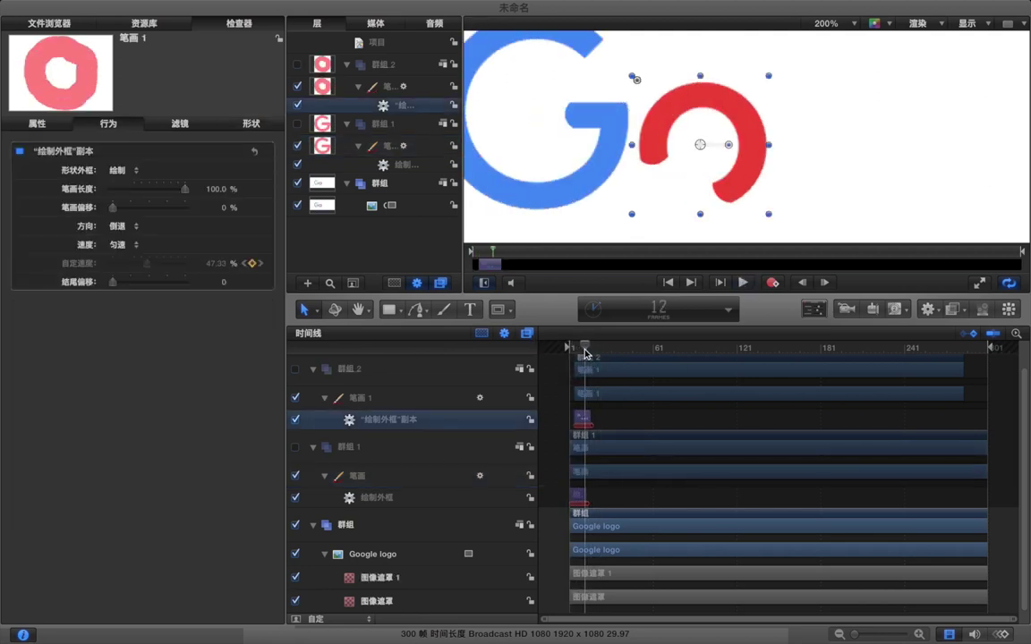
{"action": "left_click", "coordinate": [128, 246]}
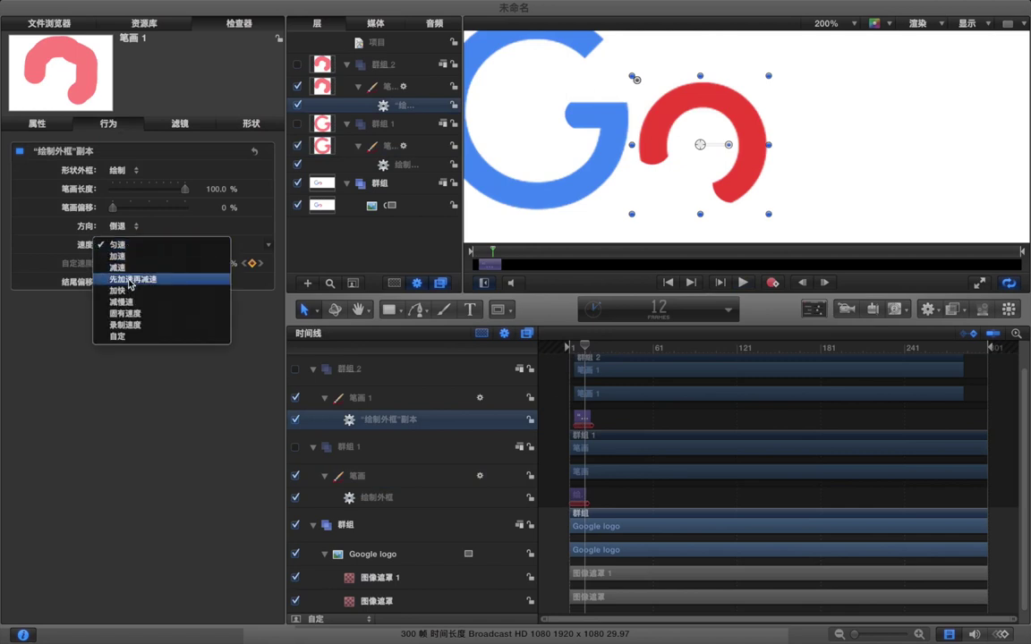
{"action": "left_click", "coordinate": [130, 279]}
- Try the 加速 (accelerate) speed on the G stroke's 绘制外框 behavior and play back from the start
{"action": "left_click", "coordinate": [391, 164]}
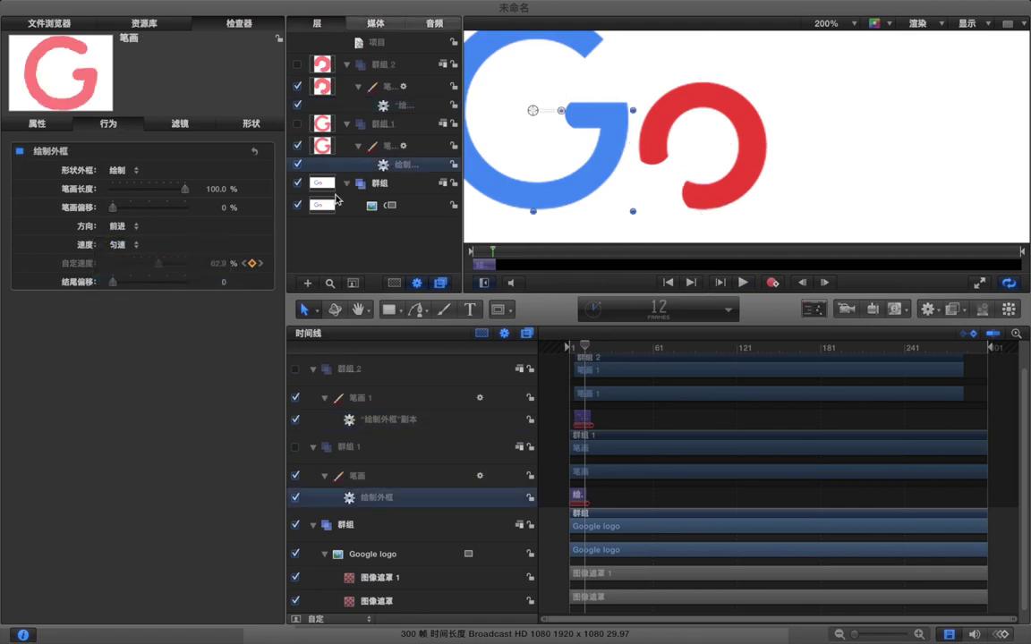
{"action": "left_click", "coordinate": [136, 247]}
{"action": "left_click", "coordinate": [136, 260]}
{"action": "left_click", "coordinate": [621, 425]}
{"action": "left_click_drag", "start_coordinate": [586, 347], "coordinate": [518, 352]}
{"action": "key", "text": "space"}
{"action": "key", "text": "space"}
{"action": "key", "text": "space"}
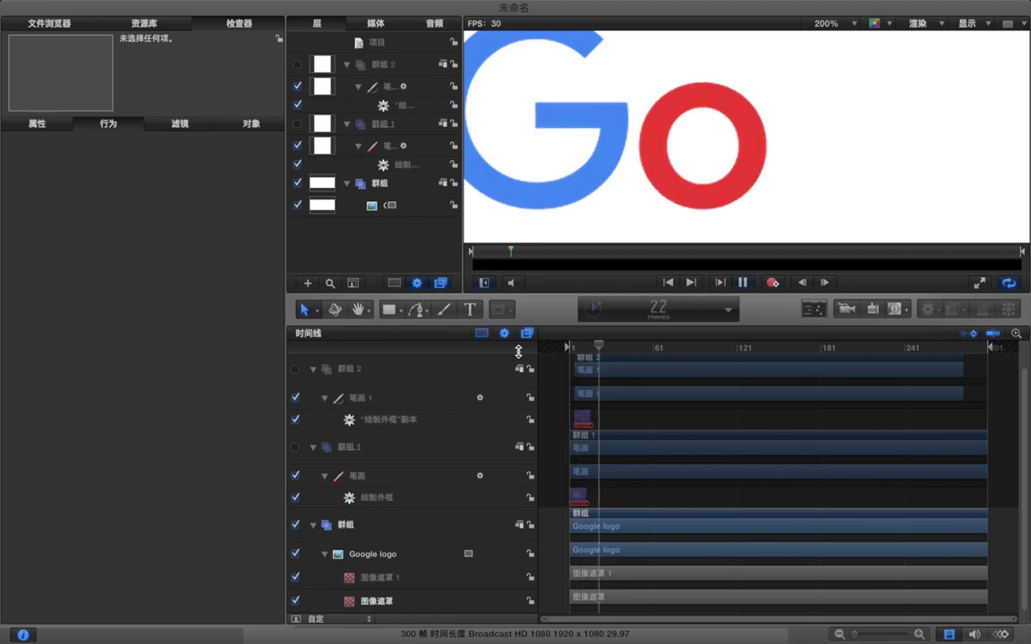
{"action": "key", "text": "space"}
- Set the speed of the G stroke's 绘制外框 behavior to 先加速再减速 (accelerate, then decelerate)
{"action": "left_click", "coordinate": [580, 500]}
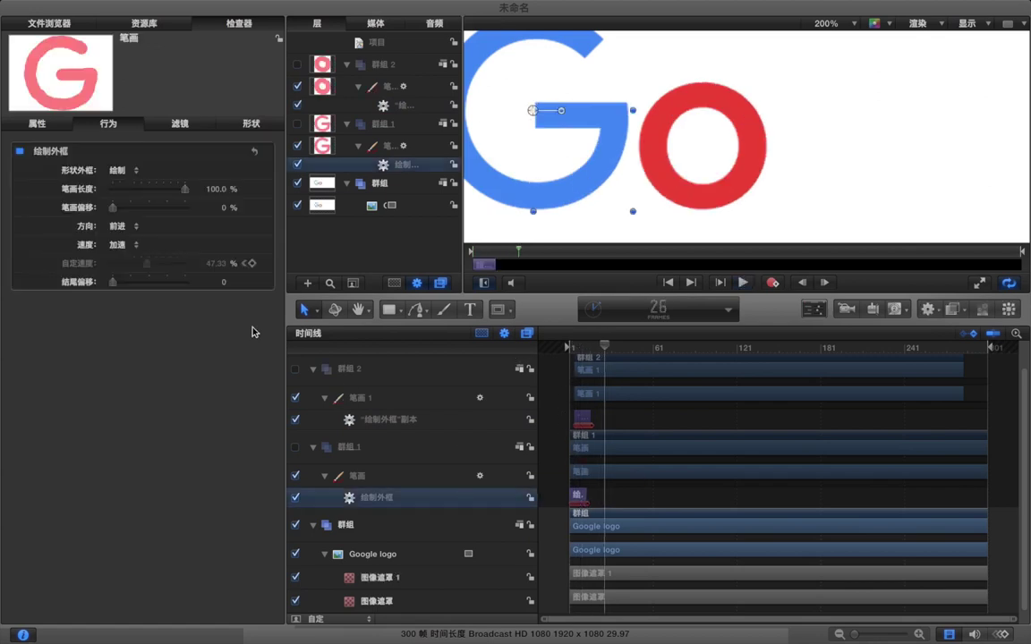
{"action": "left_click", "coordinate": [137, 246]}
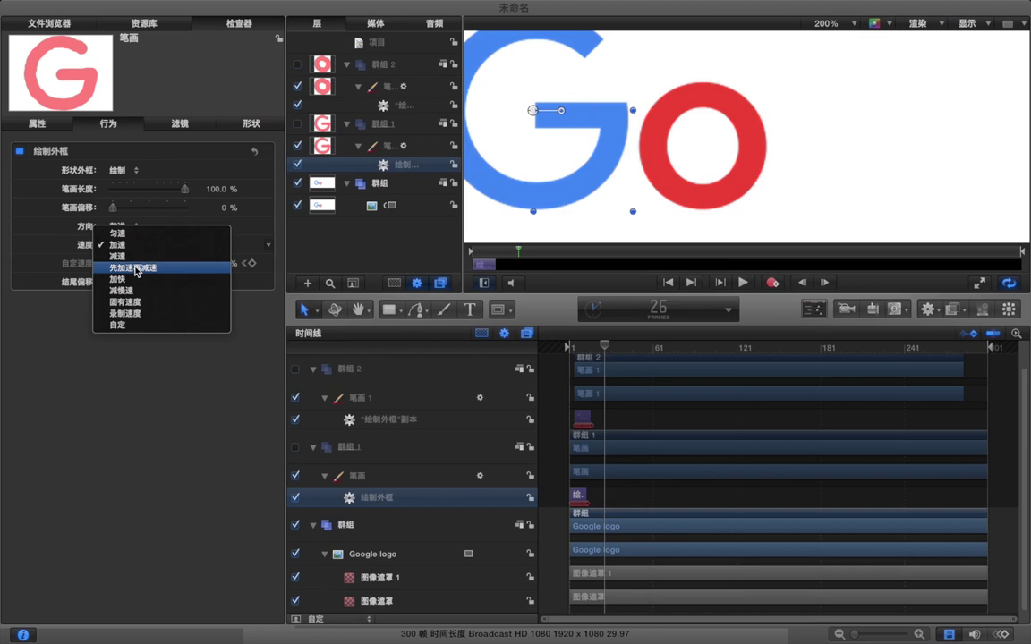
{"action": "left_click", "coordinate": [147, 272]}
{"action": "left_click", "coordinate": [542, 418]}
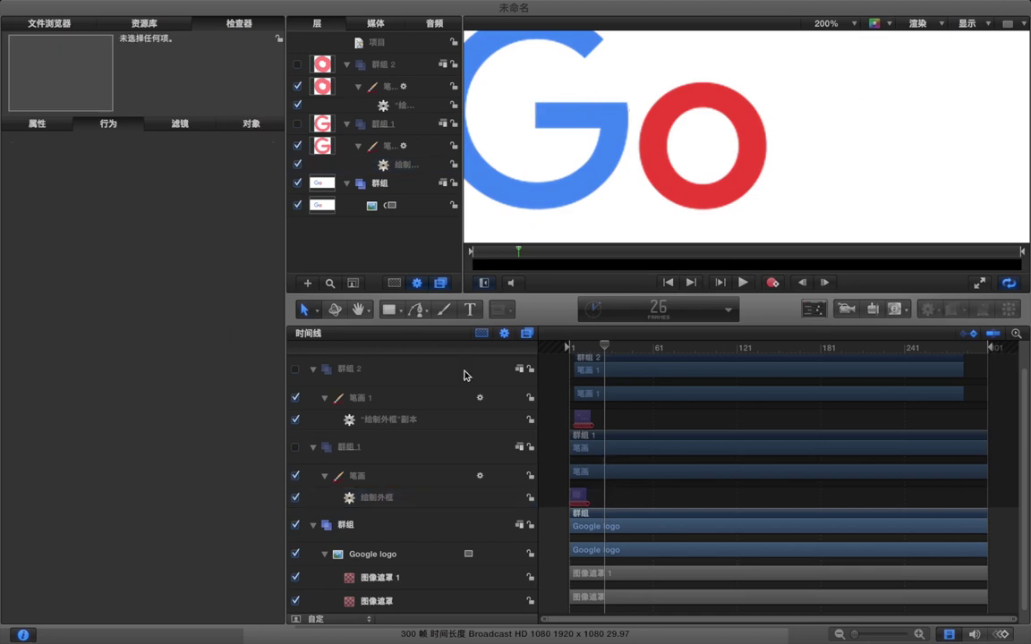
- Add a third image mask to the Google logo layer
{"action": "right_click", "coordinate": [407, 209]}
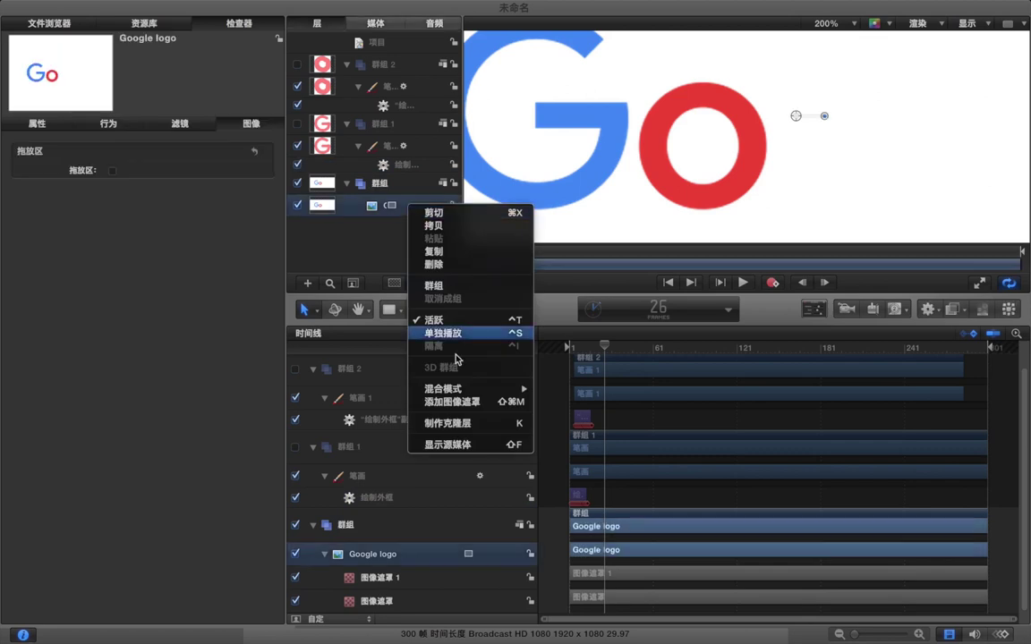
{"action": "left_click", "coordinate": [448, 400]}
{"action": "scroll", "coordinate": [434, 462], "scroll_direction": "down", "scroll_amount": 1}
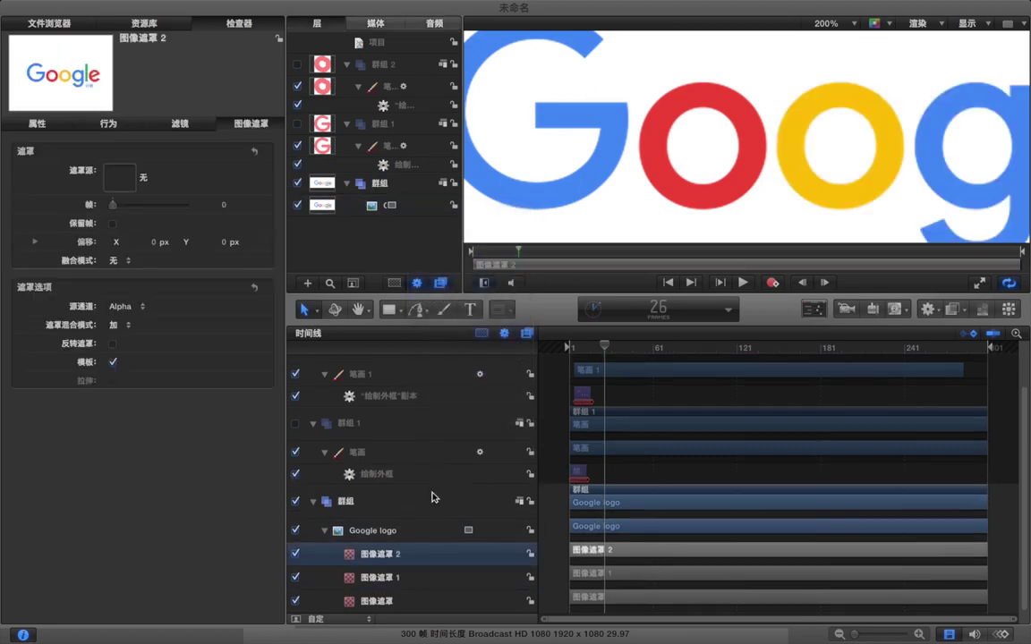
- Create a new group above 群组 2 for the yellow o's paint stroke
{"action": "scroll", "coordinate": [716, 208], "scroll_direction": "right", "scroll_amount": 2}
{"action": "scroll", "coordinate": [716, 207], "scroll_direction": "right", "scroll_amount": 6}
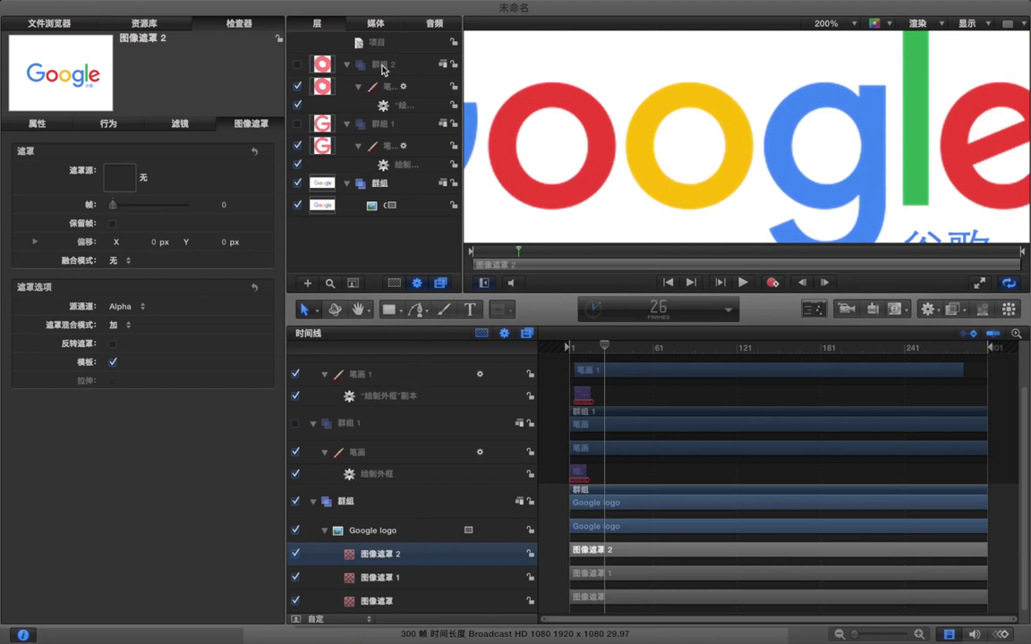
{"action": "left_click", "coordinate": [382, 70]}
{"action": "left_click", "coordinate": [307, 284]}
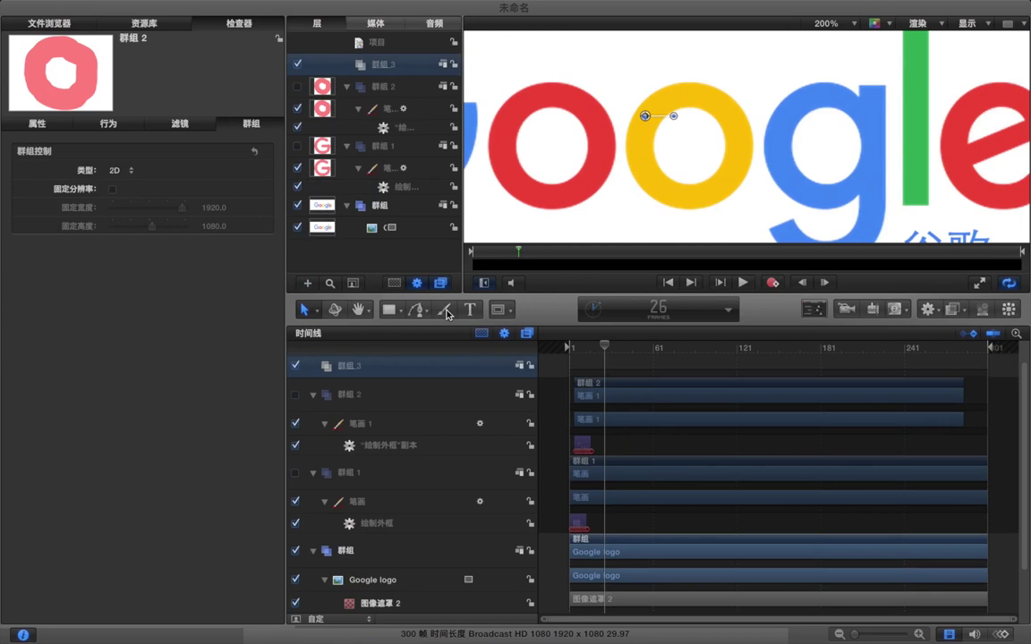
- Trace the yellow o in the new group with a 53-pixel-wide pink paint stroke
{"action": "left_click", "coordinate": [445, 311]}
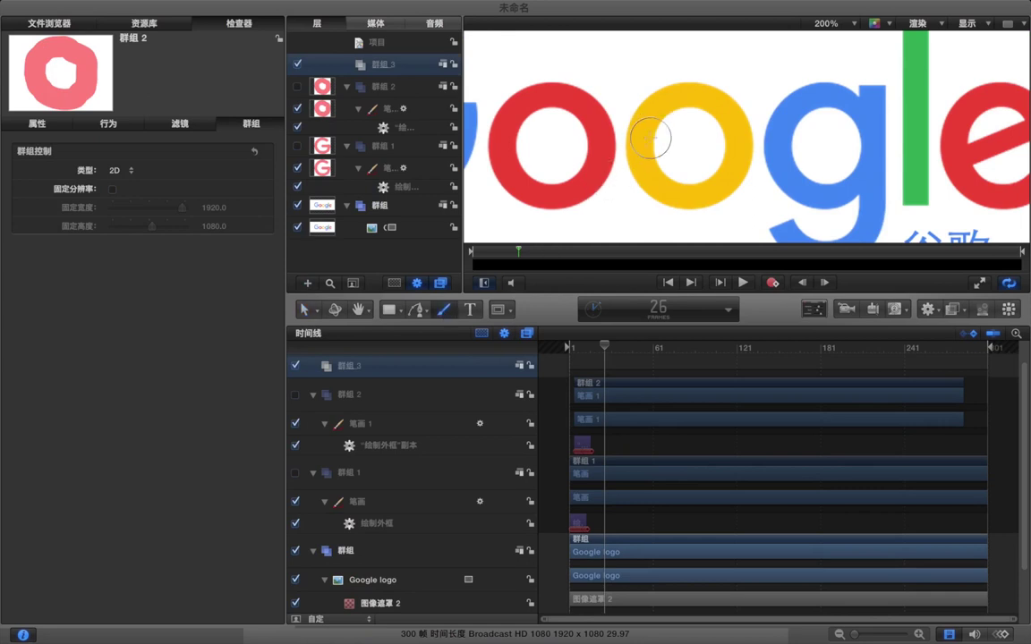
{"action": "left_click", "coordinate": [813, 309]}
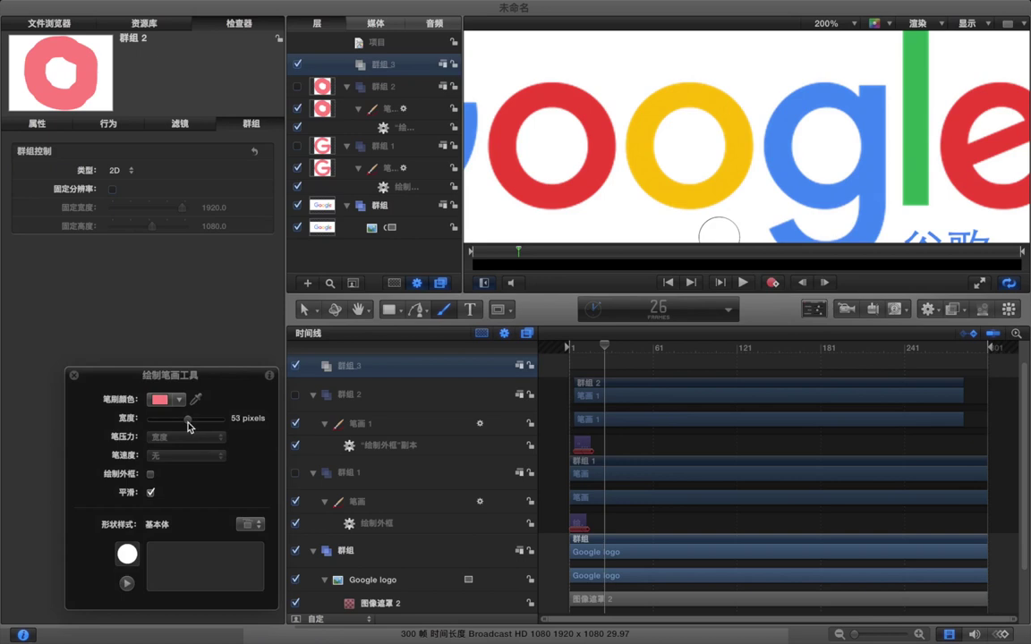
{"action": "left_click", "coordinate": [689, 95]}
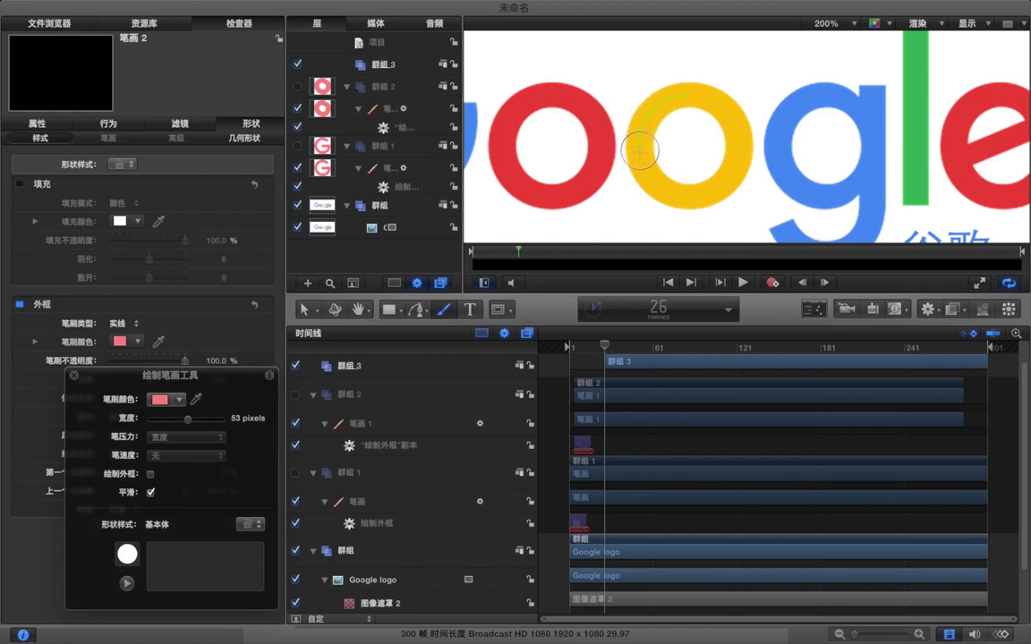
{"action": "left_click_drag", "start_coordinate": [646, 166], "coordinate": [689, 194]}
{"action": "mouse_move", "coordinate": [737, 134]}
{"action": "left_mouse_down"}
{"action": "mouse_move", "coordinate": [728, 111]}
{"action": "mouse_move", "coordinate": [687, 95]}
{"action": "left_mouse_up"}
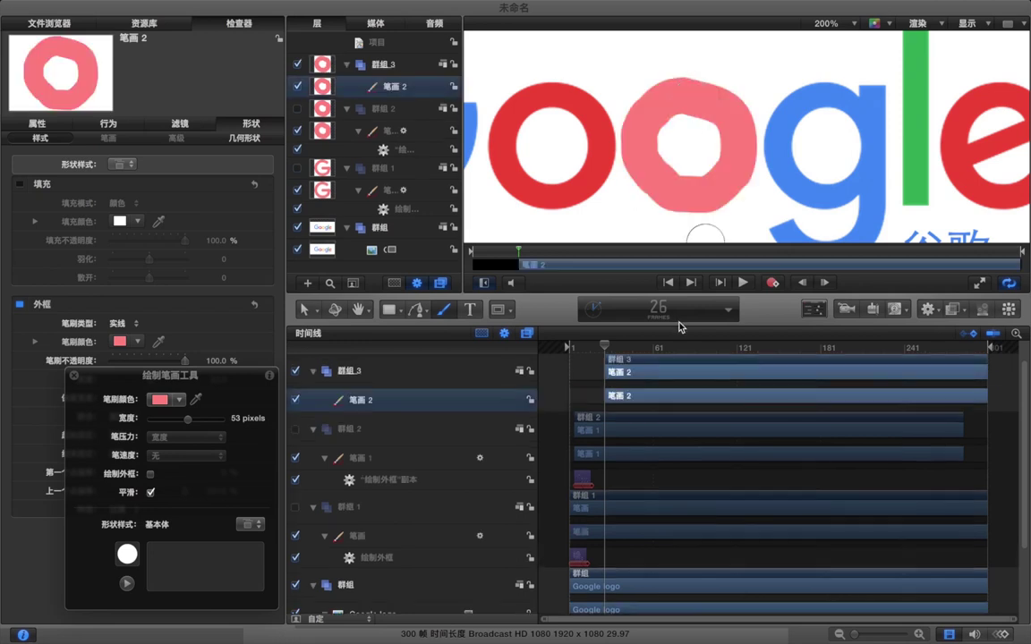
- Shift the yellow o's stroke to start at frame 1 and copy the red o stroke's 绘制外框 behavior onto it
{"action": "left_click_drag", "start_coordinate": [609, 395], "coordinate": [574, 395]}
{"action": "left_click_drag", "start_coordinate": [601, 351], "coordinate": [568, 354]}
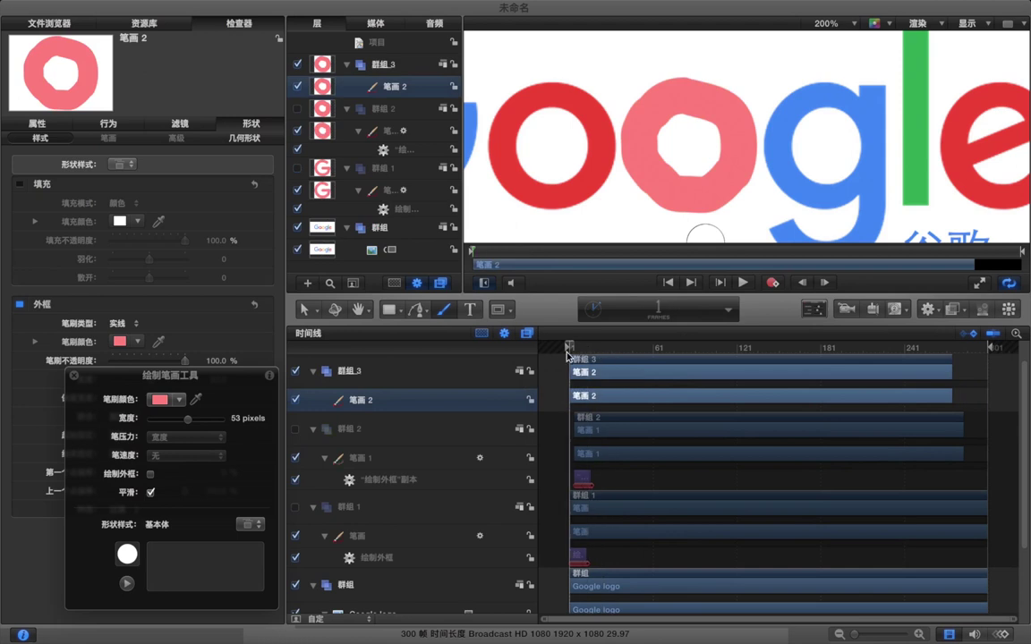
{"action": "left_click", "coordinate": [426, 479]}
{"action": "left_click_drag", "start_coordinate": [426, 479], "coordinate": [412, 403]}
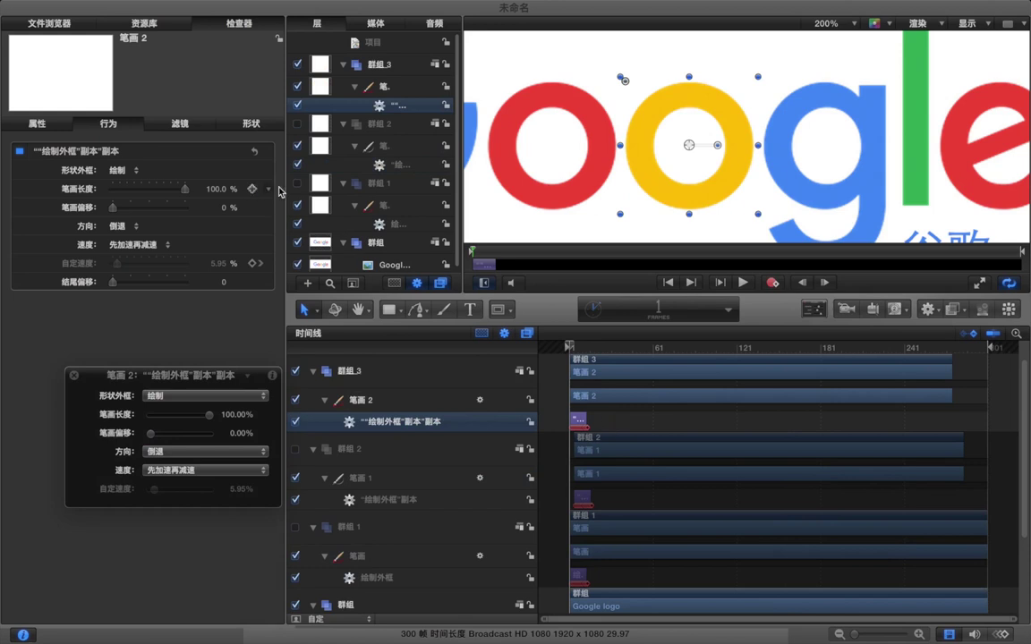
- Assign 群组 3 as the mask source of 图像遮罩 2
{"action": "scroll", "coordinate": [408, 444], "scroll_direction": "down", "scroll_amount": 3}
{"action": "left_click", "coordinate": [394, 553]}
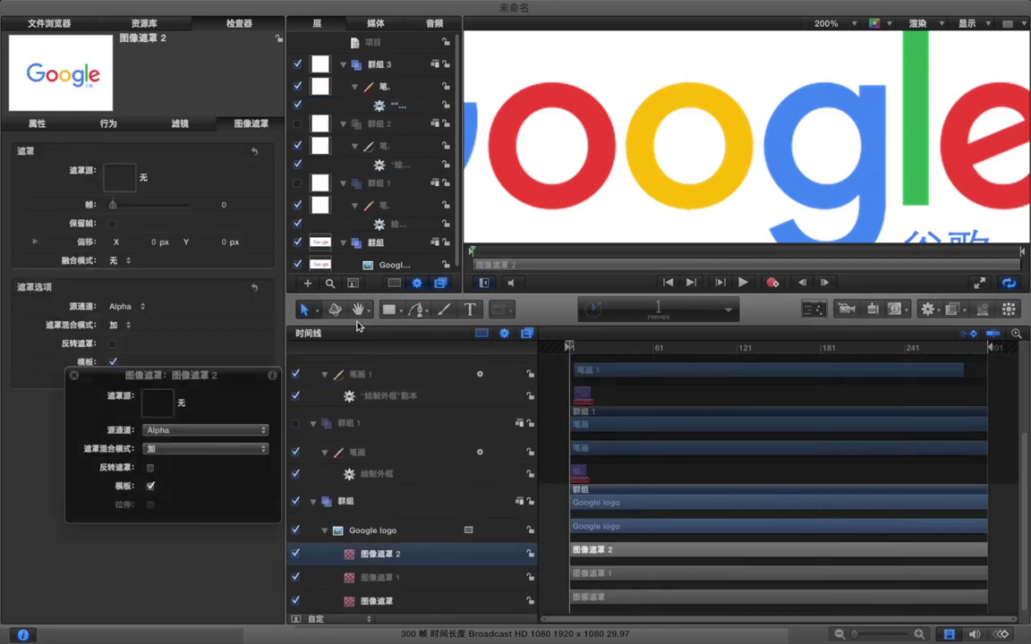
{"action": "left_click_drag", "start_coordinate": [365, 73], "coordinate": [119, 177]}
{"action": "left_click", "coordinate": [608, 396]}
- Play back the letter-drawing animation from the start with the whole canvas in view
{"action": "scroll", "coordinate": [612, 395], "scroll_direction": "up", "scroll_amount": 5}
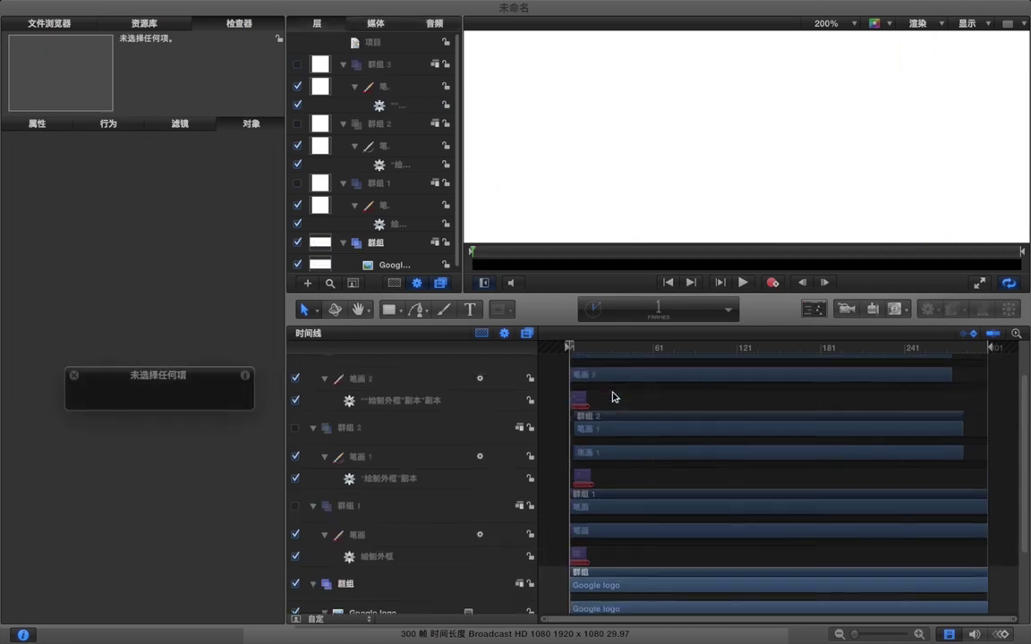
{"action": "key", "text": "space"}
{"action": "key", "text": "space"}
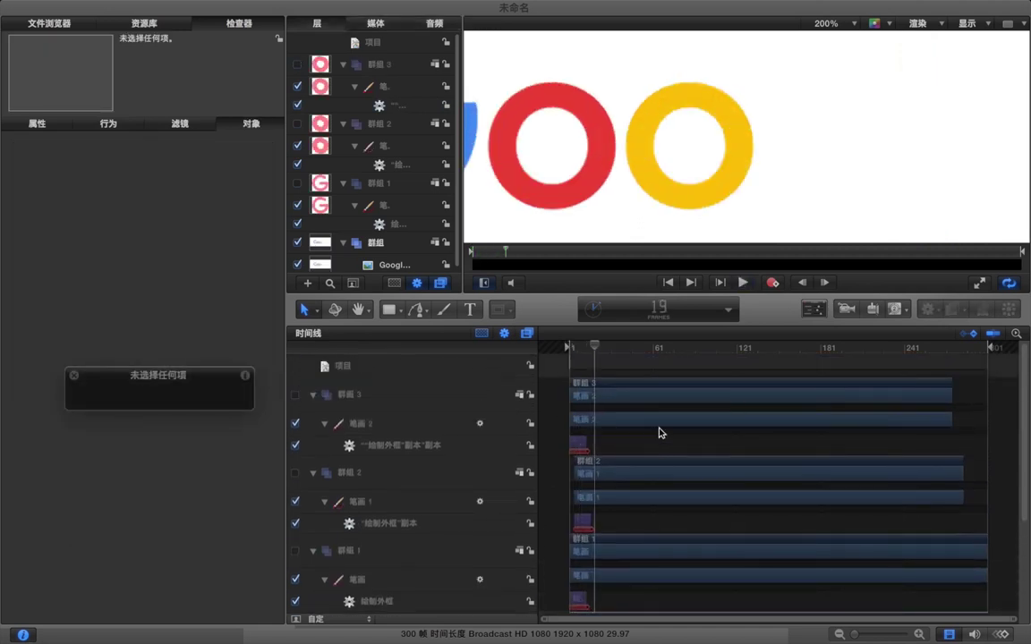
{"action": "key", "text": "alt+z"}
{"action": "key", "text": "Home"}
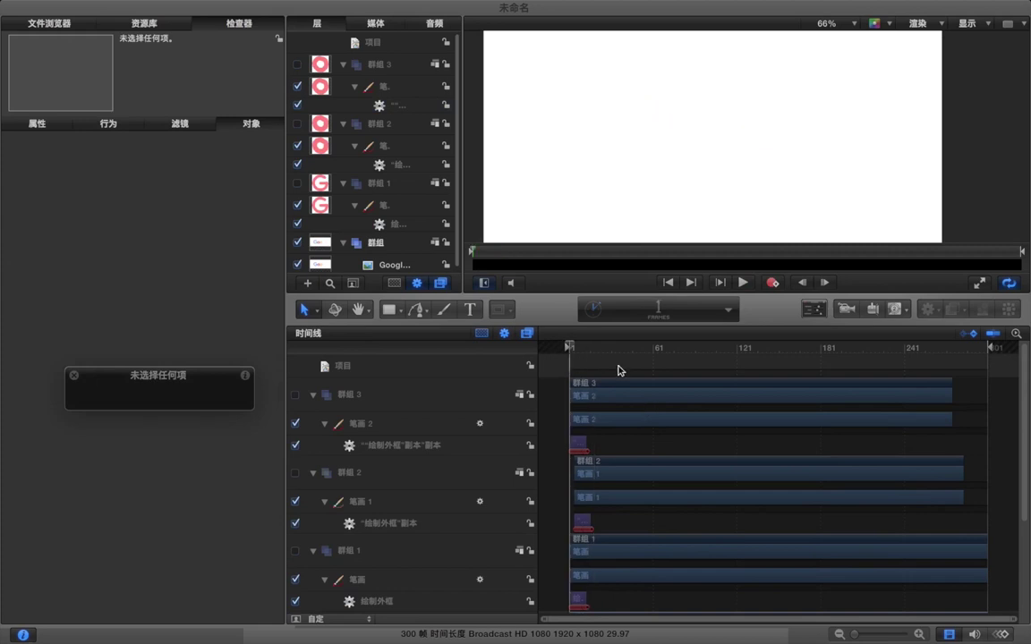
{"action": "key", "text": "space"}
{"action": "left_click_drag", "start_coordinate": [593, 351], "coordinate": [549, 359]}
{"action": "key", "text": "space"}
{"action": "key", "text": "space"}
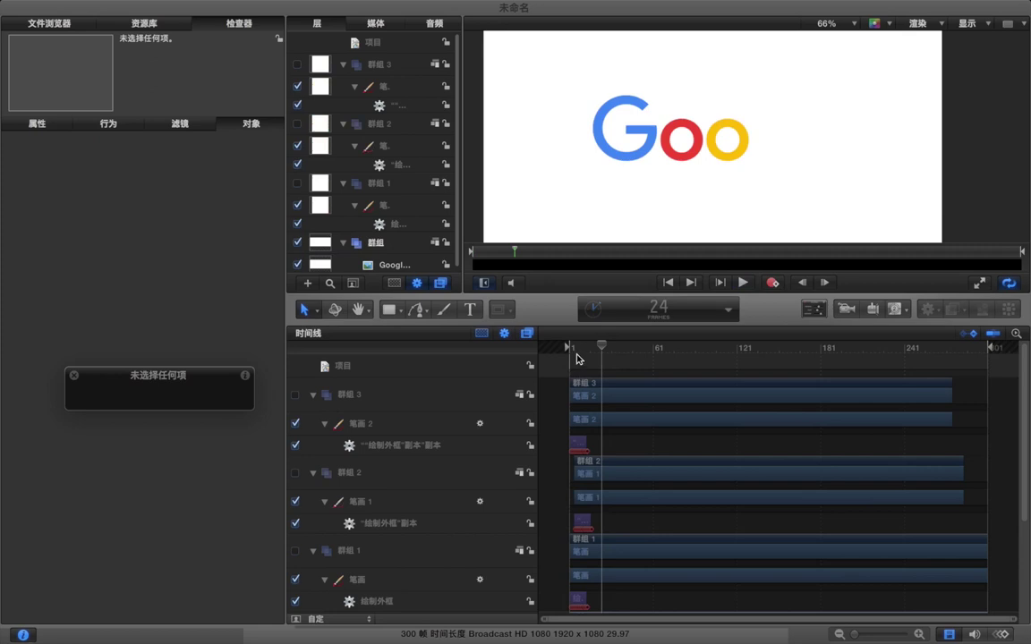
{"action": "key", "text": "space"}
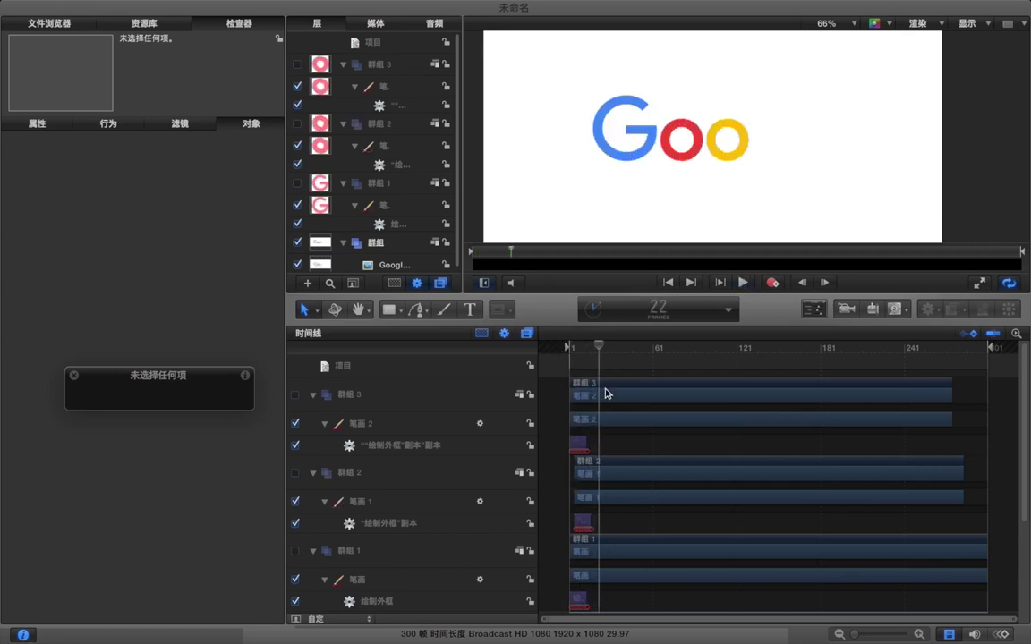
- Add a fourth image mask to the Google logo layer for the letter g
{"action": "scroll", "coordinate": [416, 257], "scroll_direction": "down", "scroll_amount": 1}
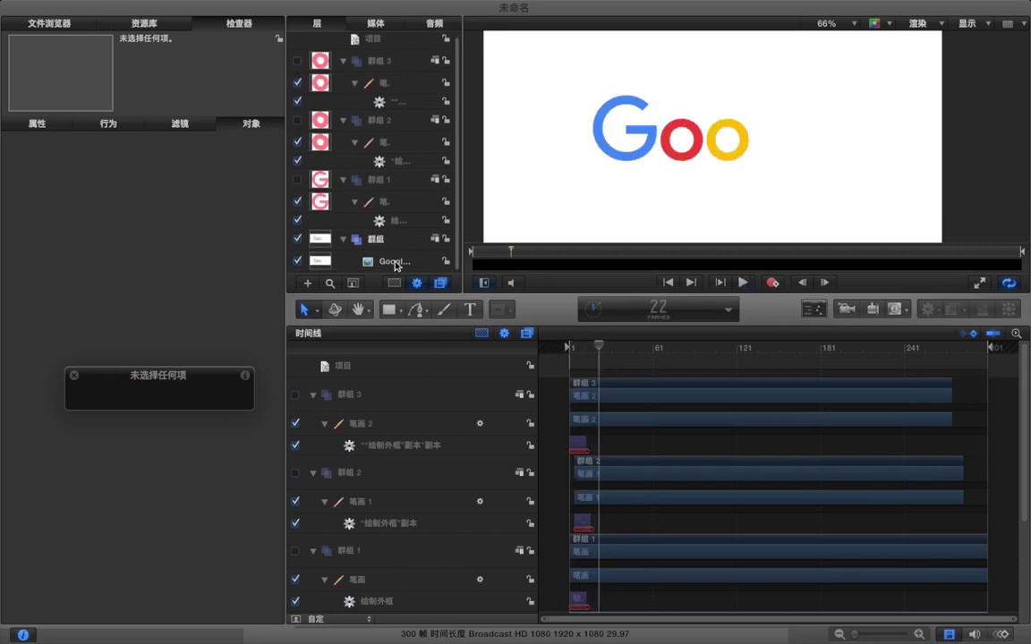
{"action": "right_click", "coordinate": [395, 265]}
{"action": "left_click", "coordinate": [428, 456]}
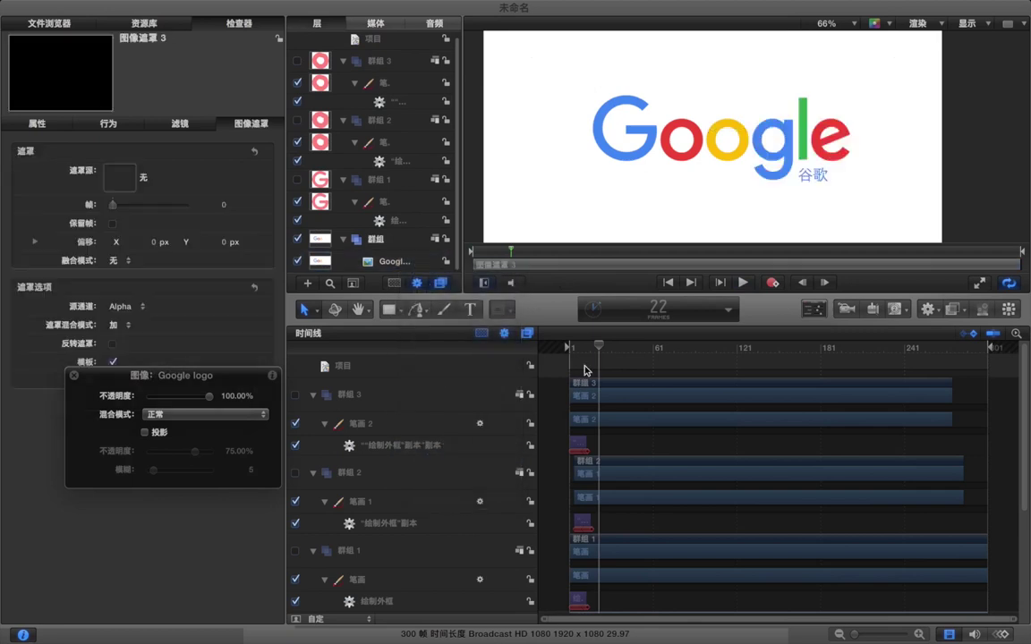
{"action": "scroll", "coordinate": [465, 501], "scroll_direction": "down", "scroll_amount": 5}
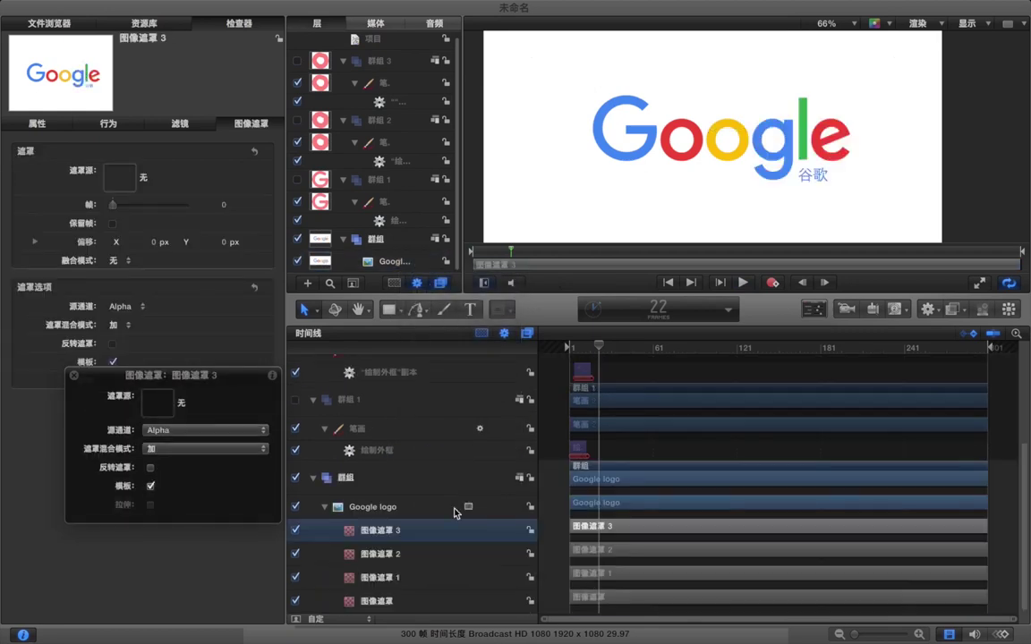
- Create a new group above 群组 3 for the g's paint stroke
{"action": "scroll", "coordinate": [383, 152], "scroll_direction": "up", "scroll_amount": 2}
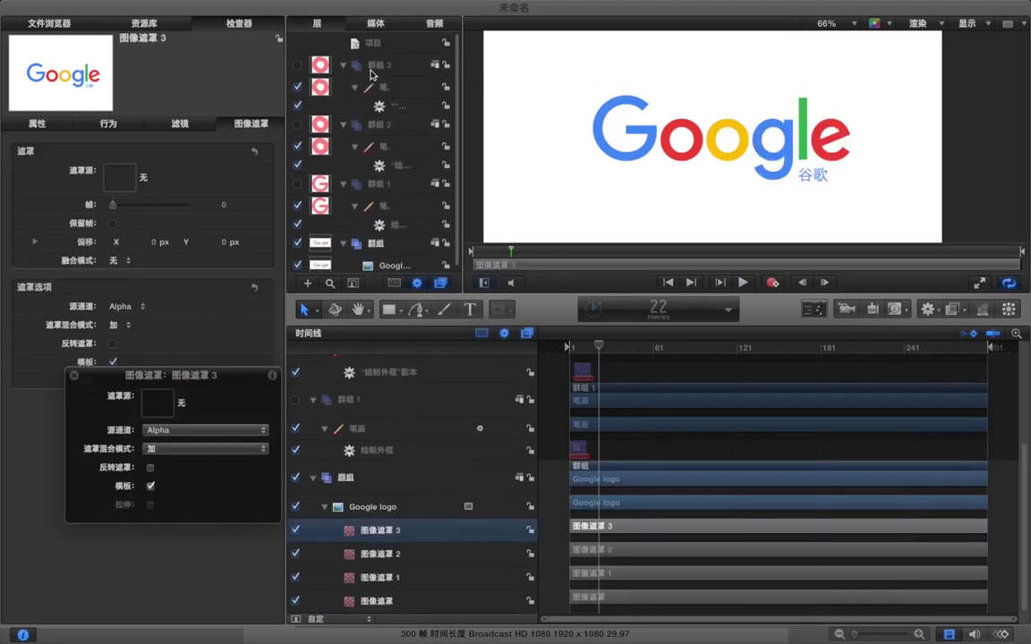
{"action": "left_click_drag", "start_coordinate": [370, 66], "coordinate": [329, 182]}
{"action": "left_click", "coordinate": [307, 283]}
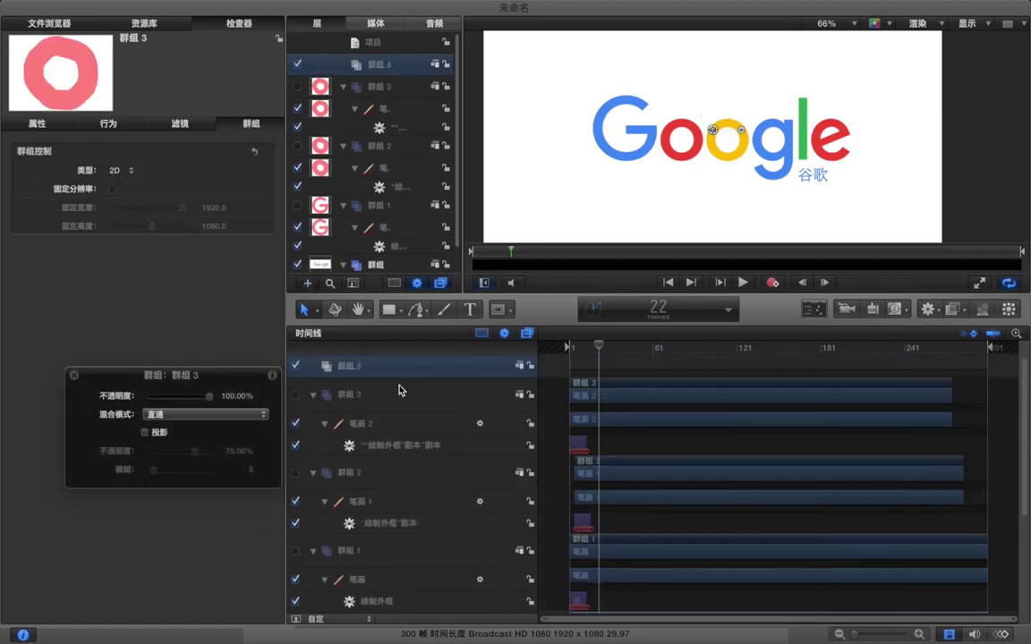
- Trace the blue g, from its stem around the bowl and down through the hook, with a 46-pixel-wide pink paint stroke
{"action": "left_click", "coordinate": [443, 310]}
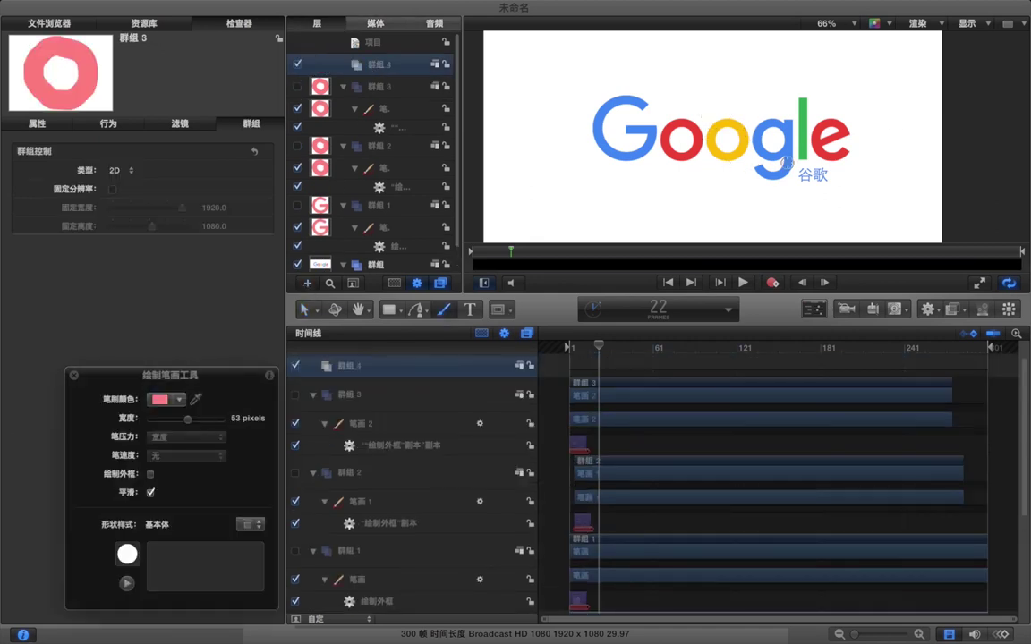
{"action": "key", "text": "super+="}
{"action": "key", "text": "super+="}
{"action": "key", "text": "super+="}
{"action": "scroll", "coordinate": [793, 130], "scroll_direction": "right", "scroll_amount": 3}
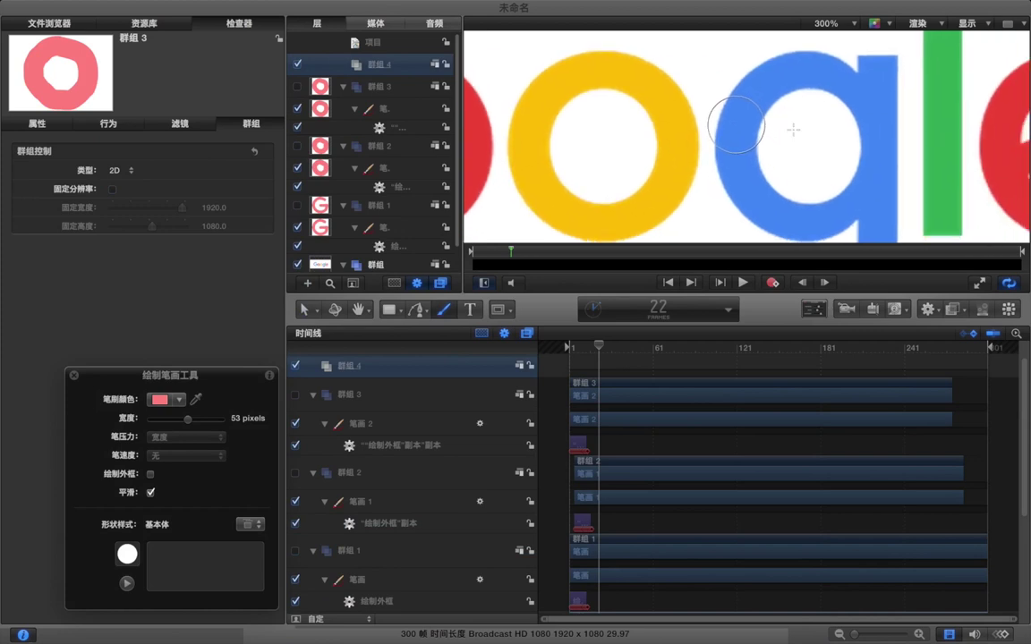
{"action": "scroll", "coordinate": [793, 130], "scroll_direction": "down", "scroll_amount": 1}
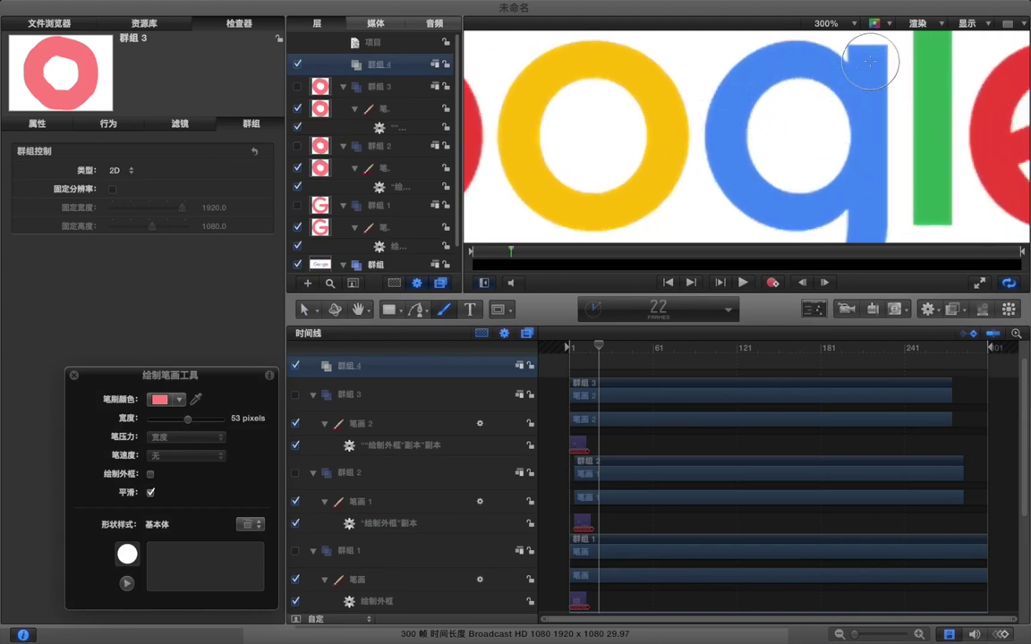
{"action": "left_click_drag", "start_coordinate": [182, 421], "coordinate": [180, 421]}
{"action": "mouse_move", "coordinate": [869, 51]}
{"action": "left_mouse_down"}
{"action": "mouse_move", "coordinate": [869, 135]}
{"action": "mouse_move", "coordinate": [841, 189]}
{"action": "mouse_move", "coordinate": [800, 211]}
{"action": "mouse_move", "coordinate": [764, 206]}
{"action": "mouse_move", "coordinate": [740, 187]}
{"action": "mouse_move", "coordinate": [727, 133]}
{"action": "mouse_move", "coordinate": [736, 91]}
{"action": "mouse_move", "coordinate": [801, 60]}
{"action": "mouse_move", "coordinate": [842, 74]}
{"action": "mouse_move", "coordinate": [861, 114]}
{"action": "left_mouse_up"}
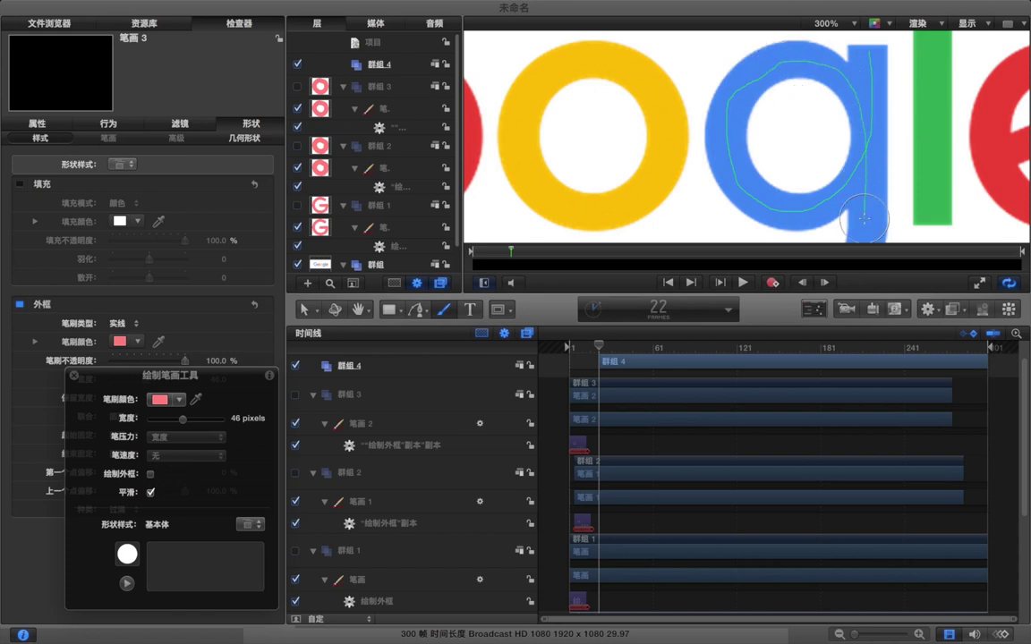
{"action": "scroll", "coordinate": [865, 204], "scroll_direction": "down", "scroll_amount": 5}
{"action": "scroll", "coordinate": [864, 218], "scroll_direction": "down", "scroll_amount": 3}
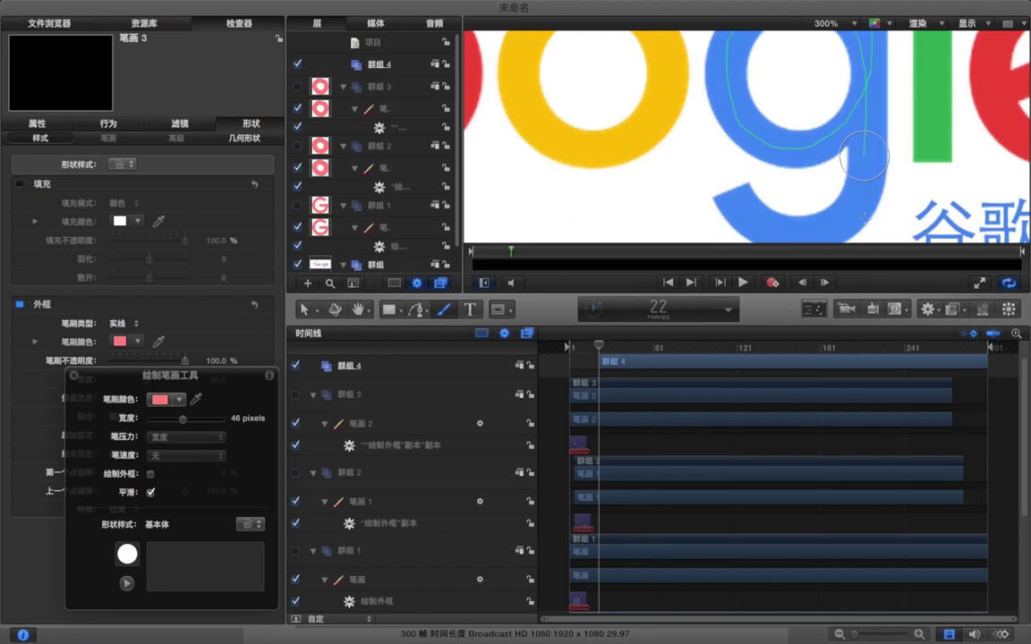
{"action": "mouse_move", "coordinate": [865, 218]}
{"action": "left_mouse_down"}
{"action": "mouse_move", "coordinate": [857, 166]}
{"action": "mouse_move", "coordinate": [854, 193]}
{"action": "mouse_move", "coordinate": [833, 210]}
{"action": "mouse_move", "coordinate": [757, 198]}
{"action": "mouse_move", "coordinate": [657, 161]}
{"action": "left_mouse_up"}
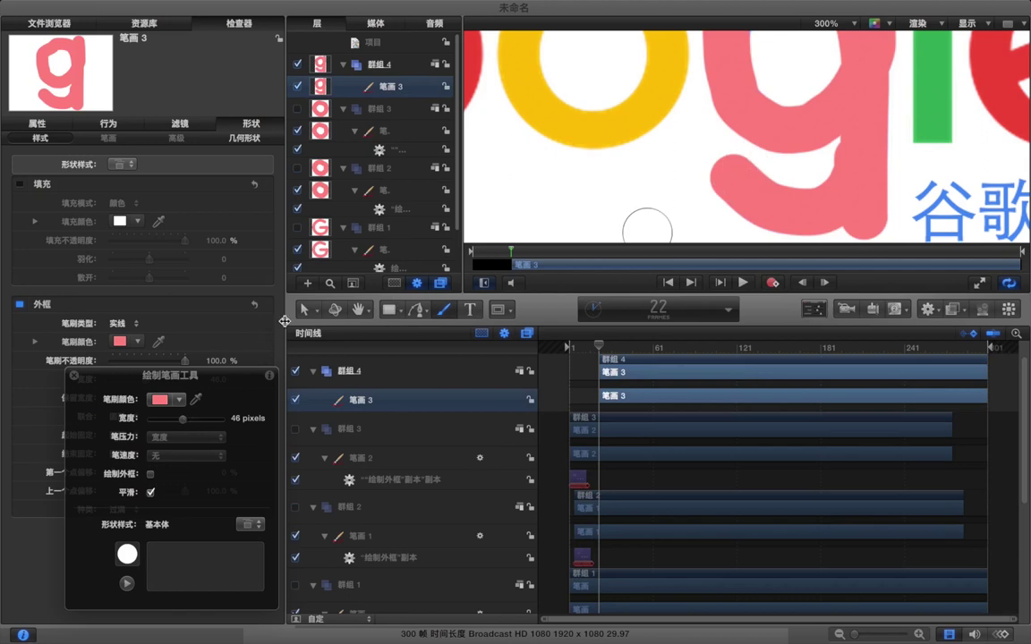
- Switch the g stroke to control point editing and delete the surplus points where the stem meets the hook
{"action": "left_click", "coordinate": [309, 310]}
{"action": "left_click", "coordinate": [338, 454]}
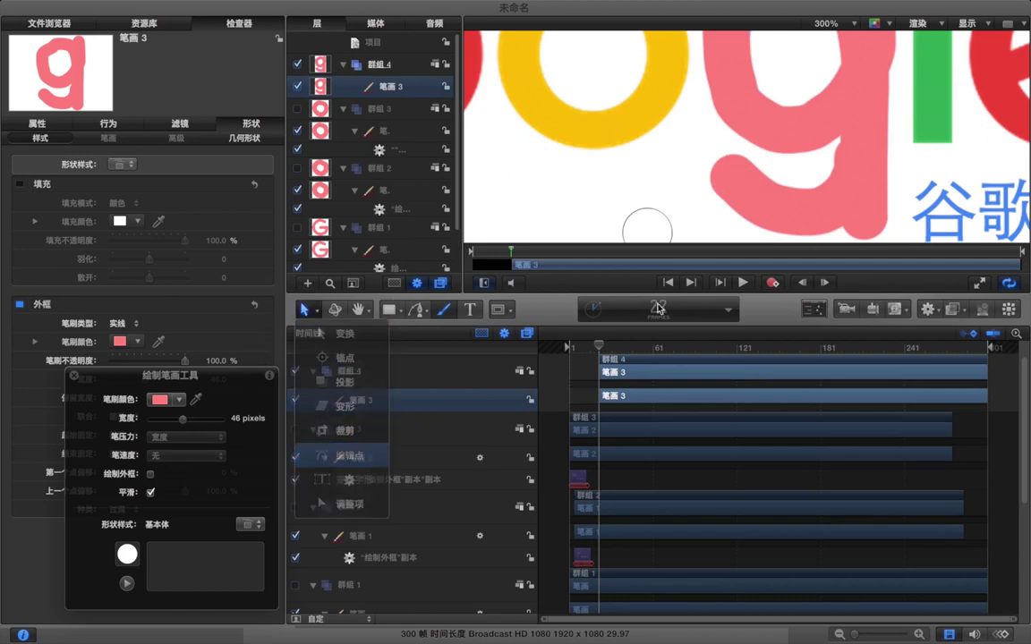
{"action": "right_click", "coordinate": [864, 216]}
{"action": "left_click", "coordinate": [864, 217]}
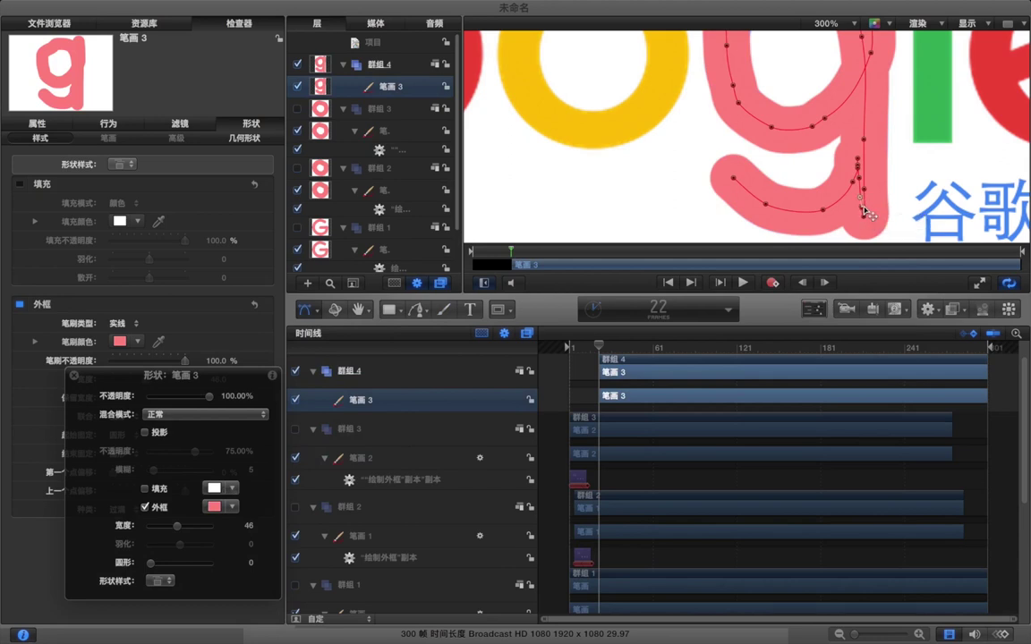
{"action": "left_click", "coordinate": [857, 161]}
{"action": "key", "text": "Delete"}
{"action": "left_click", "coordinate": [857, 164]}
{"action": "key", "text": "Delete"}
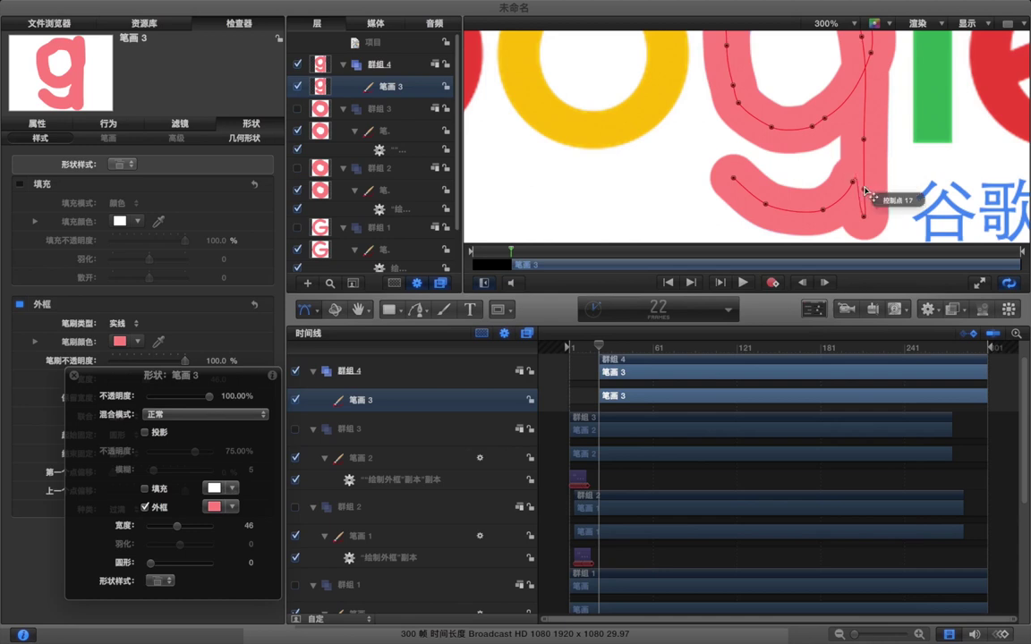
{"action": "left_click", "coordinate": [864, 191]}
{"action": "key", "text": "Delete"}
- Delete the lowest control point of the g's stem and reposition the neighbouring point so the stroke follows the hook's curve
{"action": "left_click", "coordinate": [864, 216]}
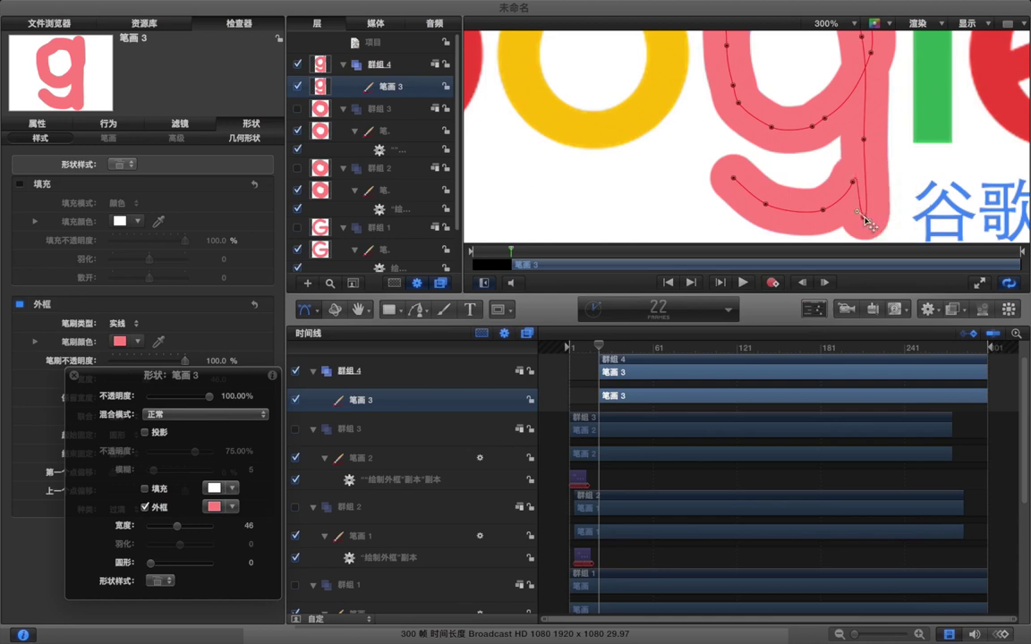
{"action": "right_click", "coordinate": [865, 216]}
{"action": "left_click", "coordinate": [880, 224]}
{"action": "mouse_move", "coordinate": [865, 220]}
{"action": "left_mouse_down"}
{"action": "mouse_move", "coordinate": [859, 168]}
{"action": "mouse_move", "coordinate": [858, 191]}
{"action": "left_mouse_up"}
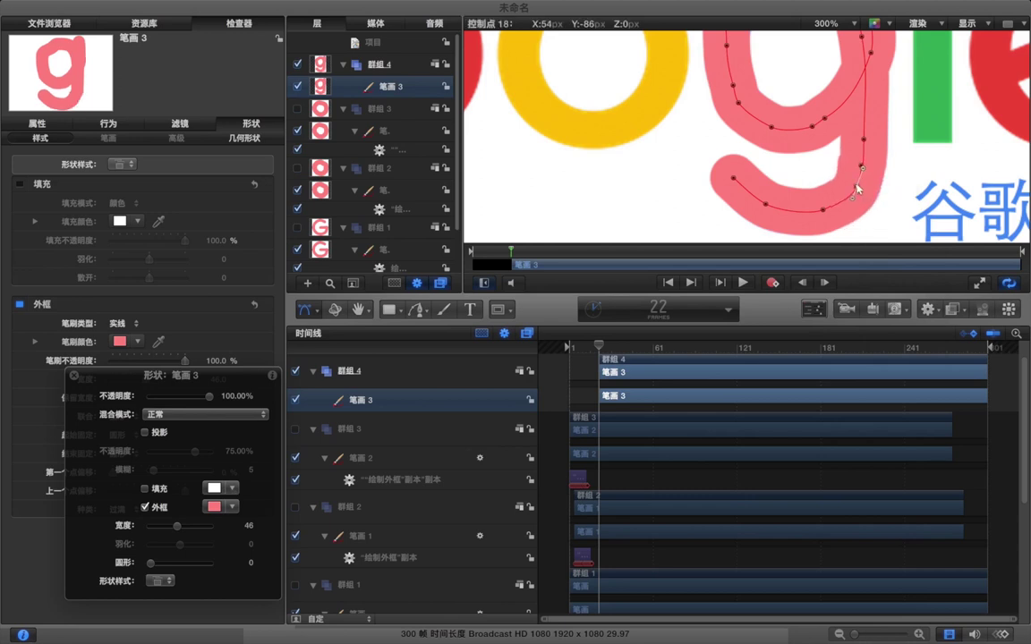
- Adjust the control points on the upper-left curve of the g's bowl so the stroke covers the letter
{"action": "scroll", "coordinate": [864, 140], "scroll_direction": "up", "scroll_amount": 5}
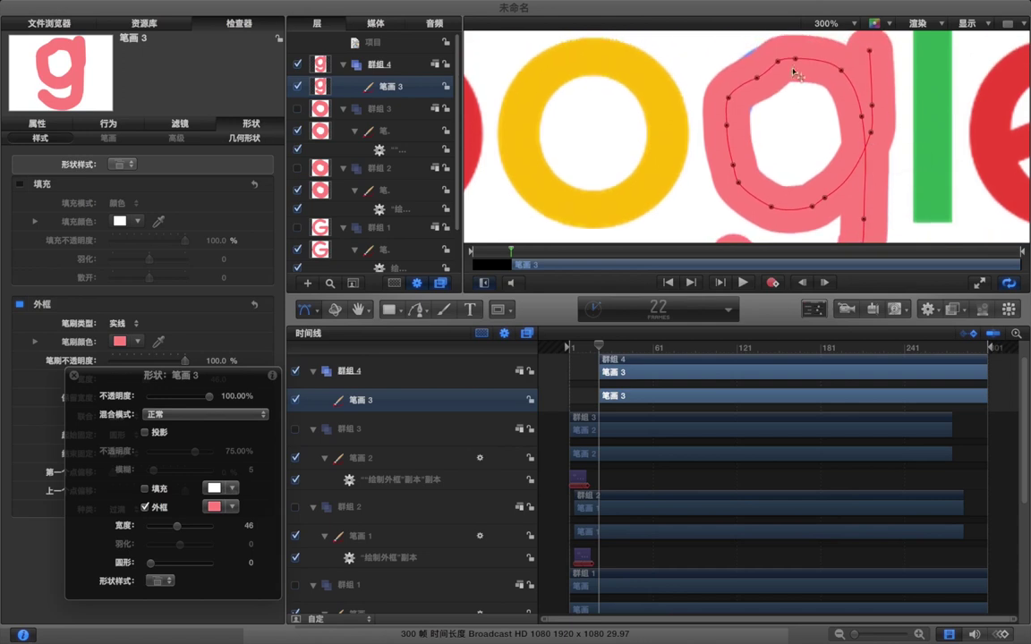
{"action": "left_click", "coordinate": [730, 101]}
{"action": "left_click_drag", "start_coordinate": [732, 97], "coordinate": [759, 73]}
{"action": "left_click", "coordinate": [779, 67]}
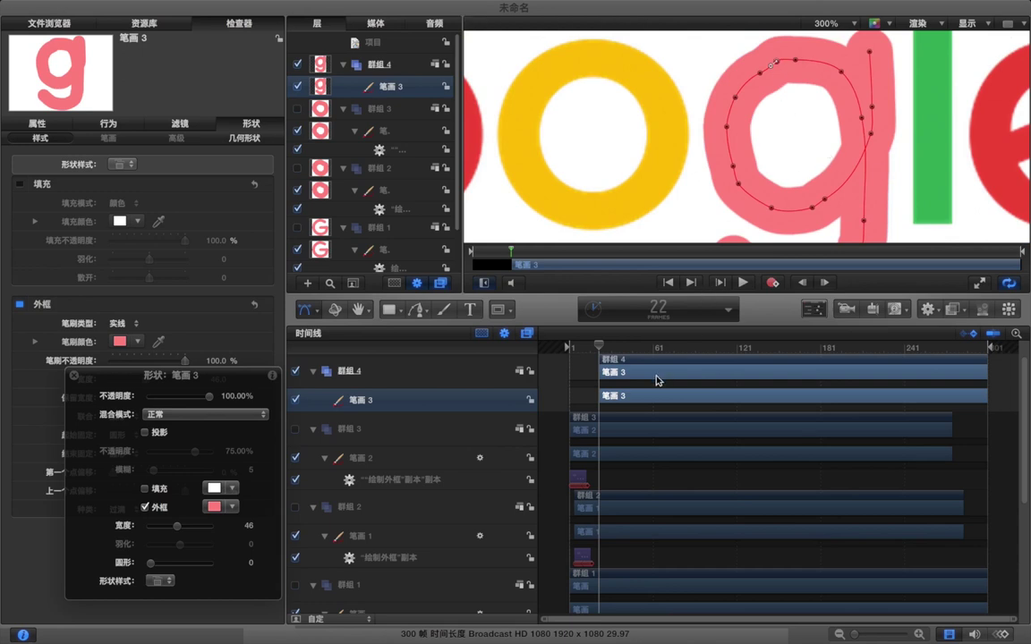
- Copy the 绘制外框 behavior from 笔画 2 onto the g's stroke, 笔画 3
{"action": "left_click", "coordinate": [858, 168]}
{"action": "left_click", "coordinate": [391, 484]}
{"action": "left_click_drag", "start_coordinate": [391, 483], "coordinate": [388, 407]}
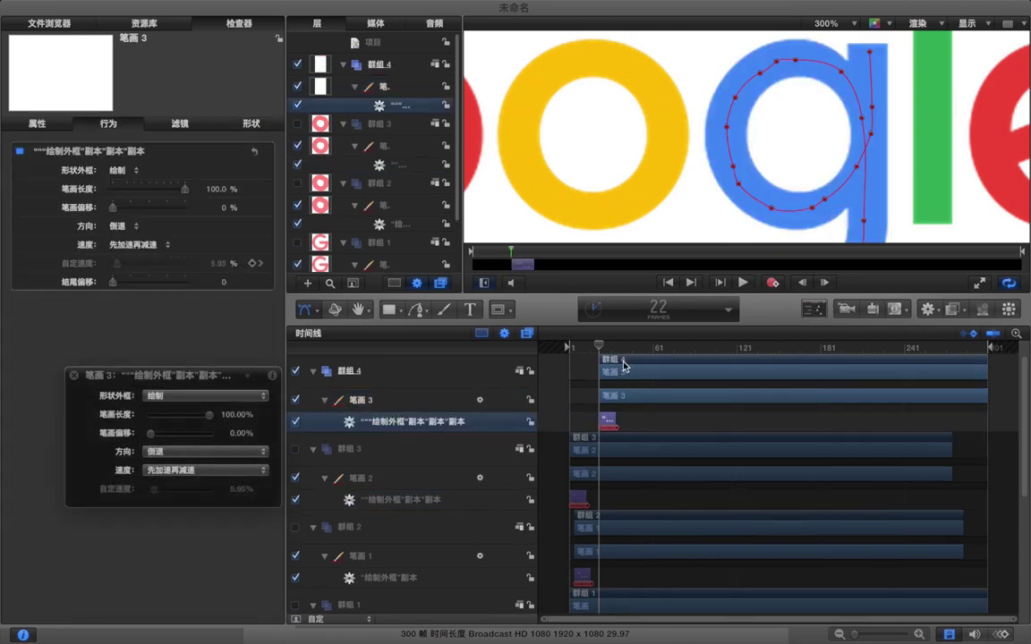
- Move 群组 4 earlier in the timeline so it starts at about frame 9, and step through its opening frames
{"action": "left_click_drag", "start_coordinate": [623, 363], "coordinate": [606, 365]}
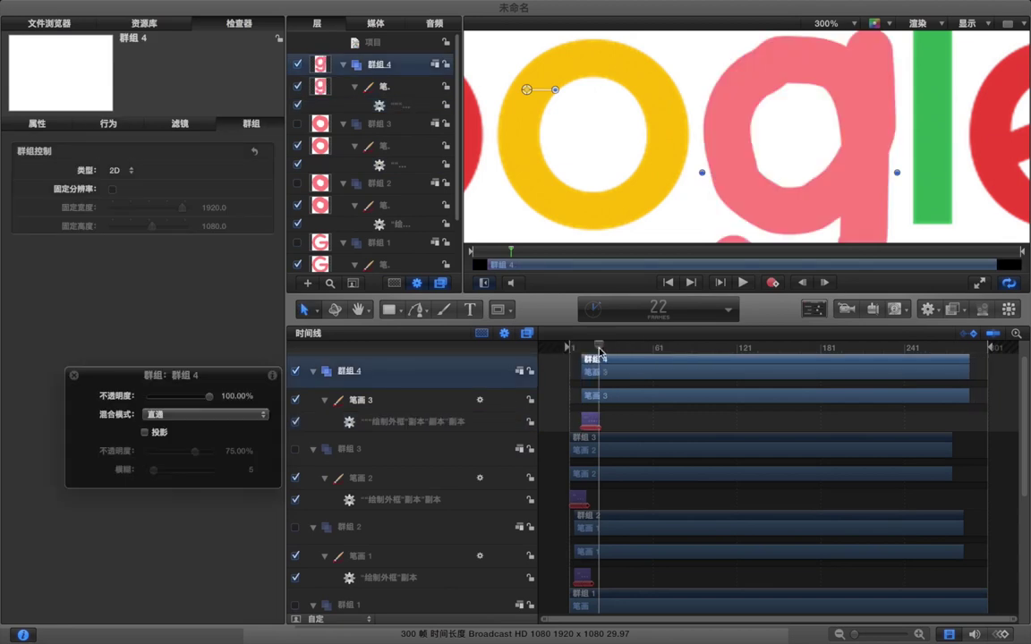
{"action": "left_click", "coordinate": [581, 349]}
{"action": "key", "text": "Right"}
{"action": "key", "text": "Right"}
{"action": "key", "text": "Right"}
{"action": "key", "text": "Right"}
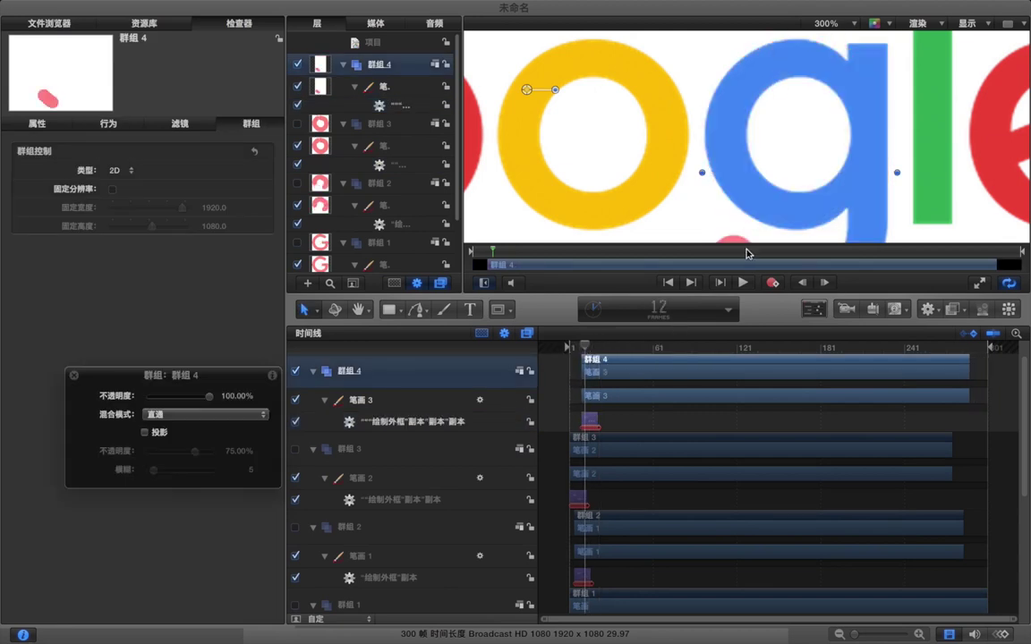
{"action": "key", "text": "Right"}
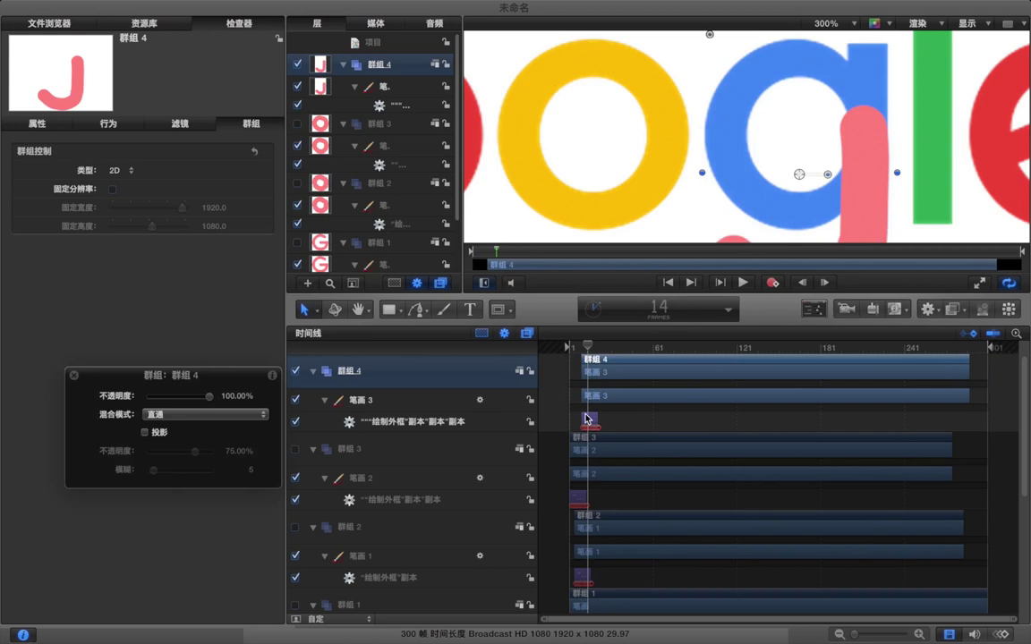
- Set the direction of the 绘制外框 behavior on 笔画 3 to 前进 and step through the g's drawing
{"action": "left_click", "coordinate": [589, 422]}
{"action": "left_click", "coordinate": [121, 226]}
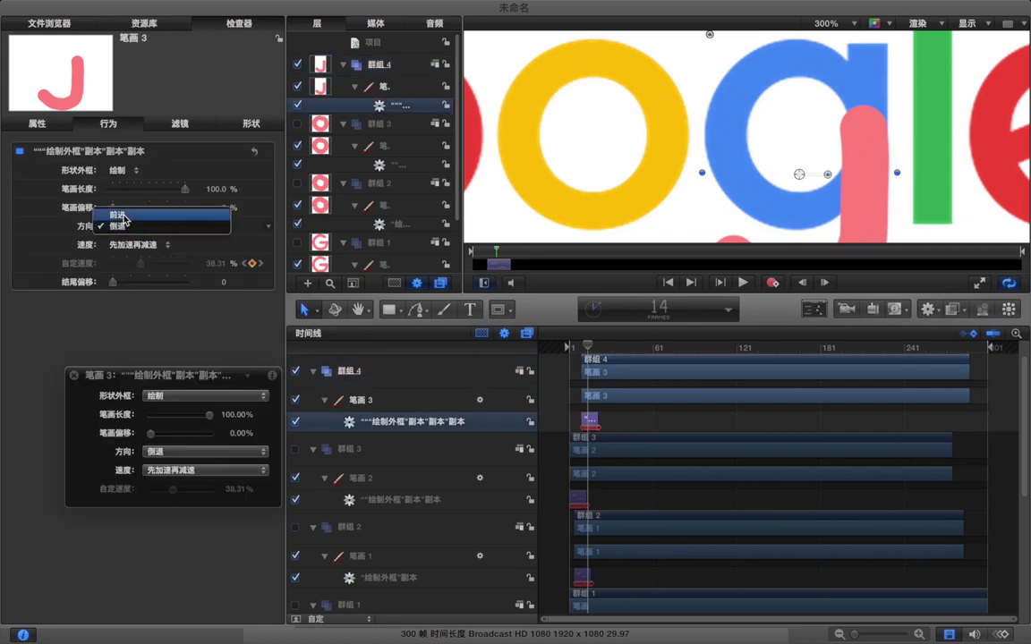
{"action": "left_click", "coordinate": [119, 215]}
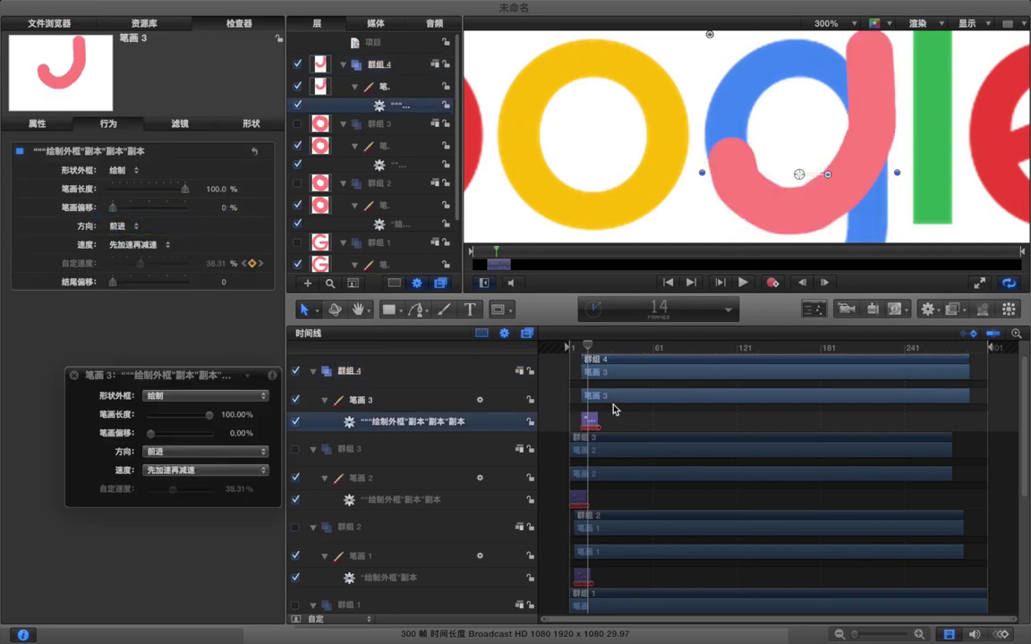
{"action": "key", "text": "Left"}
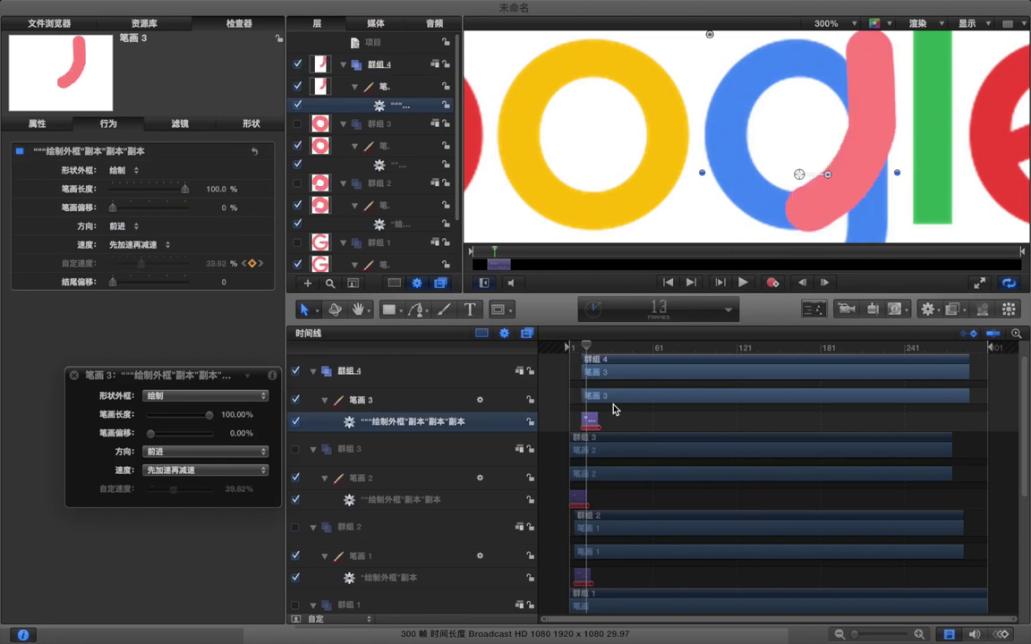
{"action": "key", "text": "Right"}
{"action": "key", "text": "Right"}
{"action": "key", "text": "Right"}
{"action": "key", "text": "Right"}
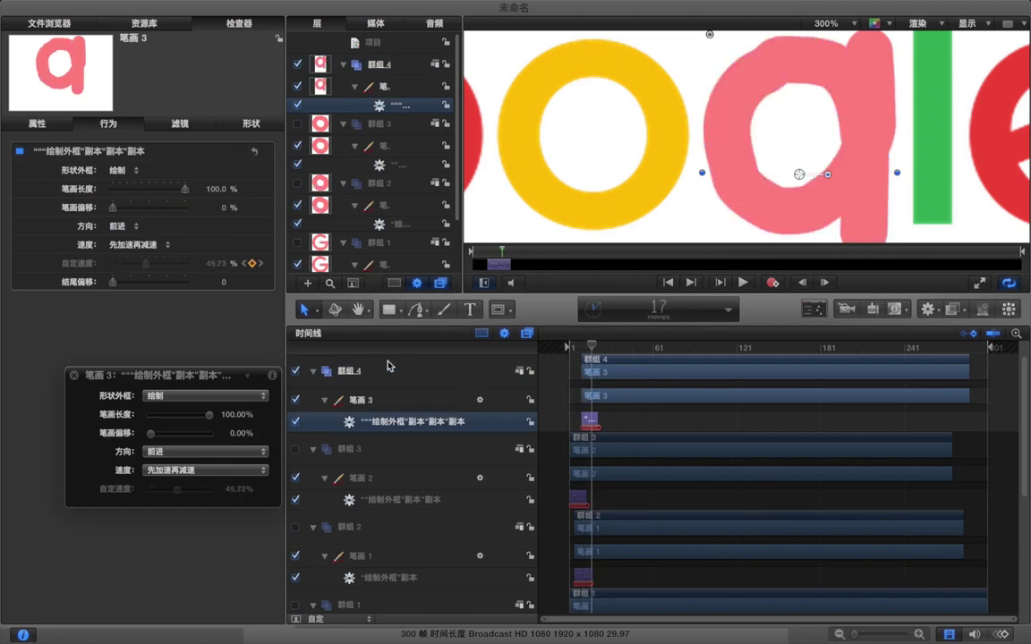
- Assign 群组 4 as the mask source of 图像遮罩 3 on the Google logo layer
{"action": "scroll", "coordinate": [395, 206], "scroll_direction": "down", "scroll_amount": 3}
{"action": "scroll", "coordinate": [437, 481], "scroll_direction": "down", "scroll_amount": 8}
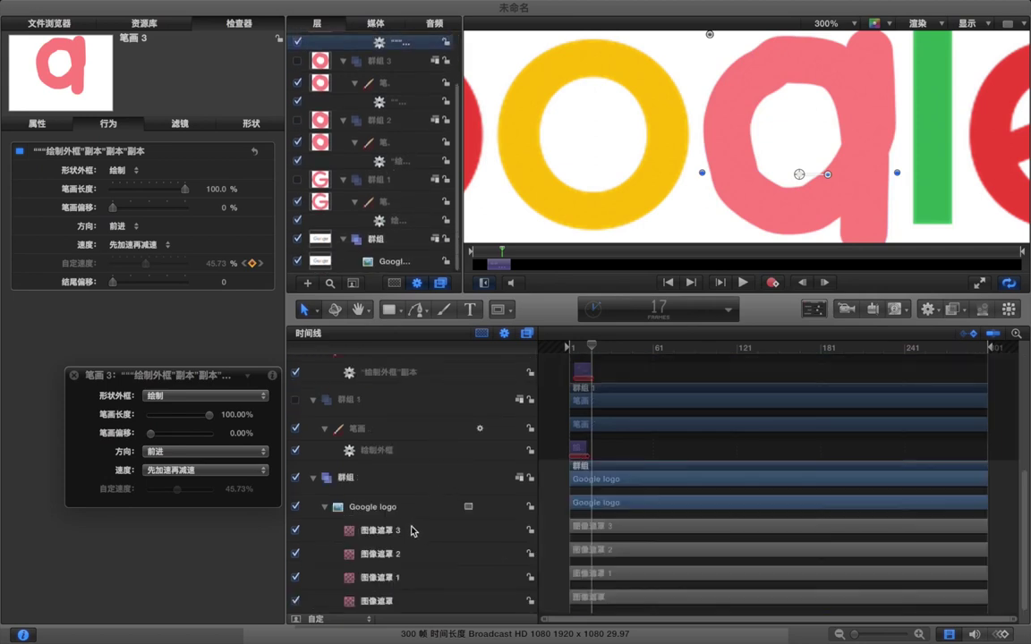
{"action": "left_click", "coordinate": [408, 531]}
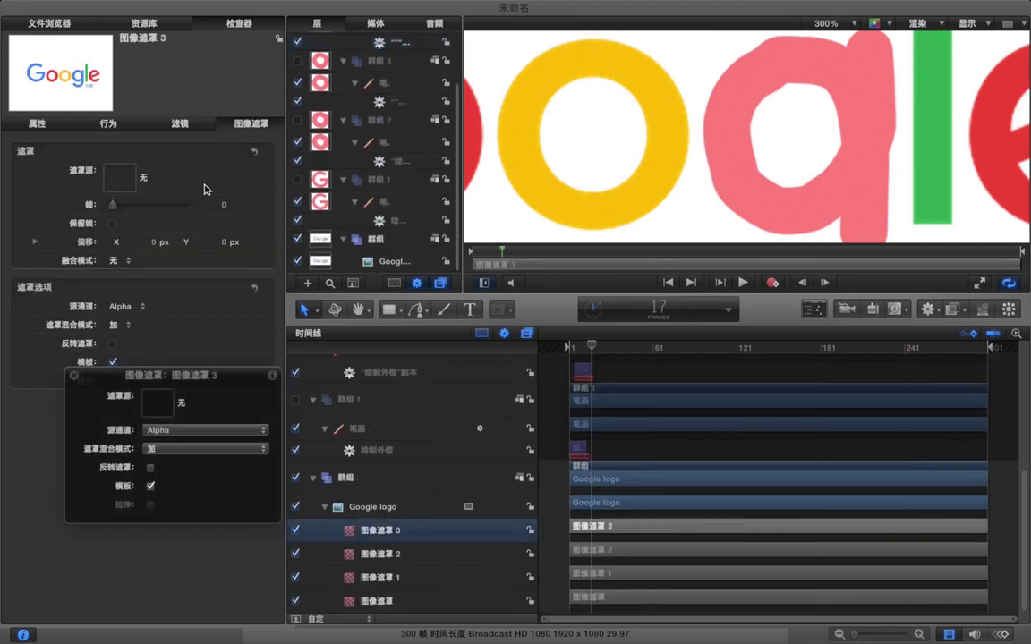
{"action": "scroll", "coordinate": [350, 75], "scroll_direction": "up", "scroll_amount": 3}
{"action": "left_click_drag", "start_coordinate": [350, 75], "coordinate": [128, 178]}
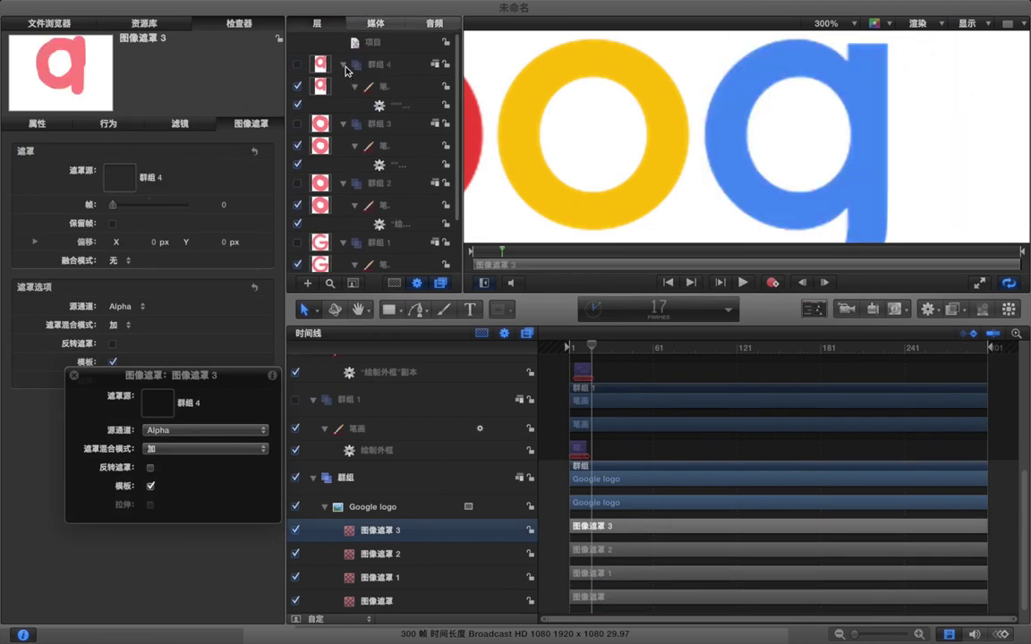
- Create a new group above 群组 4 and add a fourth numbered image mask to the Google logo layer
{"action": "left_click", "coordinate": [364, 67]}
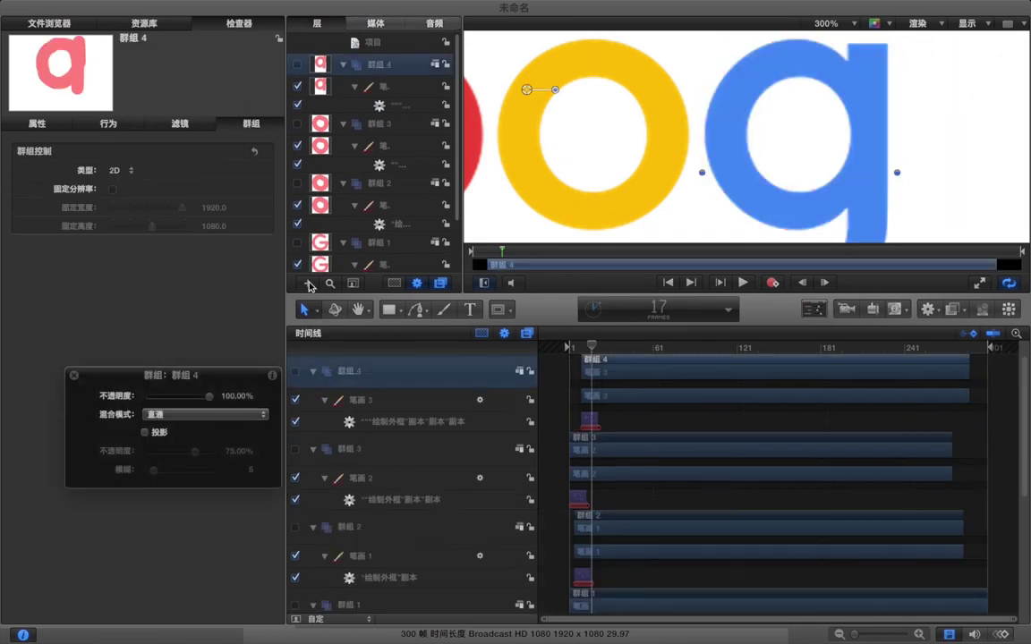
{"action": "left_click", "coordinate": [308, 283]}
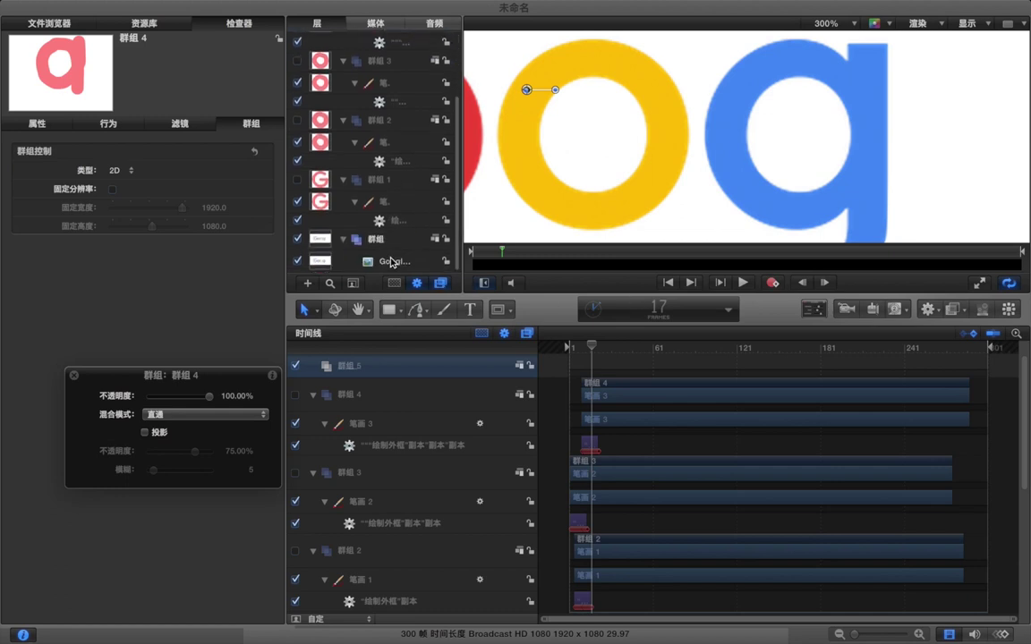
{"action": "right_click", "coordinate": [391, 261]}
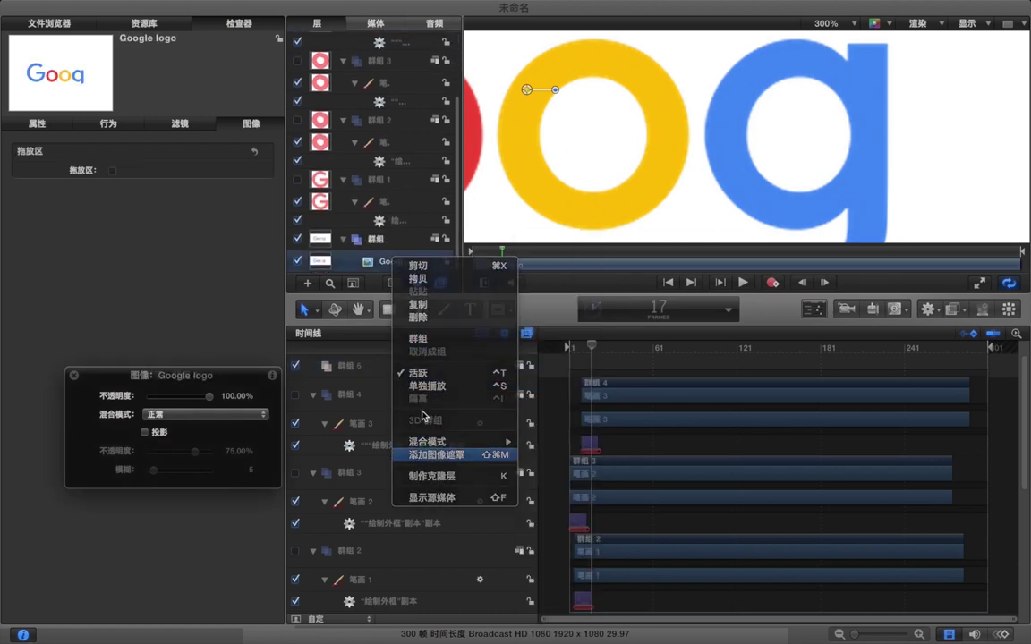
{"action": "left_click", "coordinate": [437, 455]}
{"action": "scroll", "coordinate": [363, 200], "scroll_direction": "up", "scroll_amount": 4}
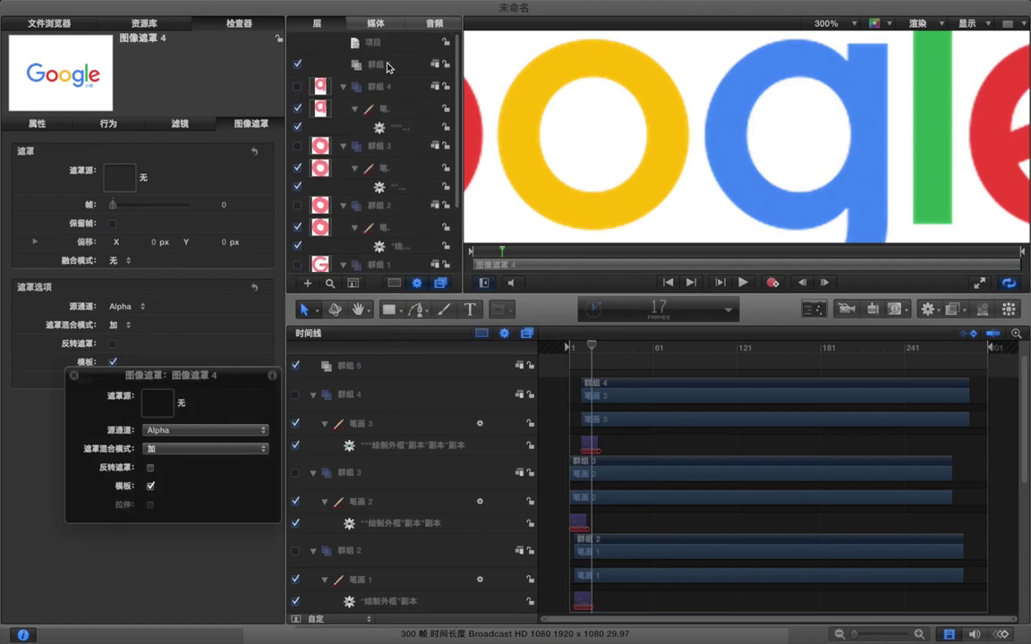
- Paint a straight 46-pixel-wide stroke down the green letter l inside 群组 5
{"action": "left_click", "coordinate": [376, 65]}
{"action": "scroll", "coordinate": [838, 140], "scroll_direction": "right", "scroll_amount": 4}
{"action": "key", "text": "super+minus"}
{"action": "key", "text": "super+minus"}
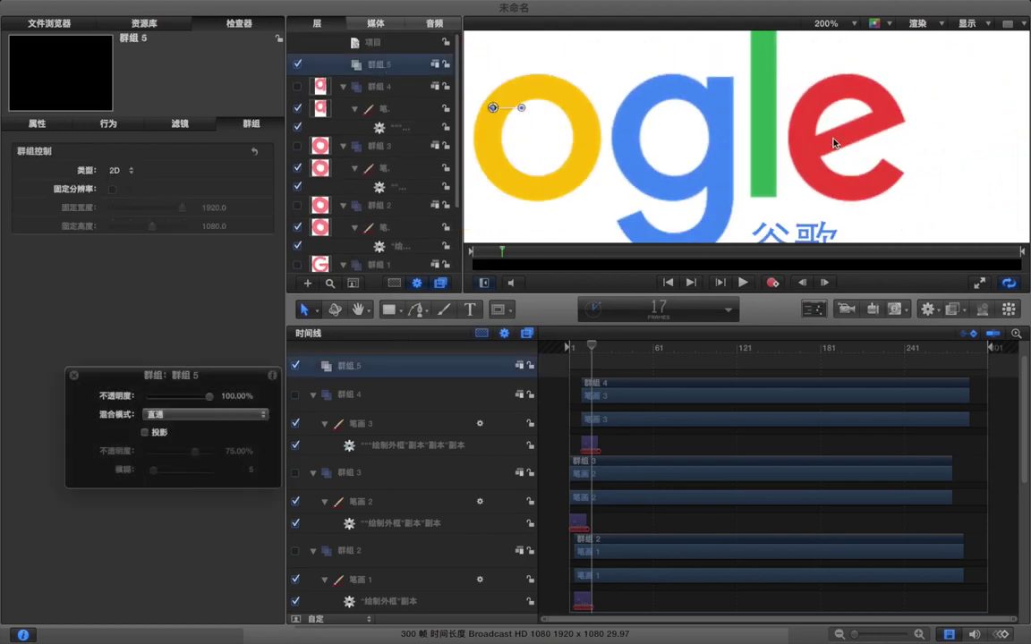
{"action": "scroll", "coordinate": [820, 150], "scroll_direction": "up", "scroll_amount": 2}
{"action": "scroll", "coordinate": [819, 149], "scroll_direction": "right", "scroll_amount": 1}
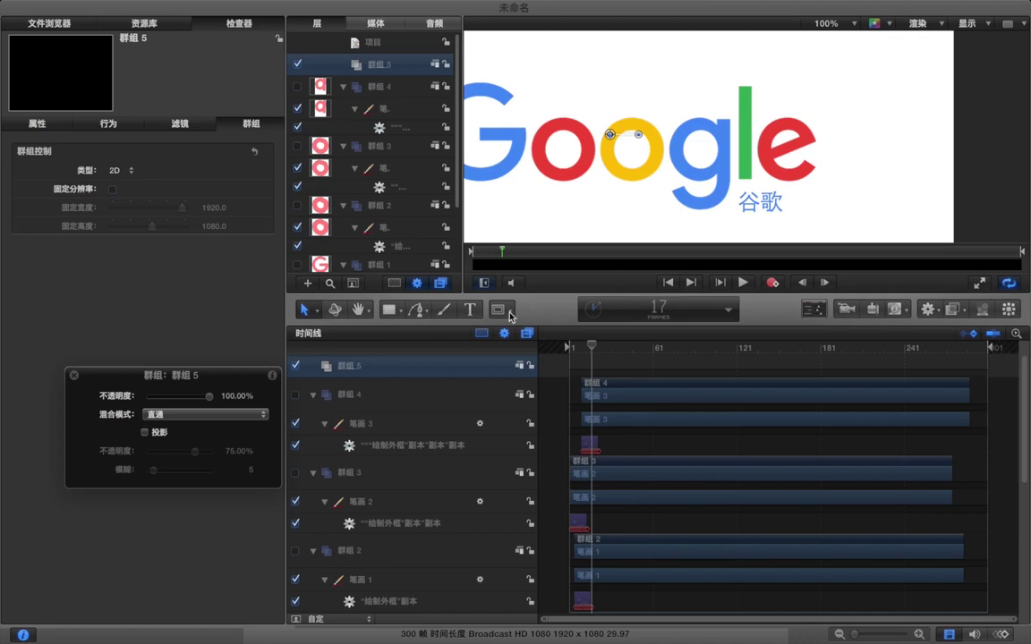
{"action": "left_click", "coordinate": [445, 310]}
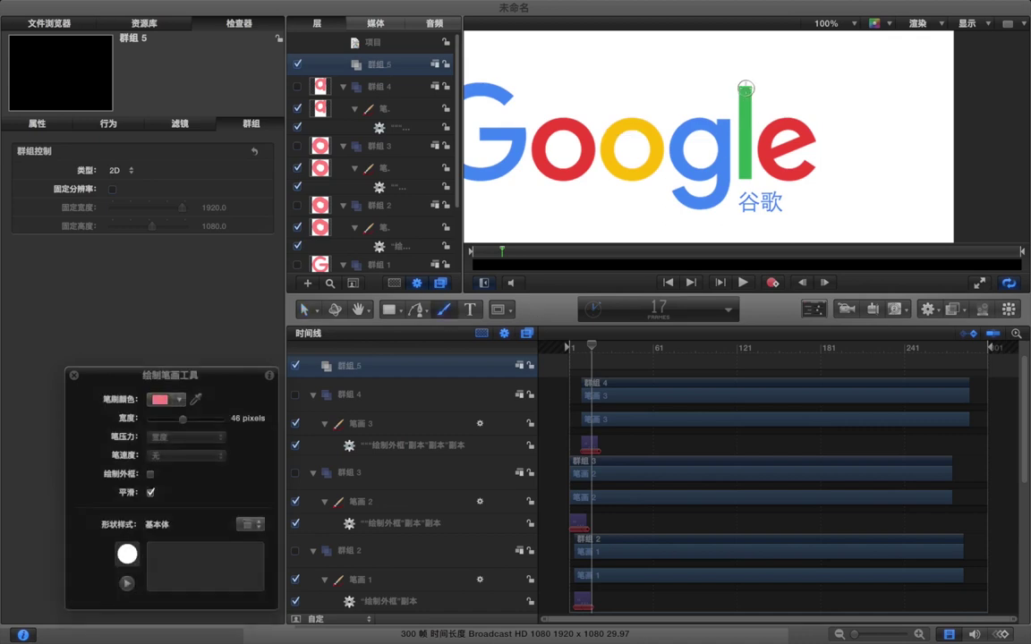
{"action": "left_click", "coordinate": [746, 89]}
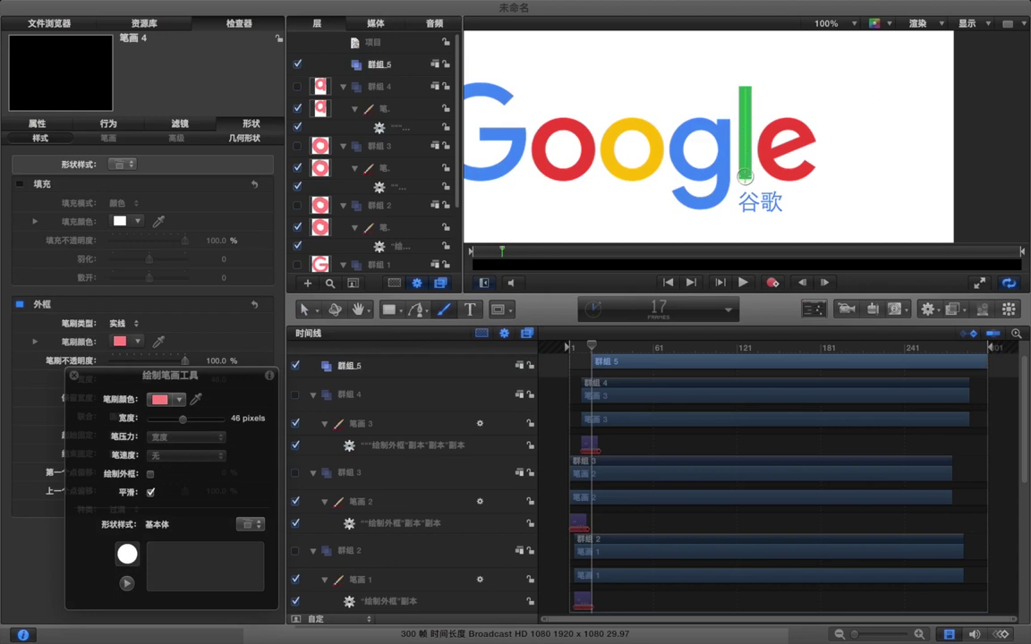
{"action": "left_click_drag", "start_coordinate": [746, 177], "coordinate": [745, 179]}
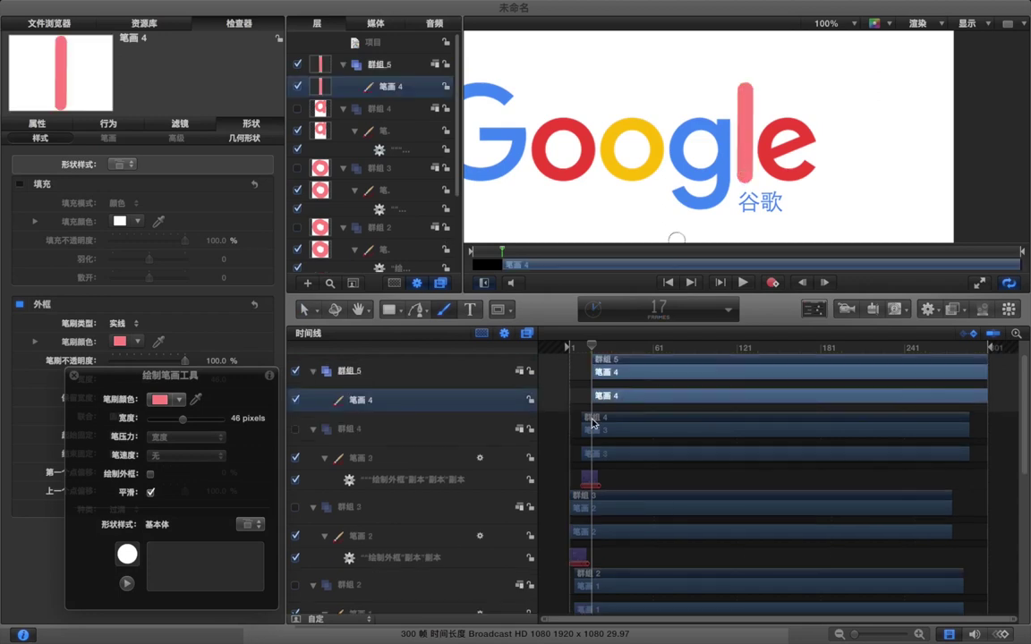
- Copy the 绘制外框 behavior from 笔画 3 onto 笔画 4 and move 群组 5 to start at about frame 3
{"action": "left_click_drag", "start_coordinate": [416, 482], "coordinate": [394, 399]}
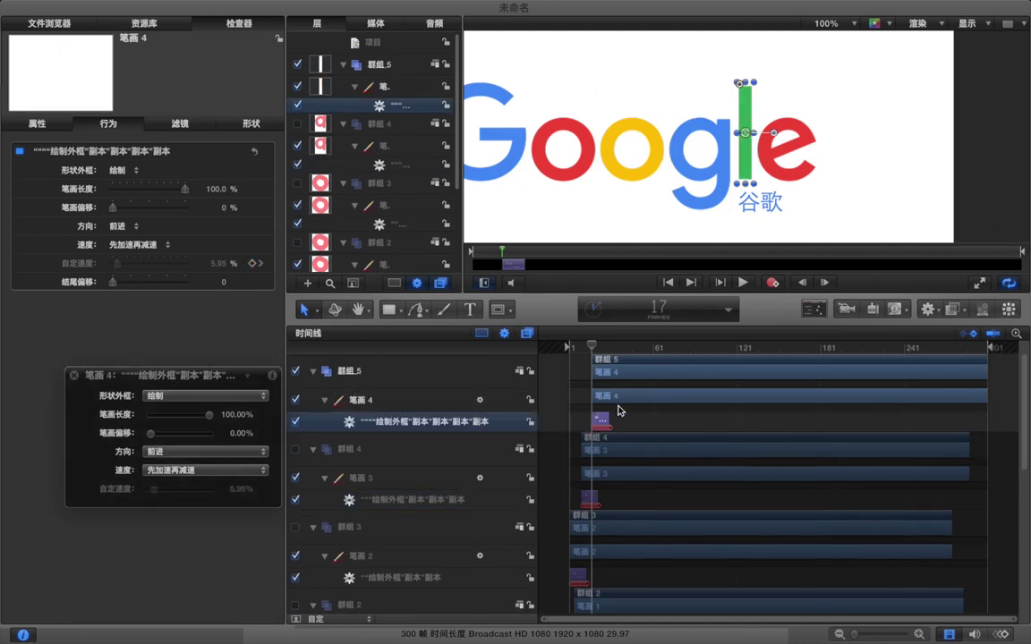
{"action": "left_click", "coordinate": [601, 348]}
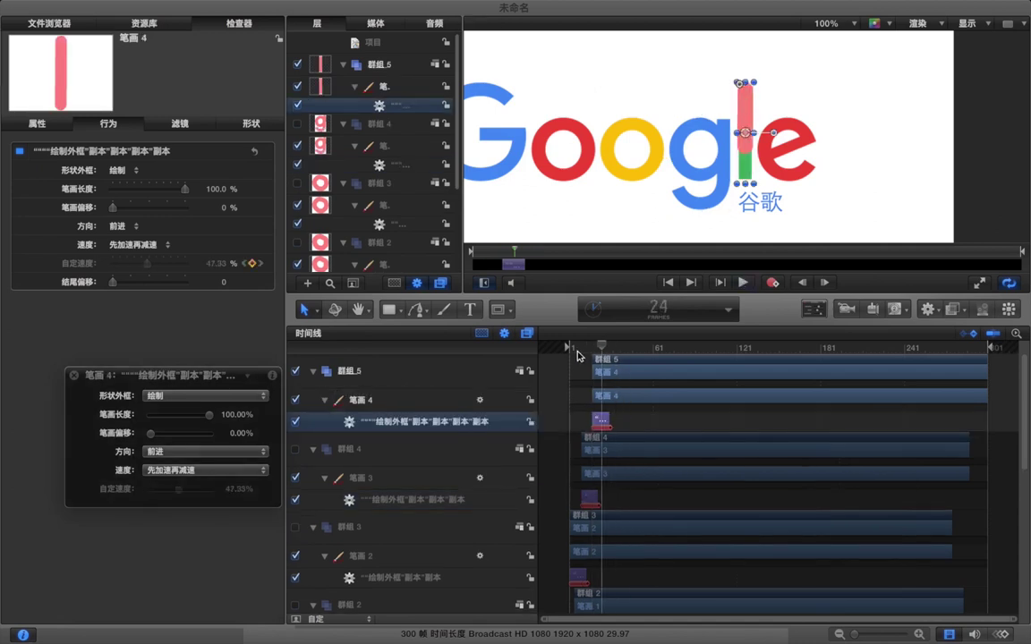
{"action": "left_click", "coordinate": [577, 349]}
{"action": "left_click_drag", "start_coordinate": [599, 362], "coordinate": [579, 363]}
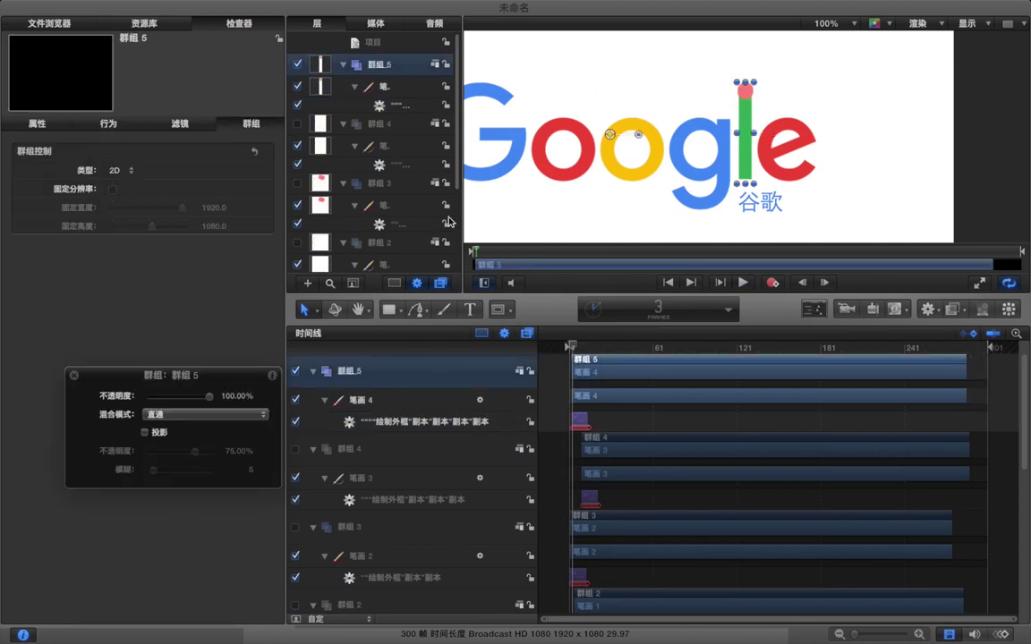
{"action": "scroll", "coordinate": [413, 496], "scroll_direction": "down", "scroll_amount": 5}
{"action": "left_click", "coordinate": [413, 498]}
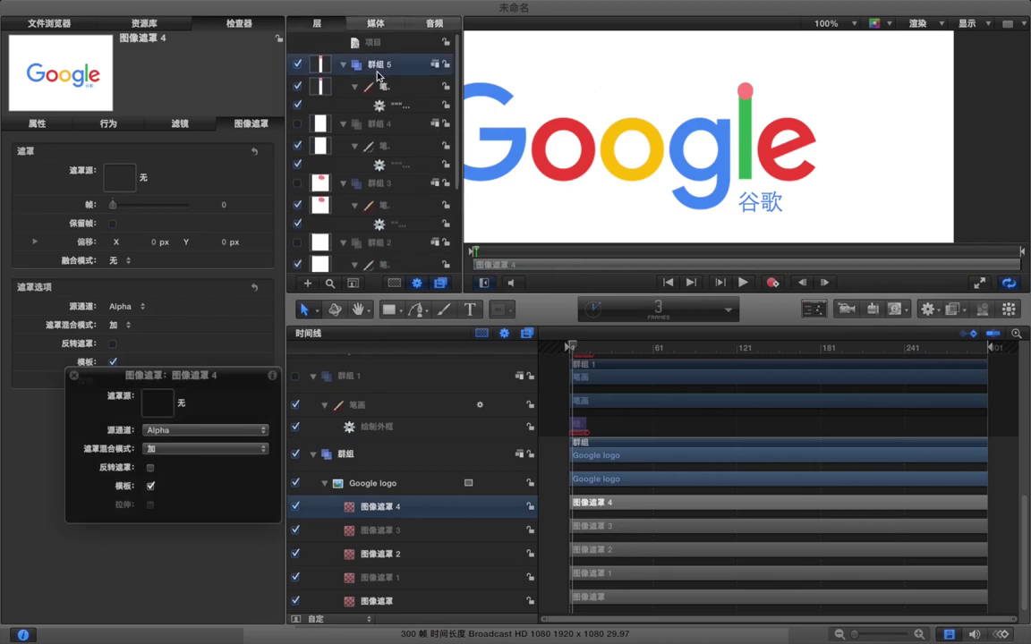
{"action": "left_click", "coordinate": [377, 66]}
{"action": "left_click_drag", "start_coordinate": [232, 146], "coordinate": [354, 67]}
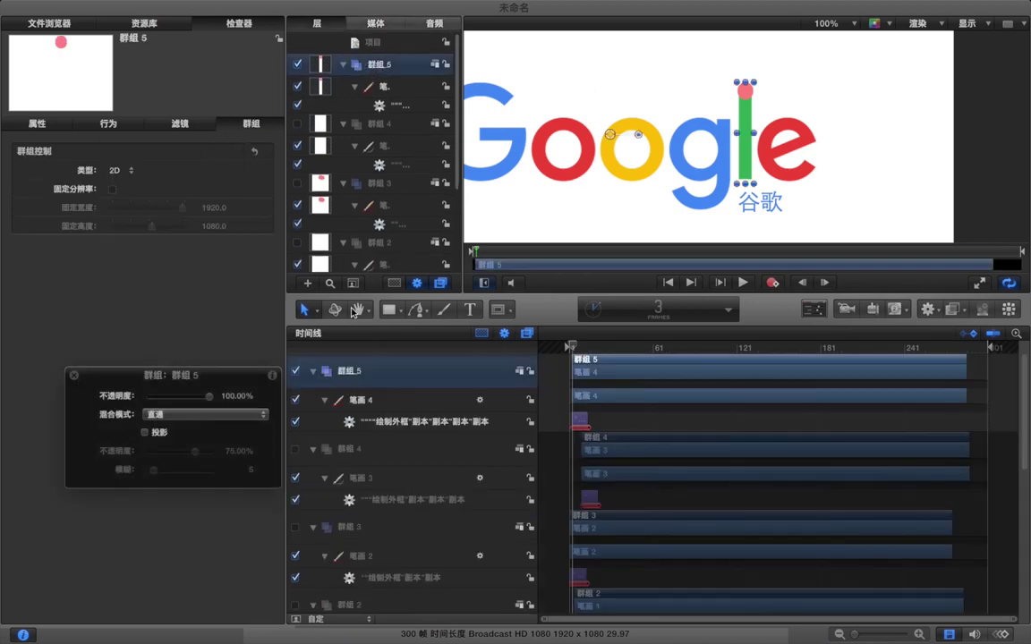
- Assign 群组 5 as the mask source of 图像遮罩 4 on the Google logo layer
{"action": "scroll", "coordinate": [368, 234], "scroll_direction": "down", "scroll_amount": 5}
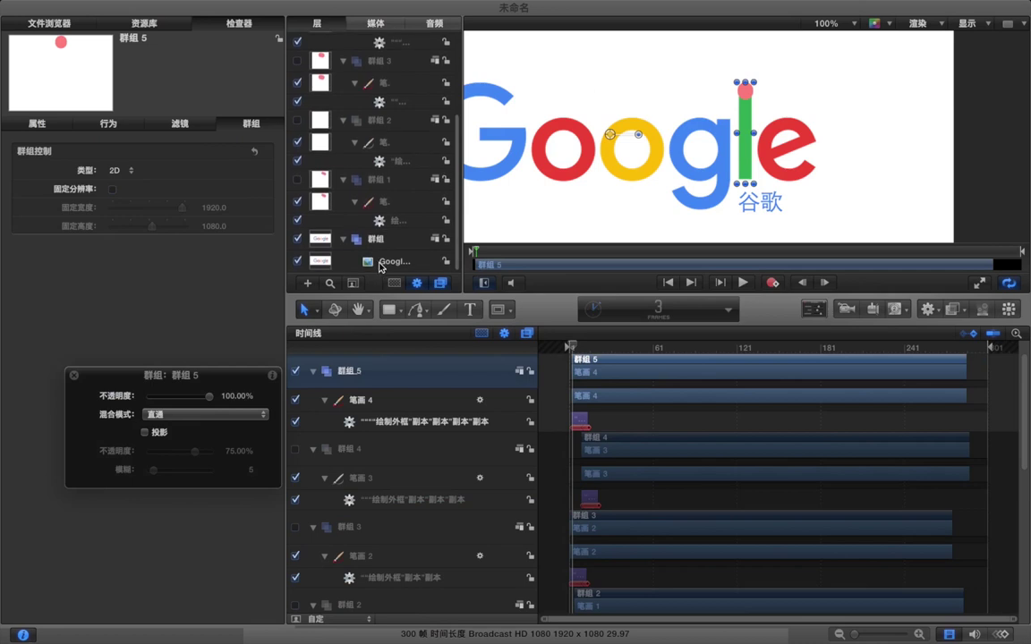
{"action": "scroll", "coordinate": [395, 501], "scroll_direction": "down", "scroll_amount": 10}
{"action": "left_click", "coordinate": [376, 512]}
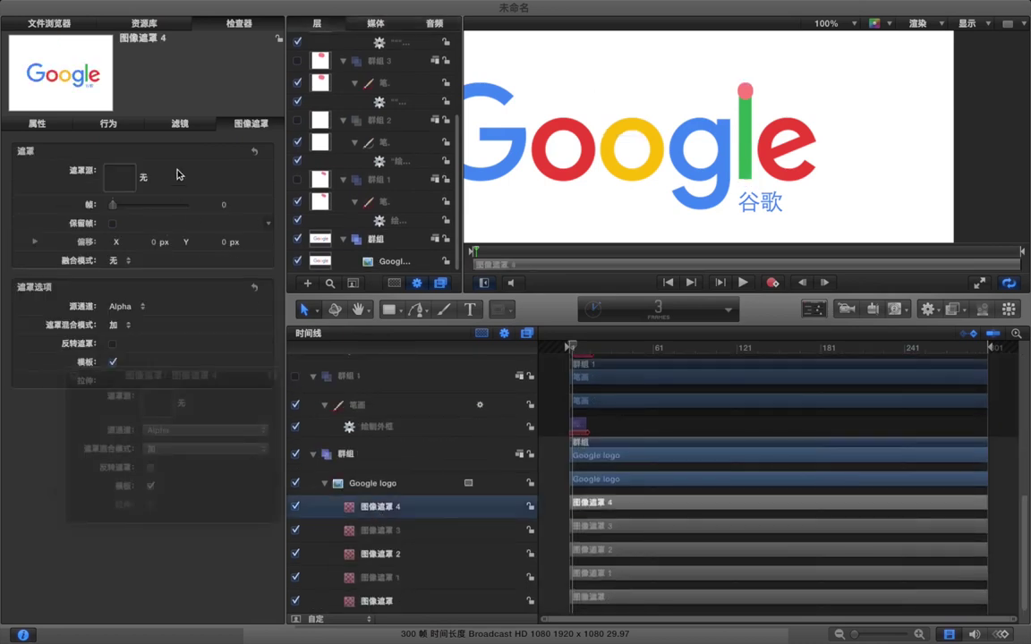
{"action": "scroll", "coordinate": [374, 74], "scroll_direction": "up", "scroll_amount": 10}
{"action": "left_click_drag", "start_coordinate": [375, 73], "coordinate": [130, 177]}
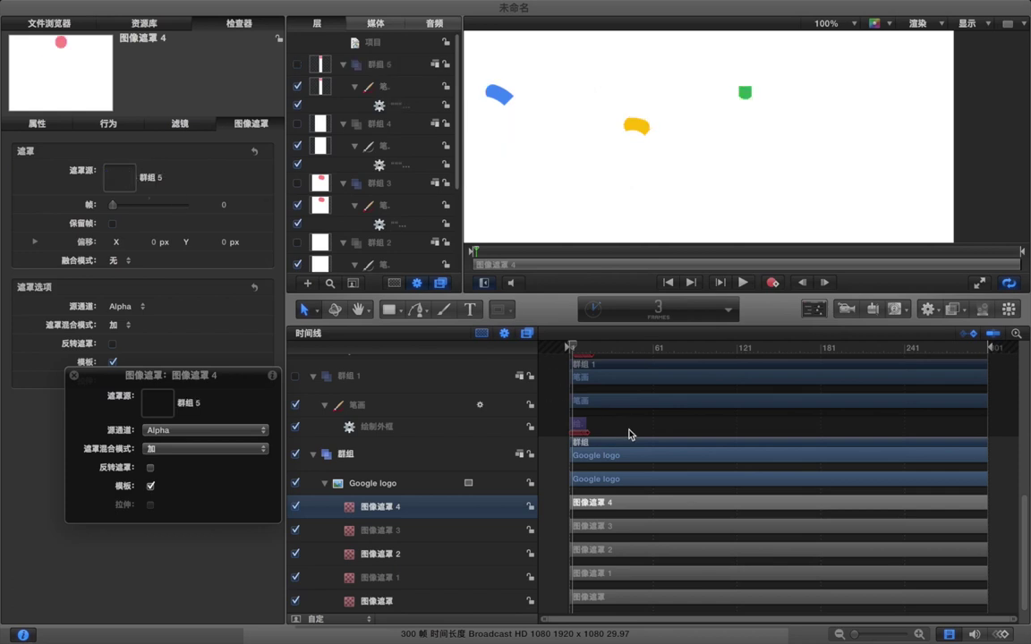
- Play the animation from the start and step back through frames to check the timing of the letters
{"action": "left_click", "coordinate": [629, 434]}
{"action": "key", "text": "space"}
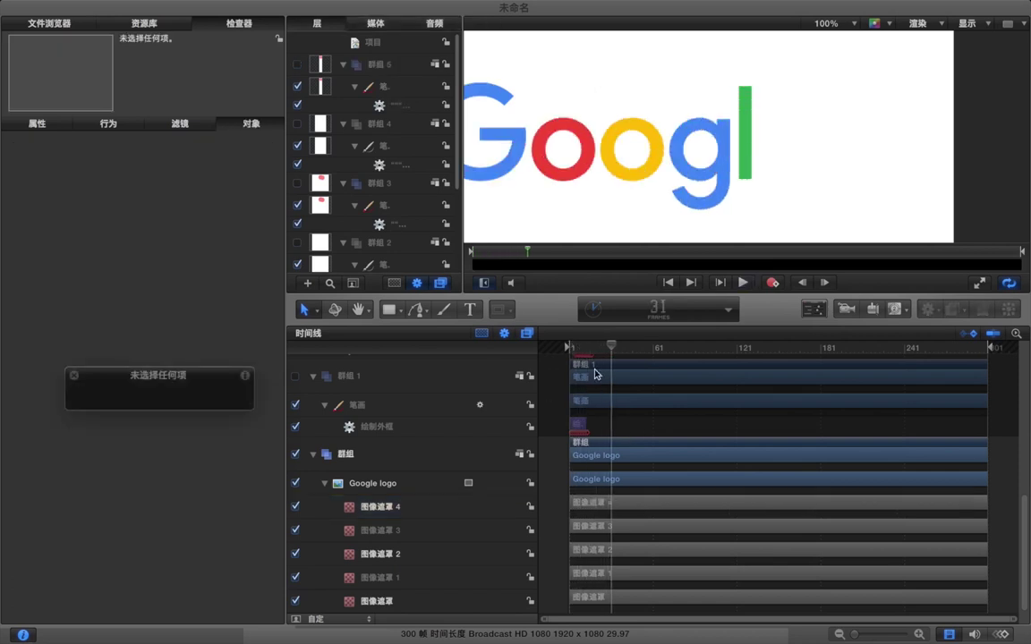
{"action": "left_click_drag", "start_coordinate": [611, 346], "coordinate": [518, 350]}
{"action": "key", "text": "space"}
{"action": "left_click_drag", "start_coordinate": [586, 349], "coordinate": [537, 357]}
{"action": "scroll", "coordinate": [619, 406], "scroll_direction": "up", "scroll_amount": 5}
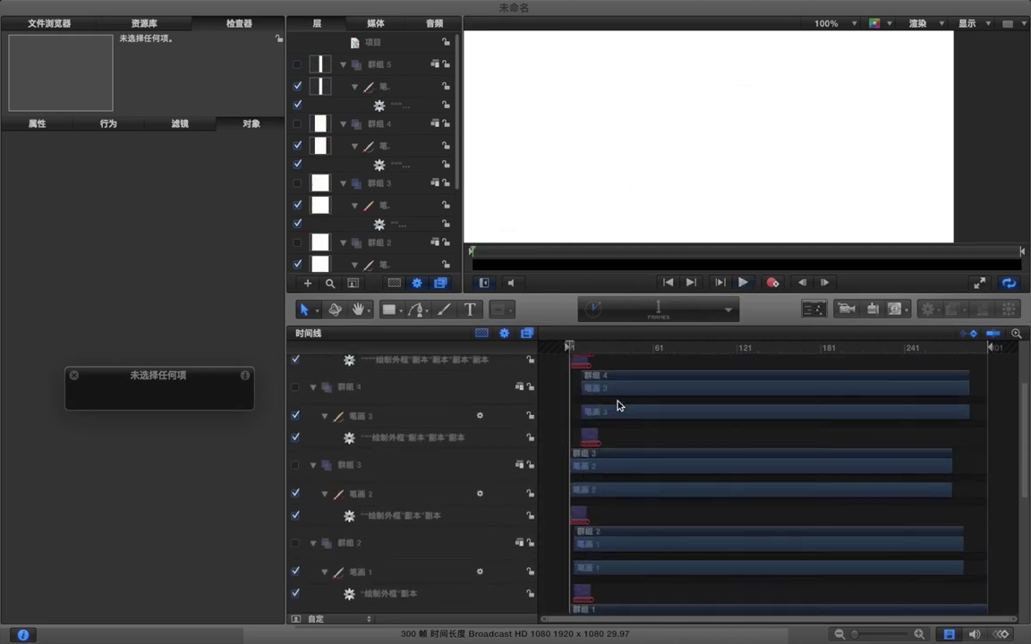
{"action": "key", "text": "space"}
{"action": "key", "text": "Left"}
{"action": "key", "text": "Left"}
{"action": "key", "text": "Left"}
{"action": "key", "text": "Left"}
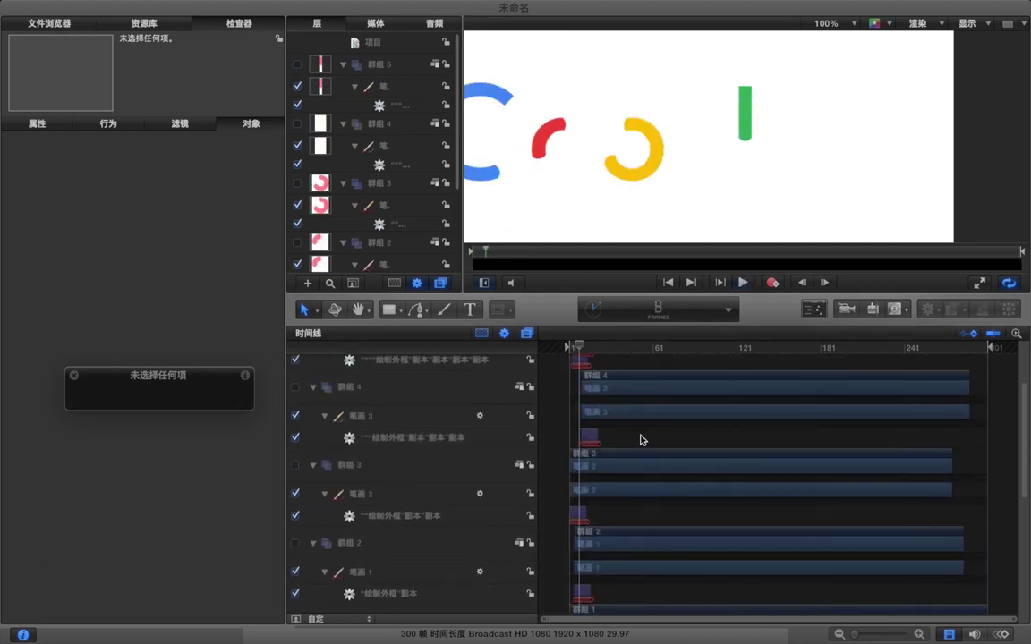
- Move 群组 4 about five frames earlier in the timeline and replay the animation from the start
{"action": "left_click_drag", "start_coordinate": [596, 380], "coordinate": [593, 379]}
{"action": "left_click", "coordinate": [604, 366]}
{"action": "key", "text": "space"}
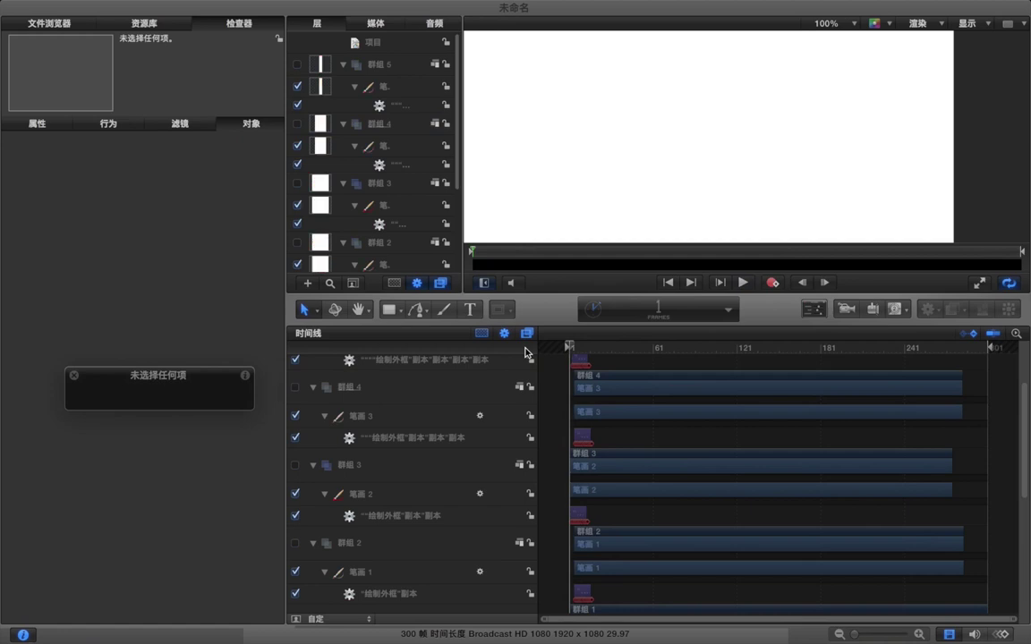
{"action": "key", "text": "space"}
- Add another image mask to the Google logo layer and create a new group above 群组 5
{"action": "scroll", "coordinate": [573, 357], "scroll_direction": "up", "scroll_amount": 2}
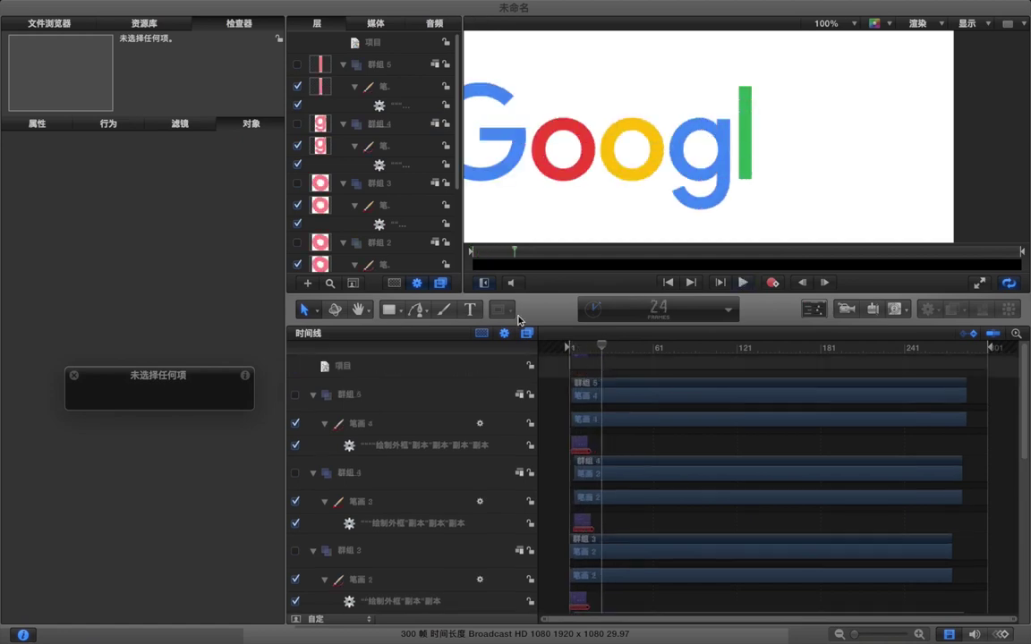
{"action": "scroll", "coordinate": [408, 256], "scroll_direction": "down", "scroll_amount": 5}
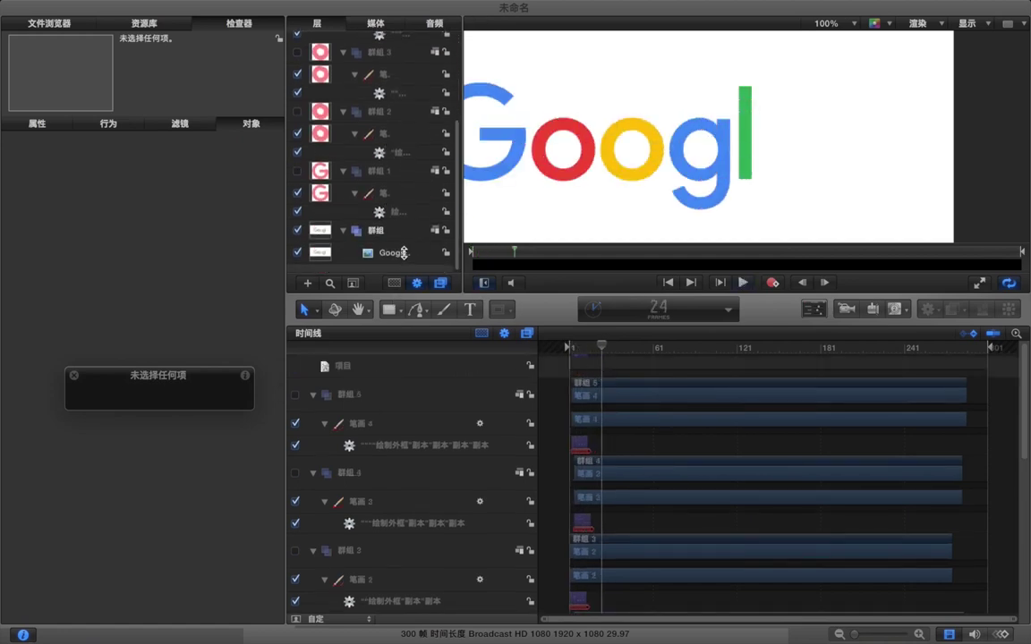
{"action": "left_click", "coordinate": [396, 262]}
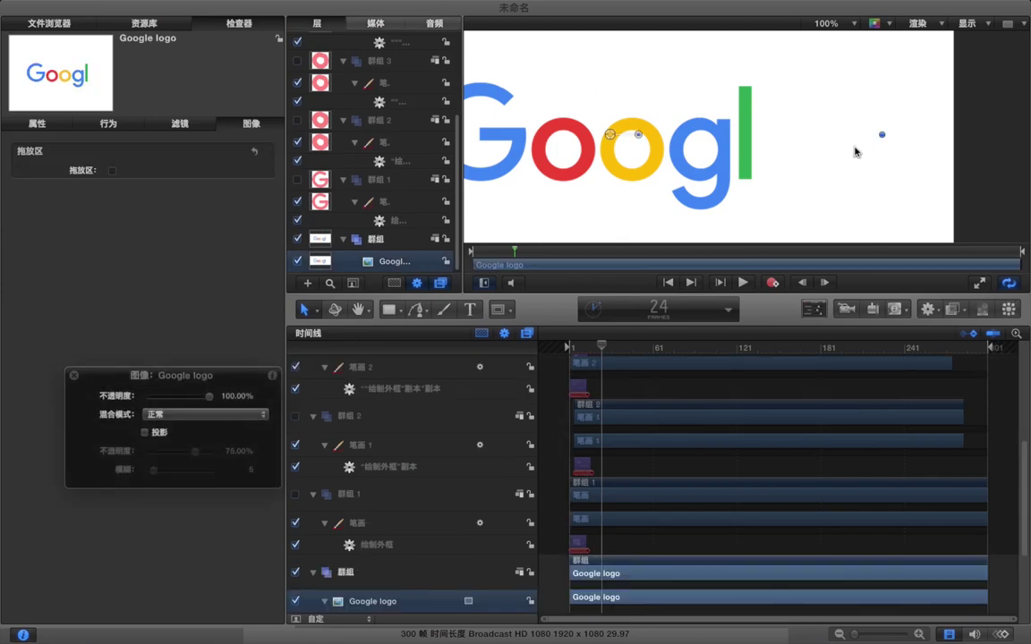
{"action": "right_click", "coordinate": [420, 267]}
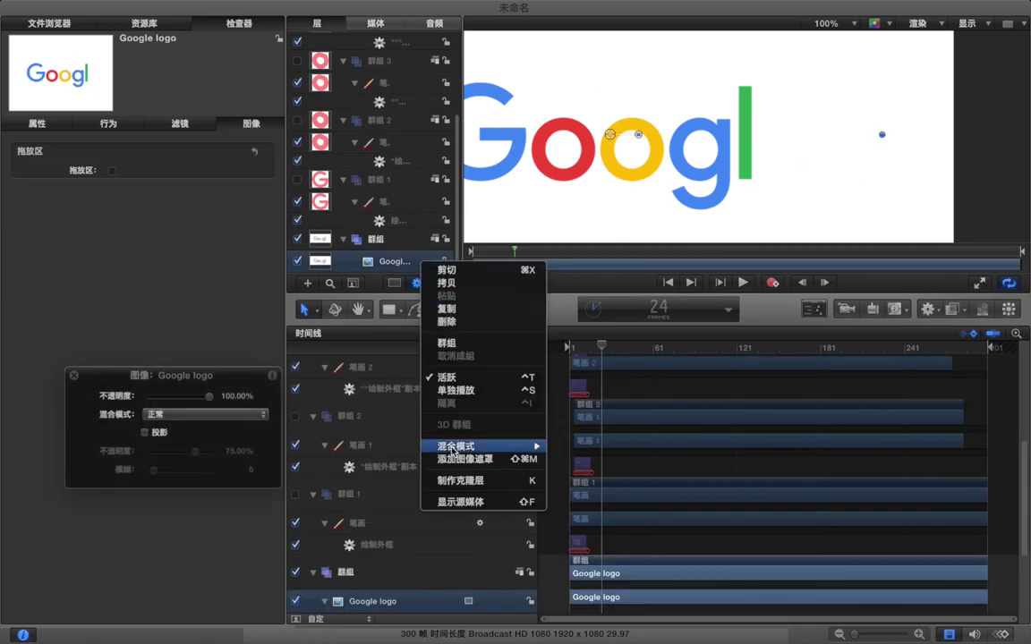
{"action": "left_click", "coordinate": [455, 461]}
{"action": "scroll", "coordinate": [380, 70], "scroll_direction": "up", "scroll_amount": 5}
{"action": "left_click", "coordinate": [378, 70]}
{"action": "left_click", "coordinate": [307, 283]}
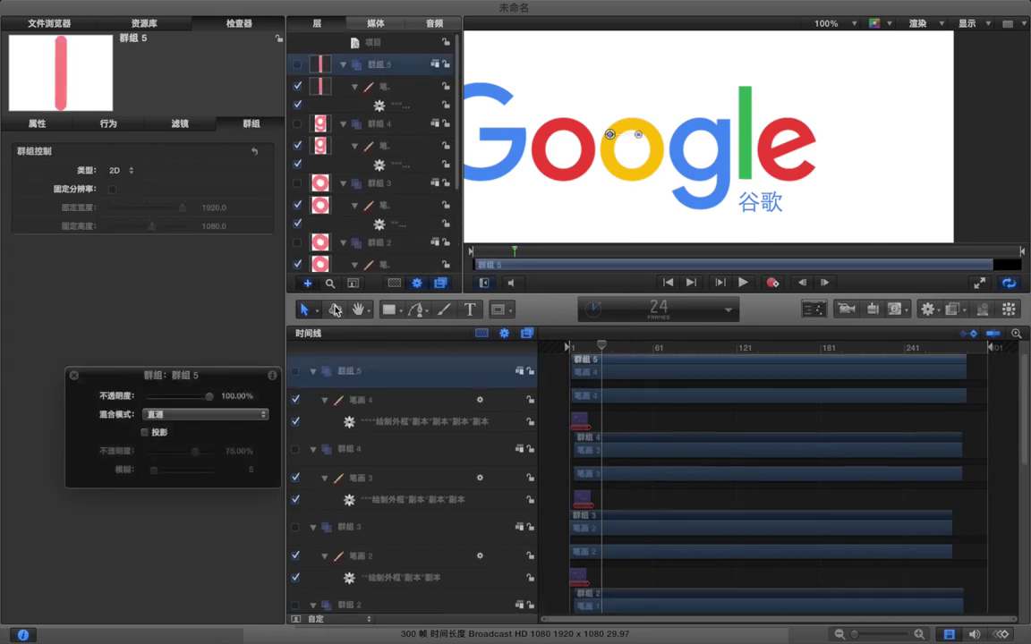
- Trace the logo's red letter e with one 46-pixel-wide paint stroke in the new group
{"action": "left_click", "coordinate": [444, 310]}
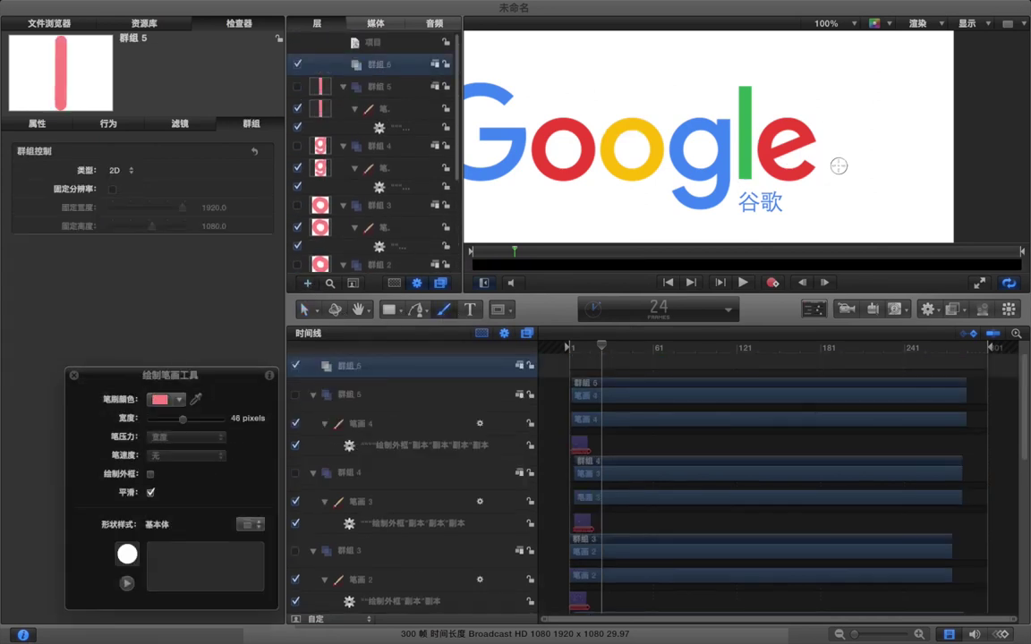
{"action": "key", "text": "super+="}
{"action": "mouse_move", "coordinate": [930, 195]}
{"action": "left_mouse_down"}
{"action": "mouse_move", "coordinate": [876, 216]}
{"action": "mouse_move", "coordinate": [853, 198]}
{"action": "left_mouse_up"}
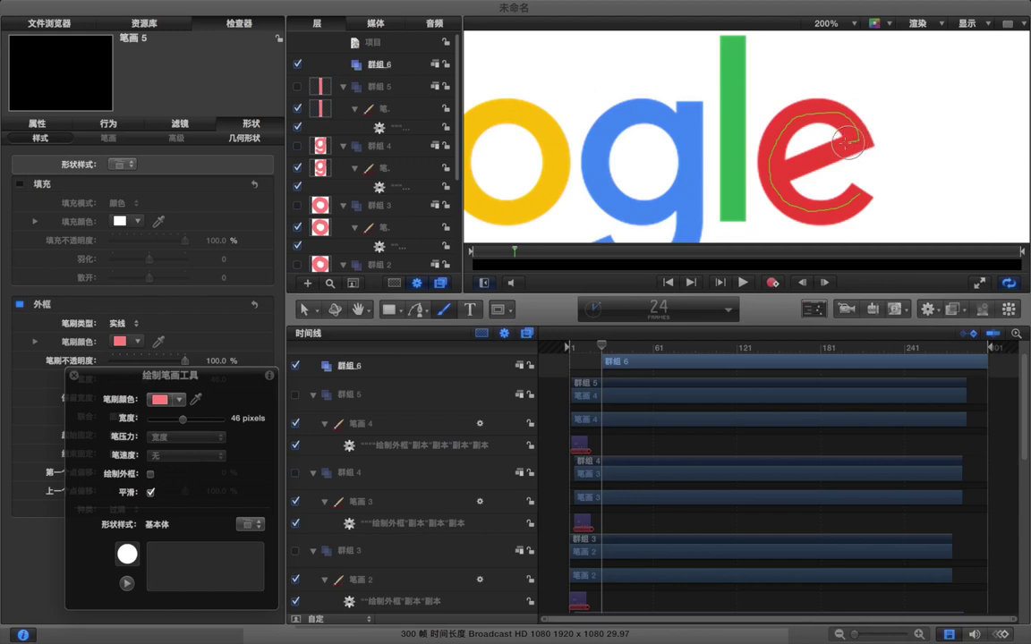
{"action": "left_click_drag", "start_coordinate": [787, 166], "coordinate": [784, 167]}
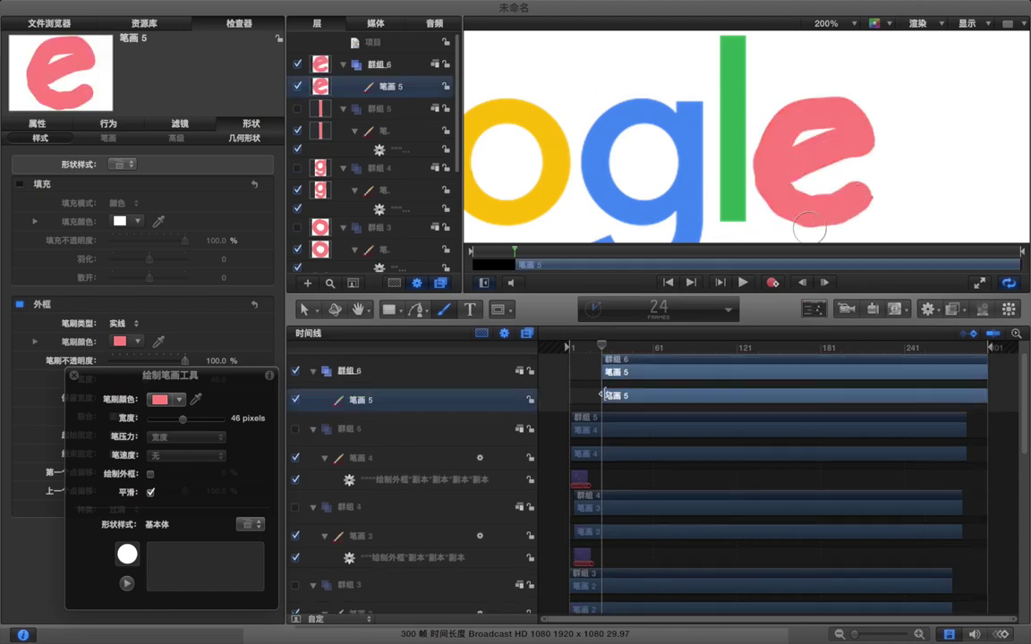
- Edit the control points of 笔画 5, adjusting the lower end and the crossbar to follow the letter e
{"action": "scroll", "coordinate": [499, 382], "scroll_direction": "up", "scroll_amount": 1}
{"action": "left_click", "coordinate": [304, 310]}
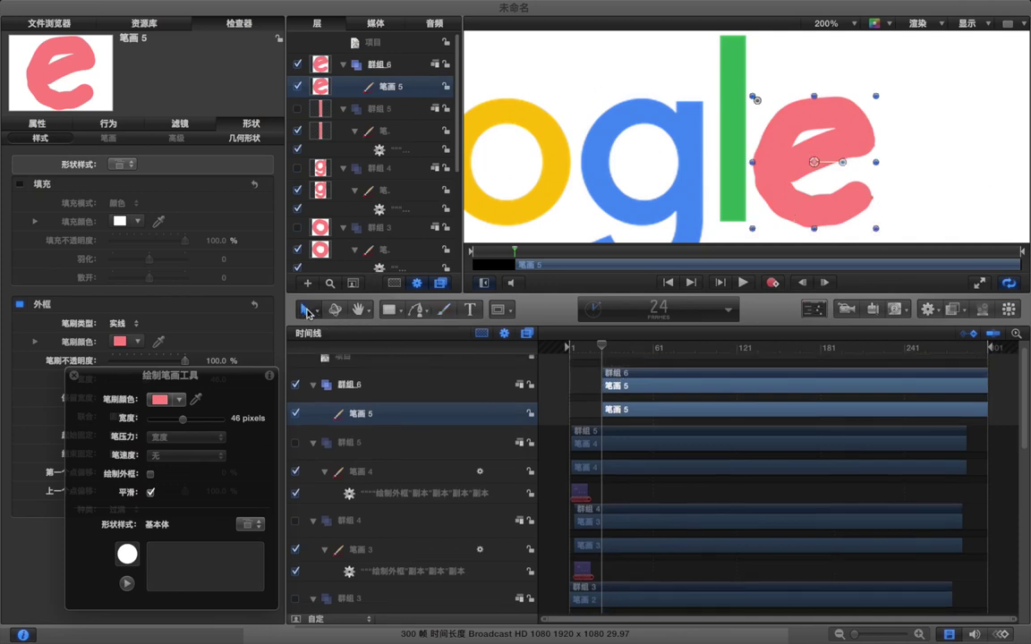
{"action": "left_click", "coordinate": [313, 309]}
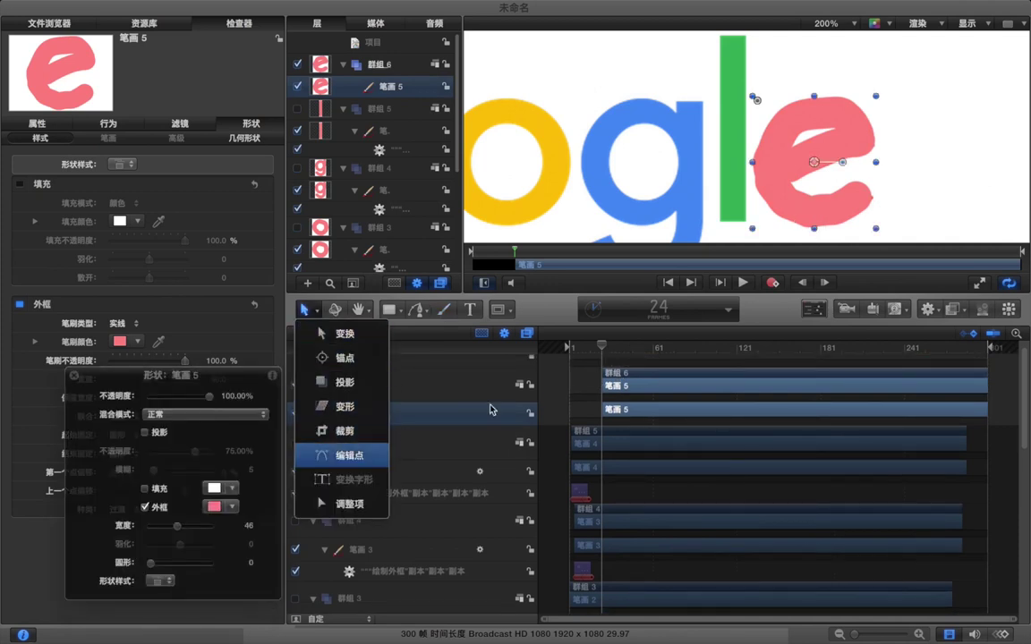
{"action": "left_click", "coordinate": [315, 454]}
{"action": "left_click_drag", "start_coordinate": [856, 204], "coordinate": [862, 194]}
{"action": "left_click_drag", "start_coordinate": [831, 146], "coordinate": [827, 153]}
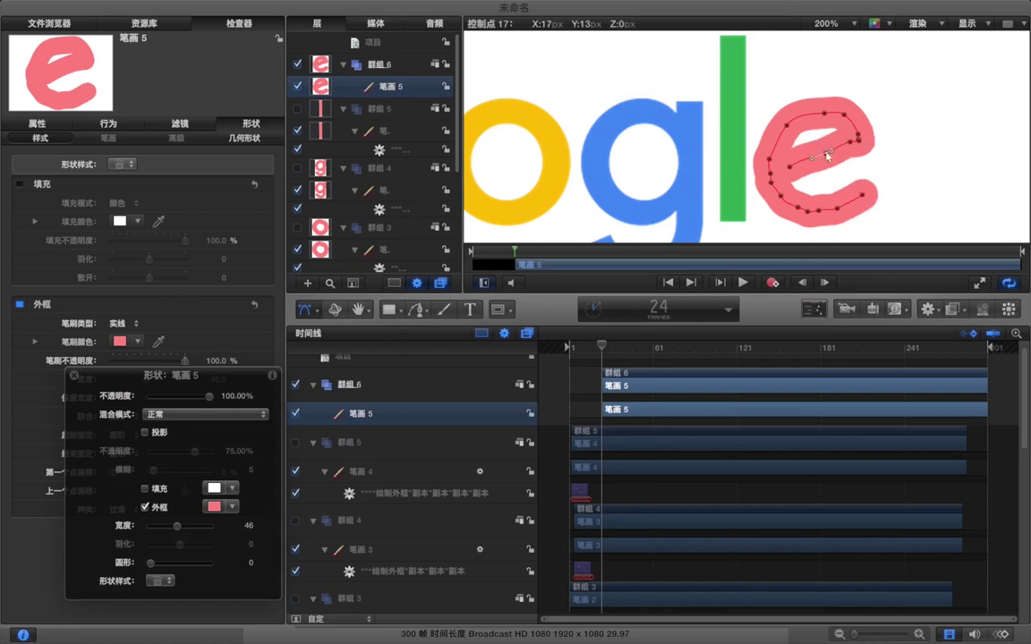
{"action": "left_click", "coordinate": [858, 141]}
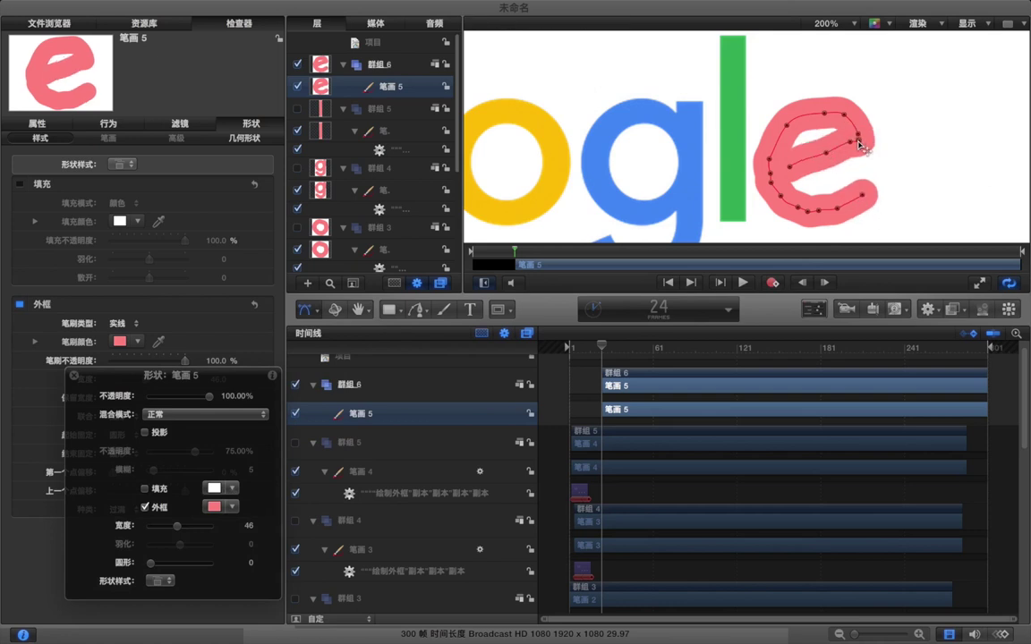
- Move 群组 6 to start at about frame 8 and copy the 绘制外框 behavior from 笔画 4 onto 笔画 5
{"action": "left_click_drag", "start_coordinate": [615, 371], "coordinate": [592, 374]}
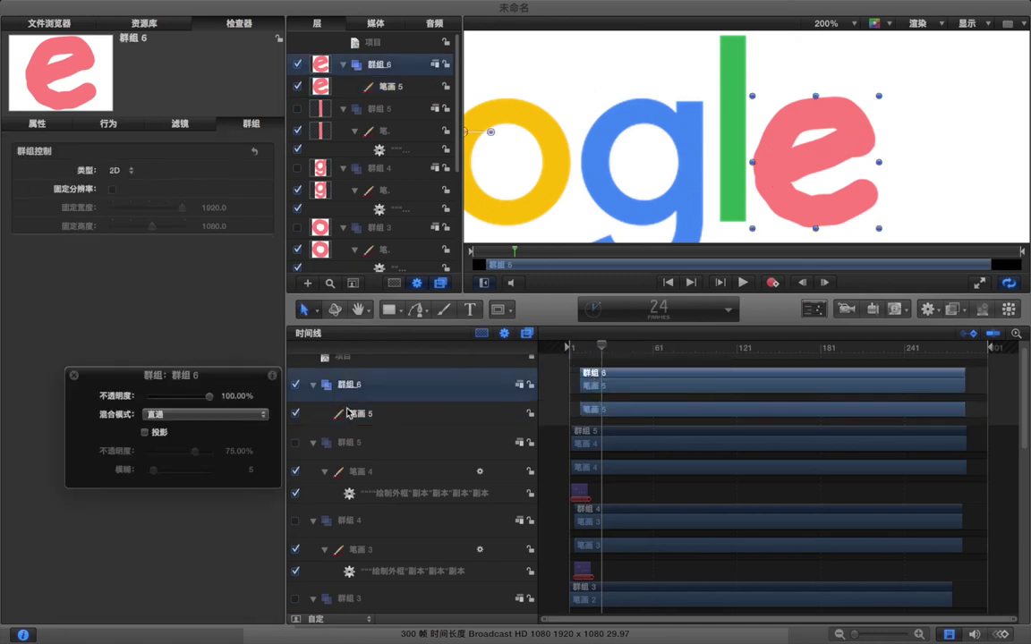
{"action": "left_click_drag", "start_coordinate": [362, 497], "coordinate": [363, 421]}
{"action": "left_click", "coordinate": [591, 349]}
{"action": "mouse_move", "coordinate": [591, 349]}
{"action": "left_mouse_down"}
{"action": "mouse_move", "coordinate": [566, 347]}
{"action": "mouse_move", "coordinate": [593, 350]}
{"action": "left_mouse_up"}
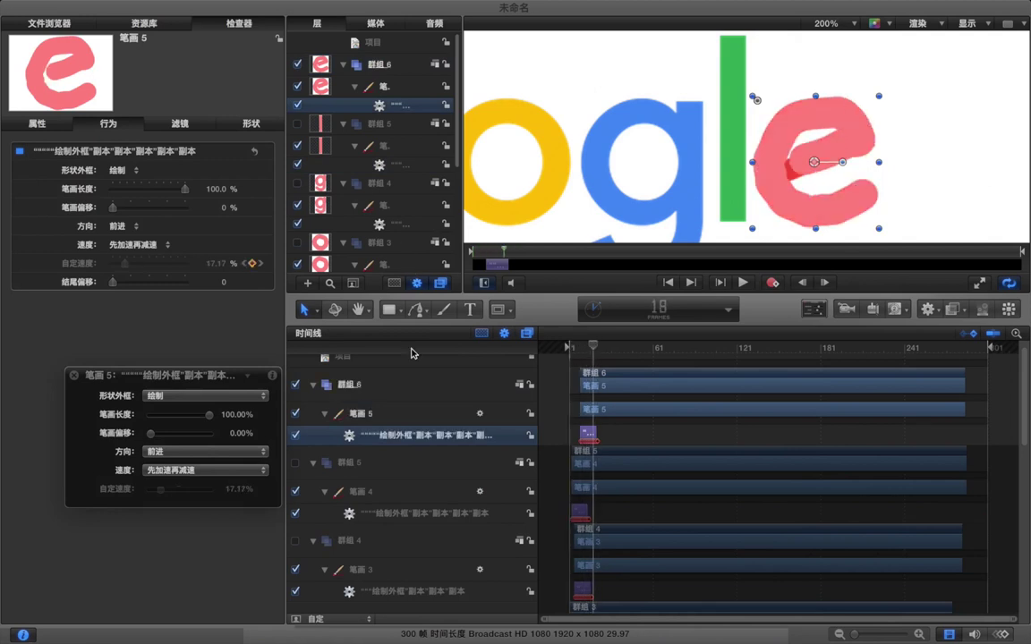
- Assign 群组 6 as the mask source of 图像遮罩 5 on the Google logo layer
{"action": "scroll", "coordinate": [456, 512], "scroll_direction": "down", "scroll_amount": 10}
{"action": "left_click", "coordinate": [424, 483]}
{"action": "scroll", "coordinate": [361, 71], "scroll_direction": "up", "scroll_amount": 5}
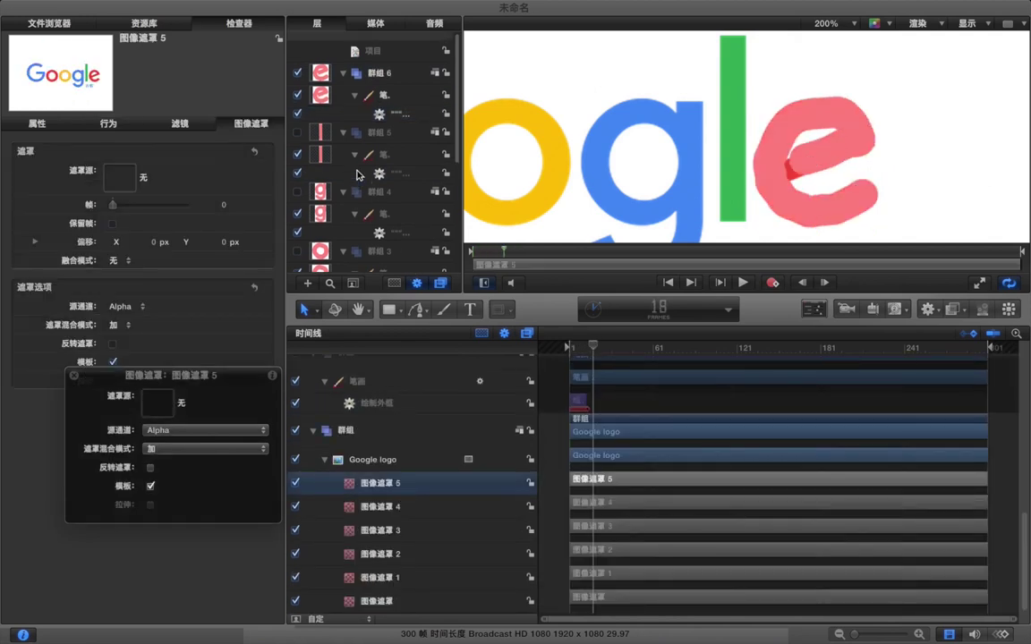
{"action": "left_click_drag", "start_coordinate": [362, 71], "coordinate": [125, 181]}
{"action": "left_click", "coordinate": [605, 399]}
- Fit the whole frame in the canvas and play the logo animation from the start
{"action": "left_click_drag", "start_coordinate": [591, 350], "coordinate": [519, 353]}
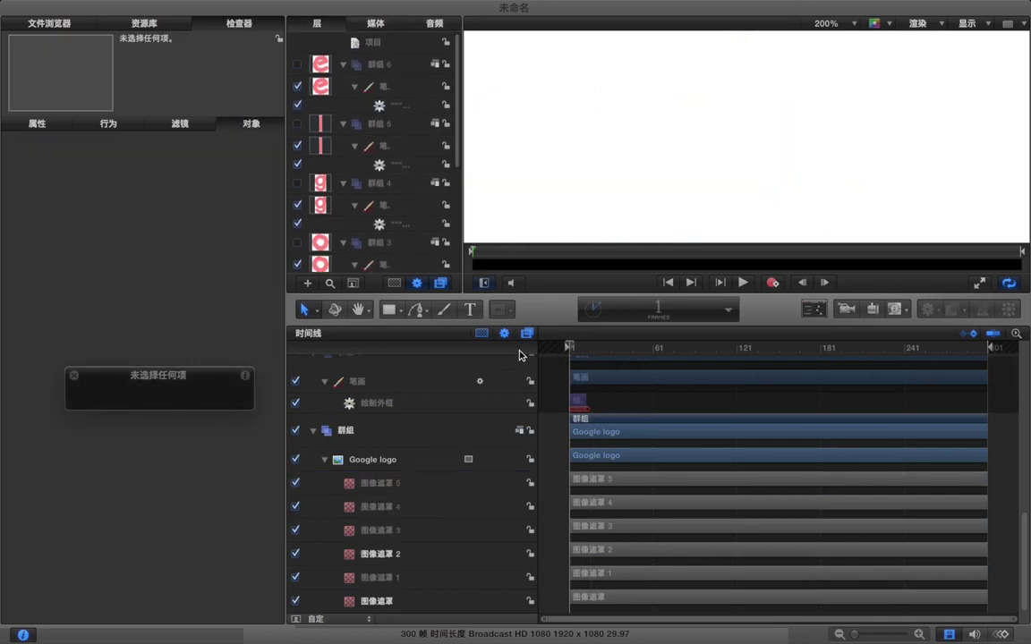
{"action": "left_click", "coordinate": [663, 199]}
{"action": "key", "text": "shift+z"}
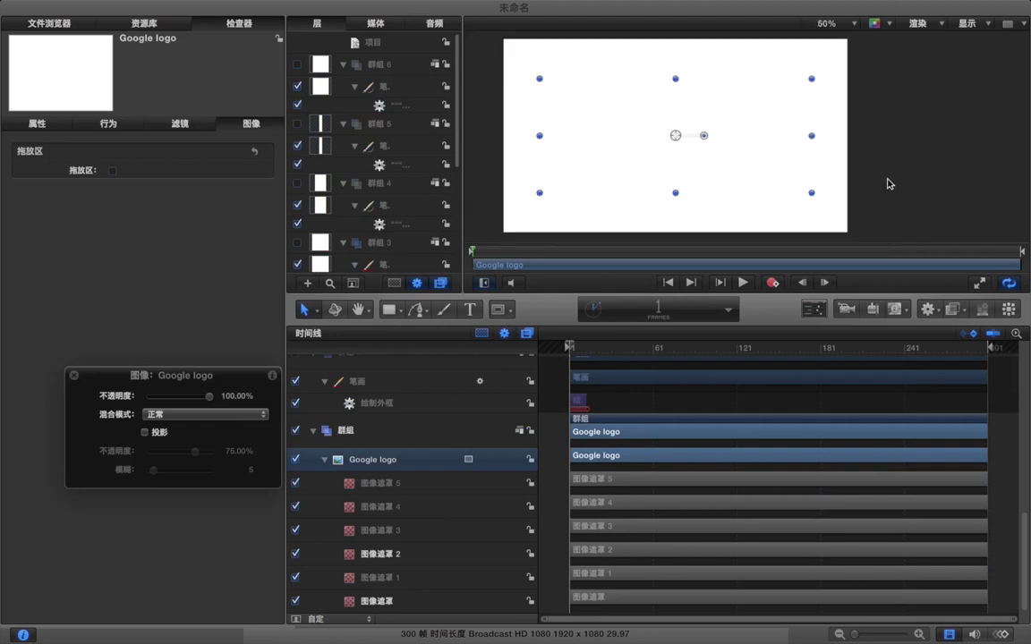
{"action": "left_click", "coordinate": [887, 185]}
{"action": "key", "text": "space"}
{"action": "key", "text": "space"}
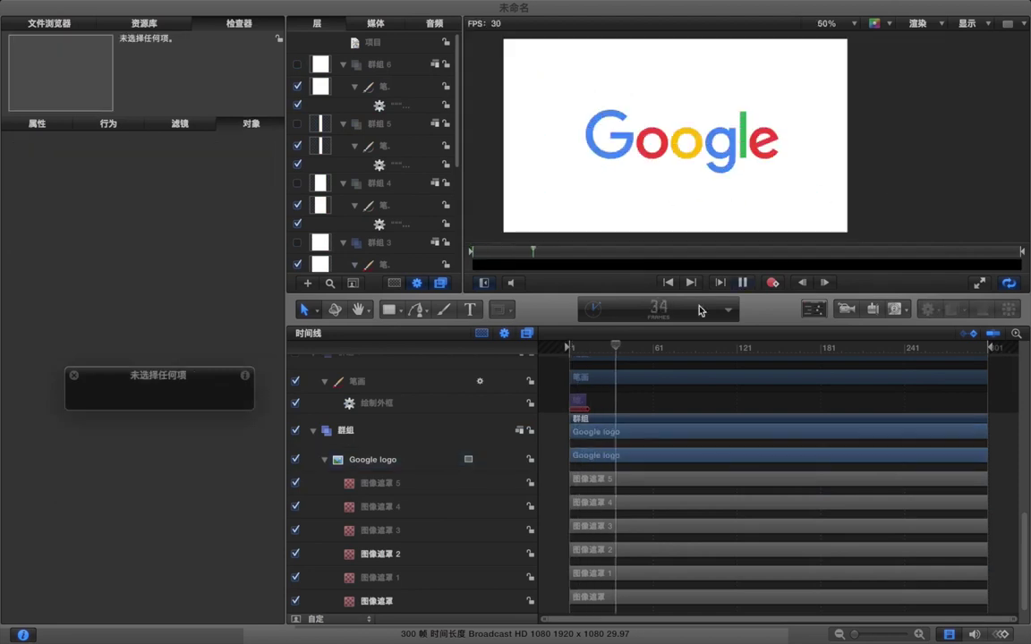
{"action": "scroll", "coordinate": [629, 400], "scroll_direction": "up", "scroll_amount": 5}
{"action": "scroll", "coordinate": [630, 401], "scroll_direction": "up", "scroll_amount": 4}
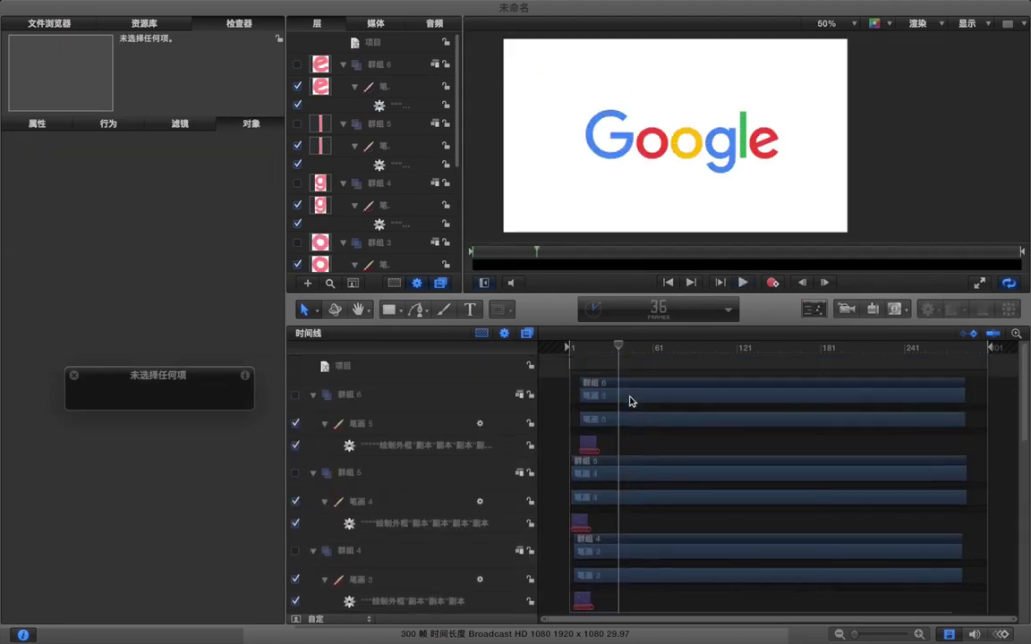
- Step back frame by frame through the beginning of the animation to check when the letter e appears
{"action": "mouse_move", "coordinate": [590, 350]}
{"action": "left_mouse_down"}
{"action": "mouse_move", "coordinate": [573, 348]}
{"action": "mouse_move", "coordinate": [598, 364]}
{"action": "left_mouse_up"}
{"action": "key", "text": "Left"}
{"action": "key", "text": "Left"}
{"action": "key", "text": "Left"}
{"action": "key", "text": "Left"}
{"action": "key", "text": "Left"}
{"action": "key", "text": "Left"}
{"action": "key", "text": "Left"}
{"action": "key", "text": "Left"}
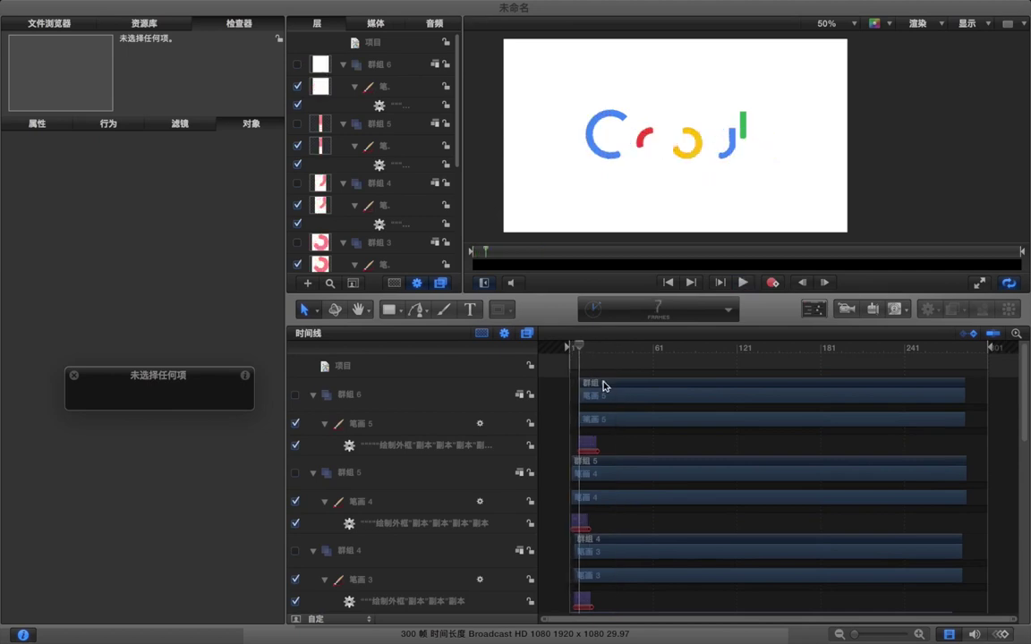
- Move 群组 6 about three frames earlier in the timeline and replay the animation
{"action": "left_click", "coordinate": [600, 385]}
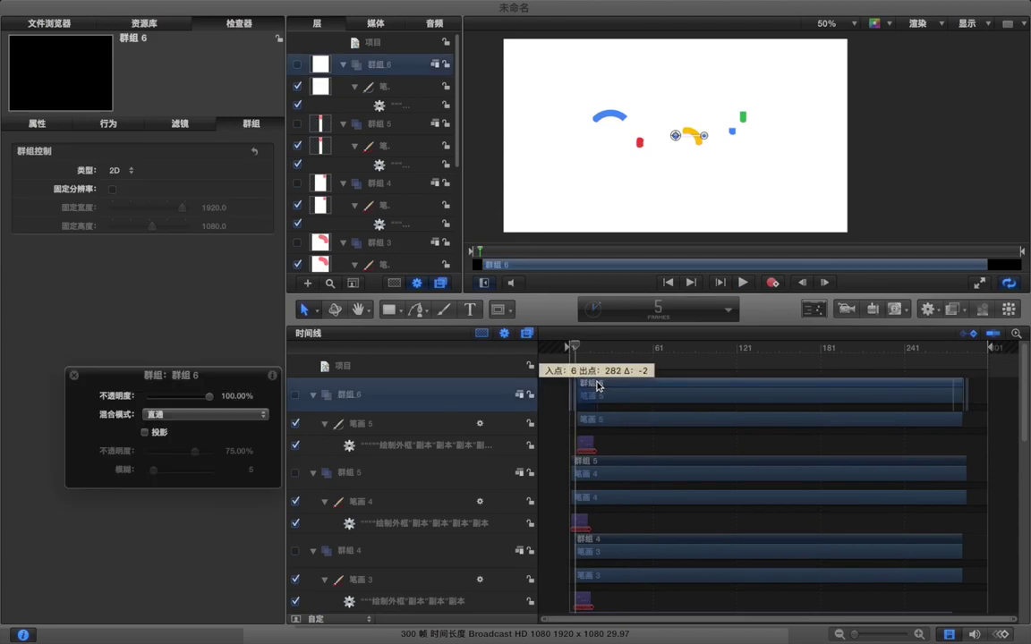
{"action": "left_click", "coordinate": [594, 372]}
{"action": "key", "text": "space"}
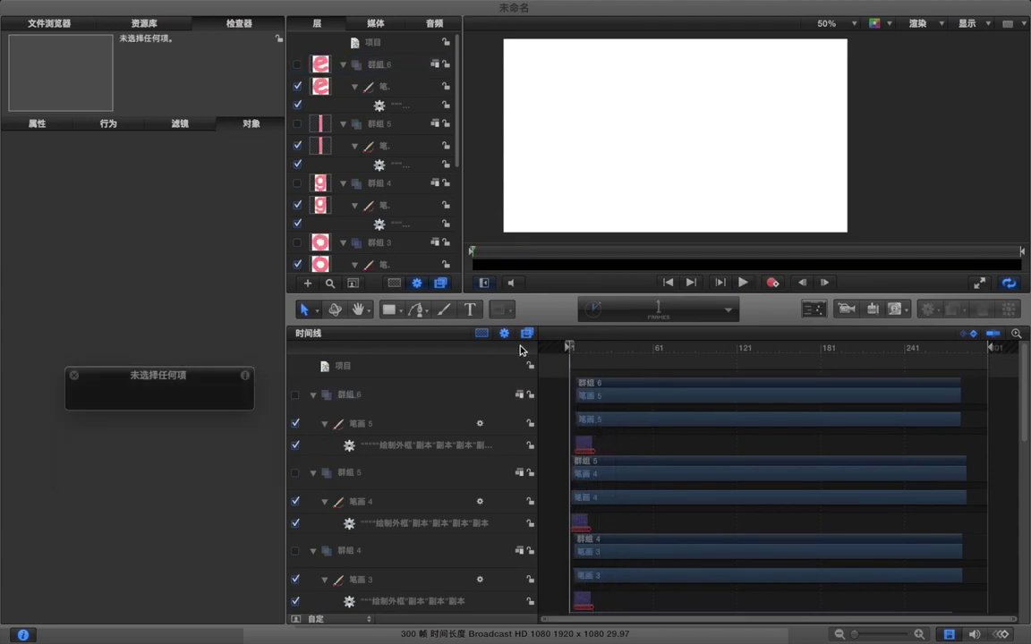
- End the play range at about frame 29 and preview the looping animation in an enlarged, fitted canvas with the HUD closed
{"action": "mouse_move", "coordinate": [614, 348]}
{"action": "left_mouse_down"}
{"action": "mouse_move", "coordinate": [543, 351]}
{"action": "mouse_move", "coordinate": [606, 354]}
{"action": "left_mouse_up"}
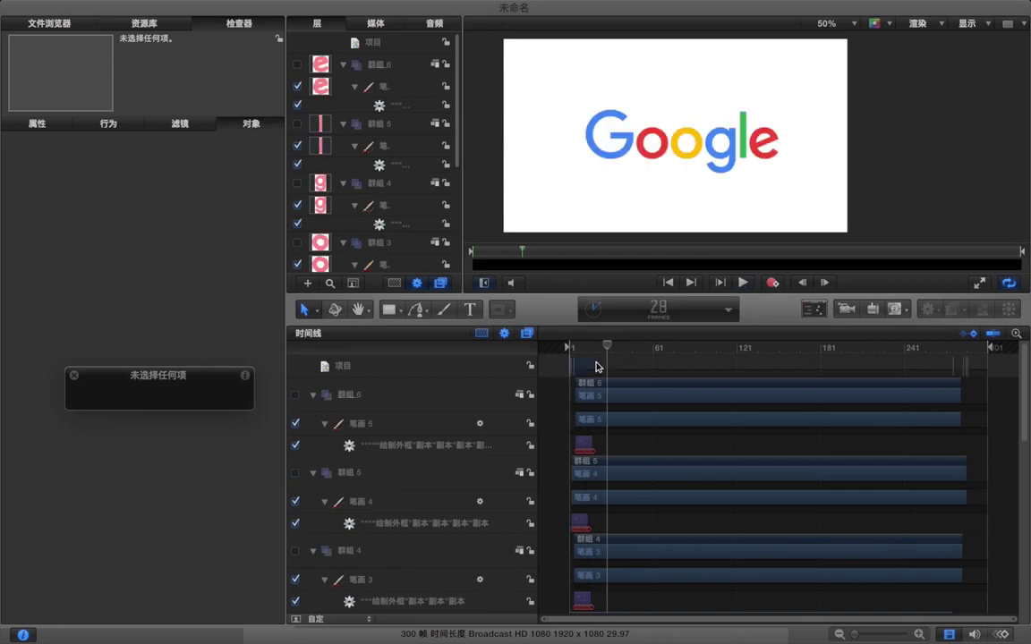
{"action": "key", "text": "space"}
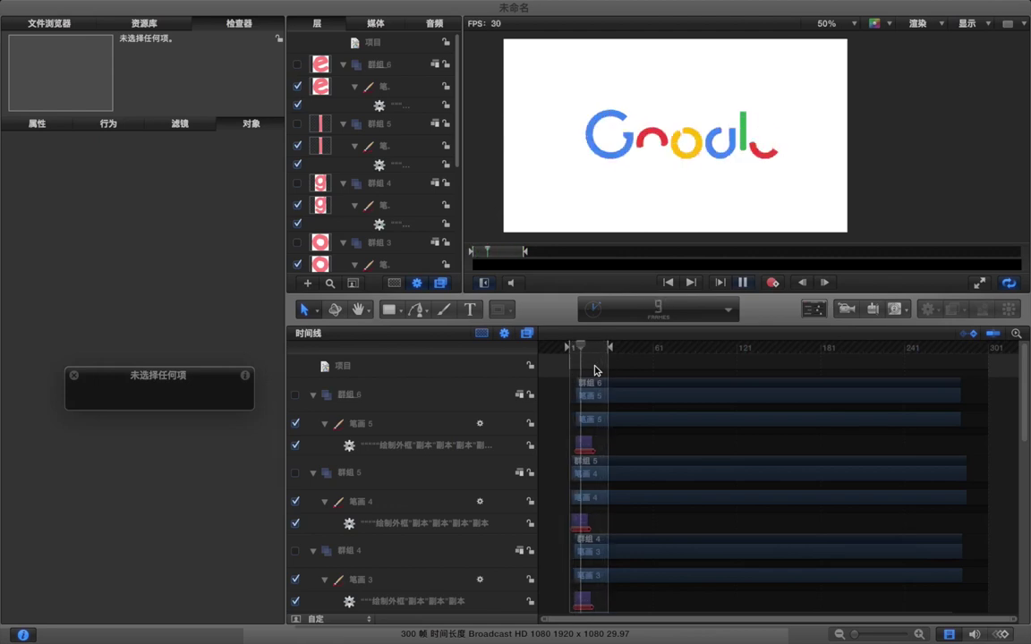
{"action": "left_click", "coordinate": [979, 283]}
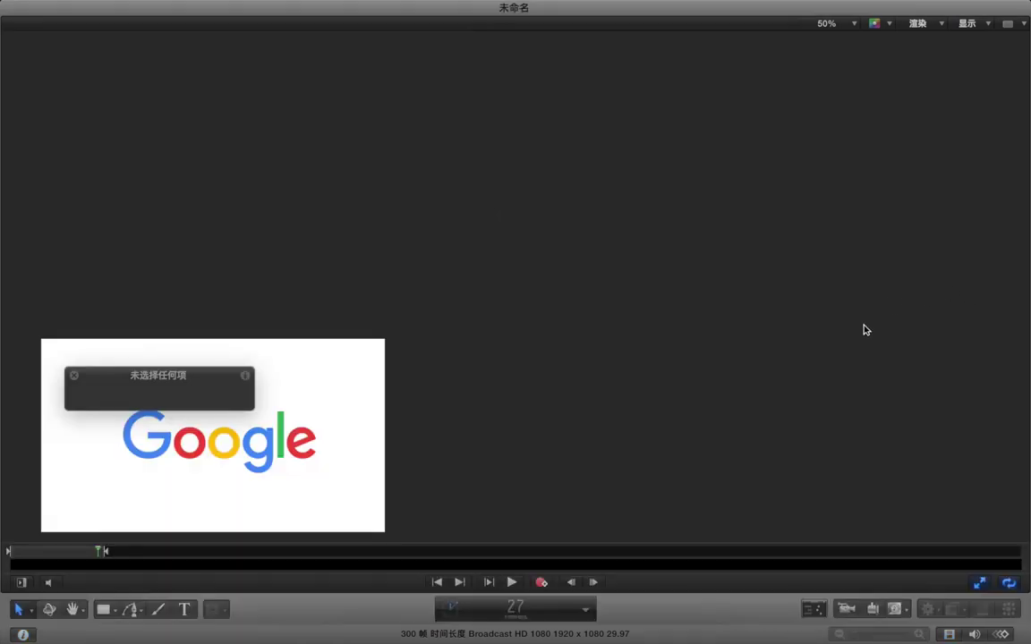
{"action": "key", "text": "shift+z"}
{"action": "left_click", "coordinate": [72, 379]}
{"action": "key", "text": "space"}
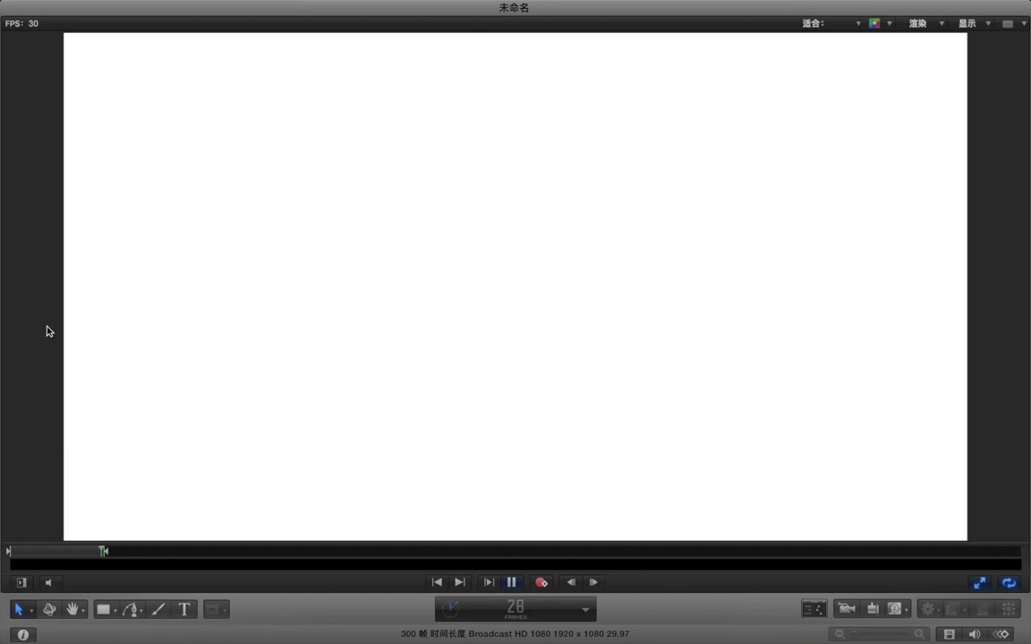
{"action": "left_click", "coordinate": [981, 583]}
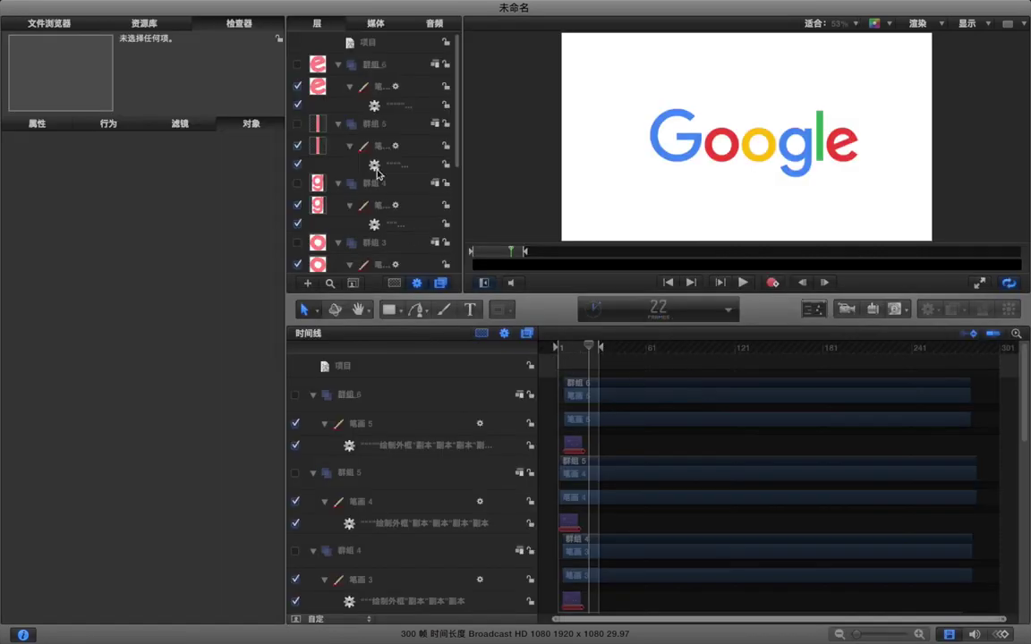
- Create a new group above 群组 6 and add another image mask to the Google logo layer
{"action": "left_click", "coordinate": [377, 67]}
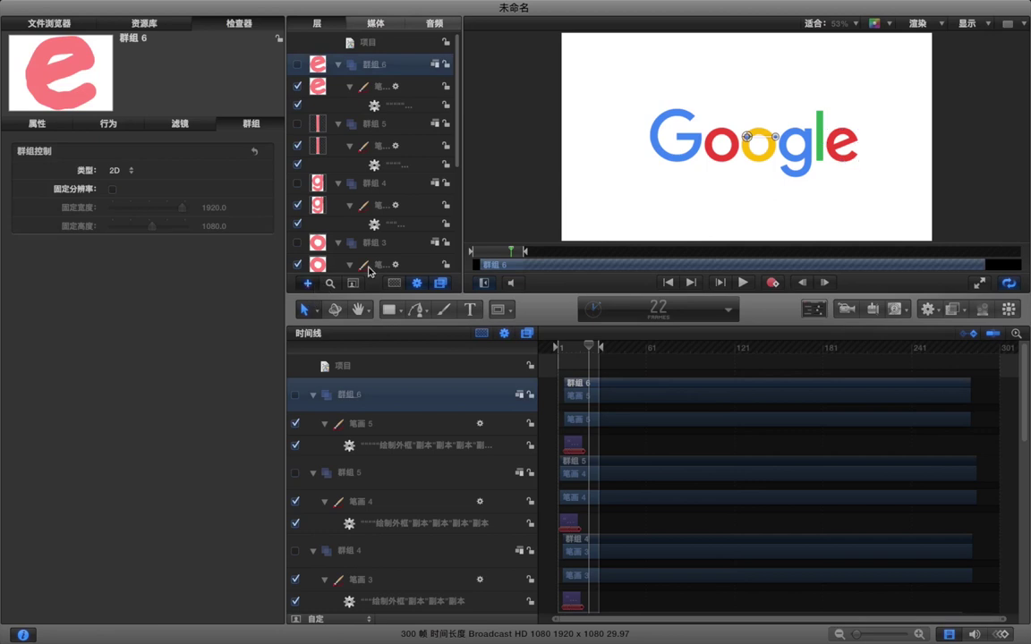
{"action": "key", "text": "super+shift+n"}
{"action": "scroll", "coordinate": [376, 250], "scroll_direction": "down", "scroll_amount": 5}
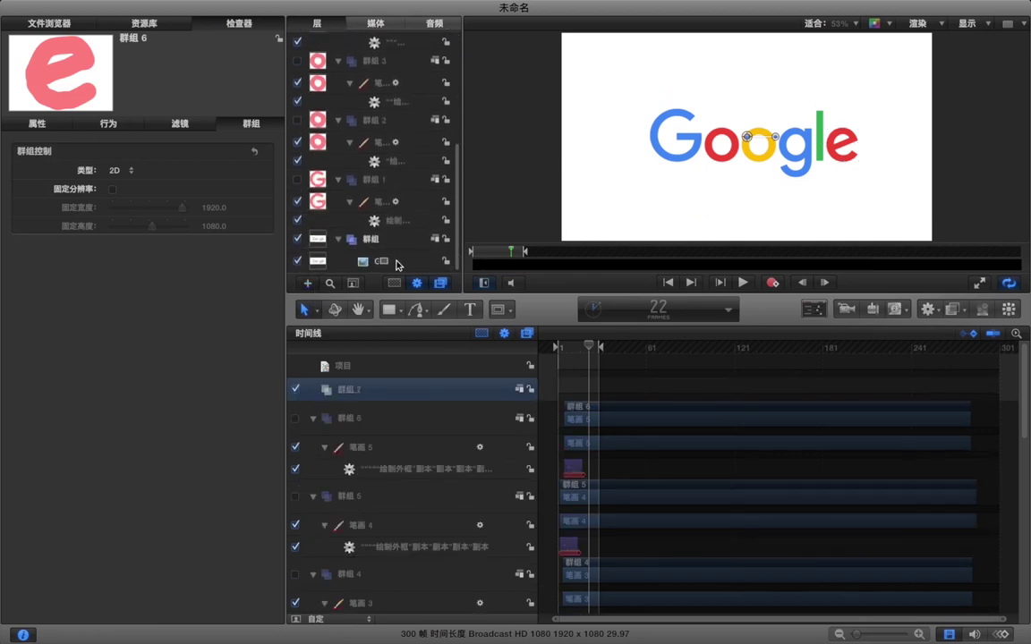
{"action": "right_click", "coordinate": [396, 265]}
{"action": "left_click", "coordinate": [411, 413]}
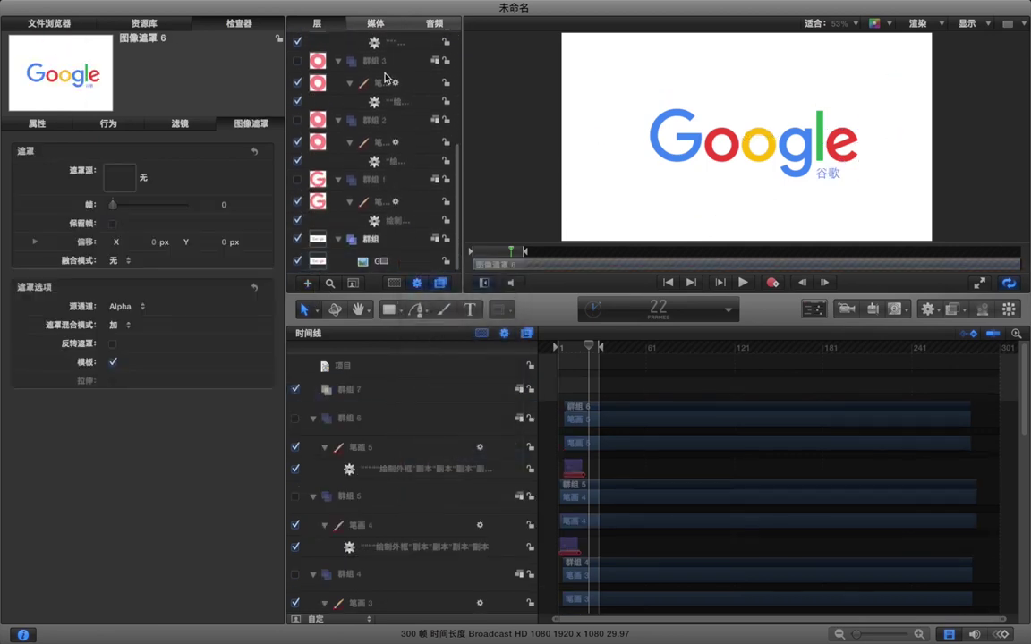
- Paint a dense zigzag stroke 15 pixels wide over the 谷歌 characters in 群组 7
{"action": "scroll", "coordinate": [385, 78], "scroll_direction": "up", "scroll_amount": 5}
{"action": "left_click", "coordinate": [379, 70]}
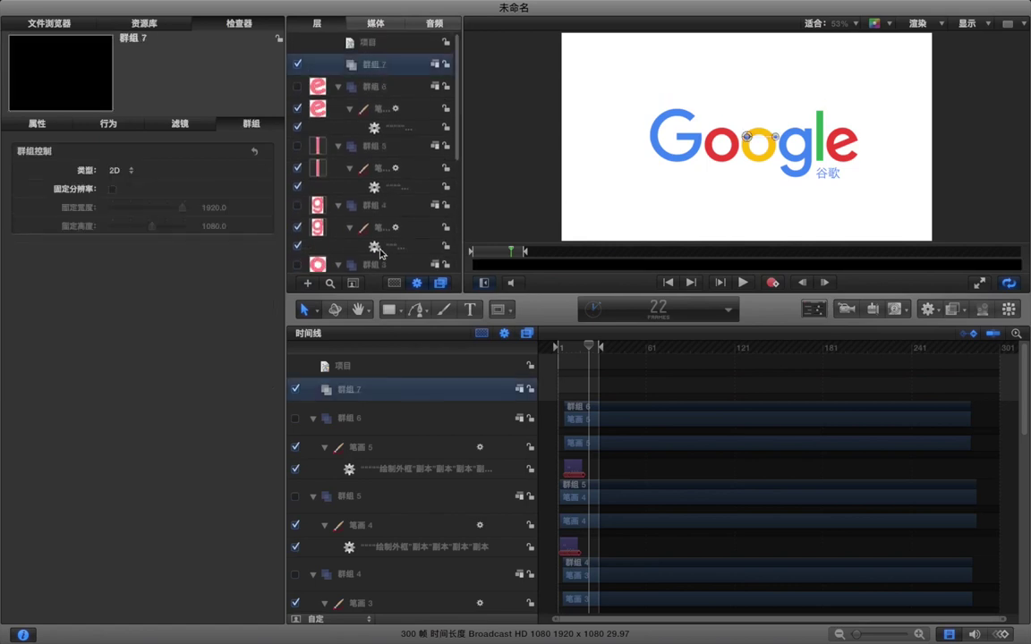
{"action": "left_click", "coordinate": [445, 311]}
{"action": "scroll", "coordinate": [820, 179], "scroll_direction": "up", "scroll_amount": 8}
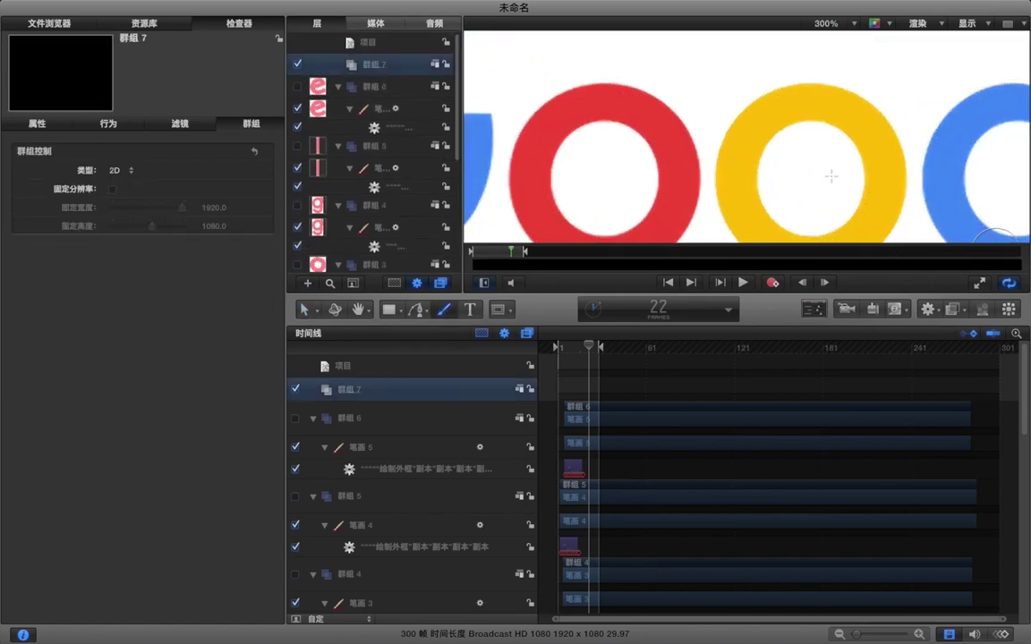
{"action": "scroll", "coordinate": [829, 177], "scroll_direction": "right", "scroll_amount": 4}
{"action": "scroll", "coordinate": [829, 177], "scroll_direction": "down", "scroll_amount": 2}
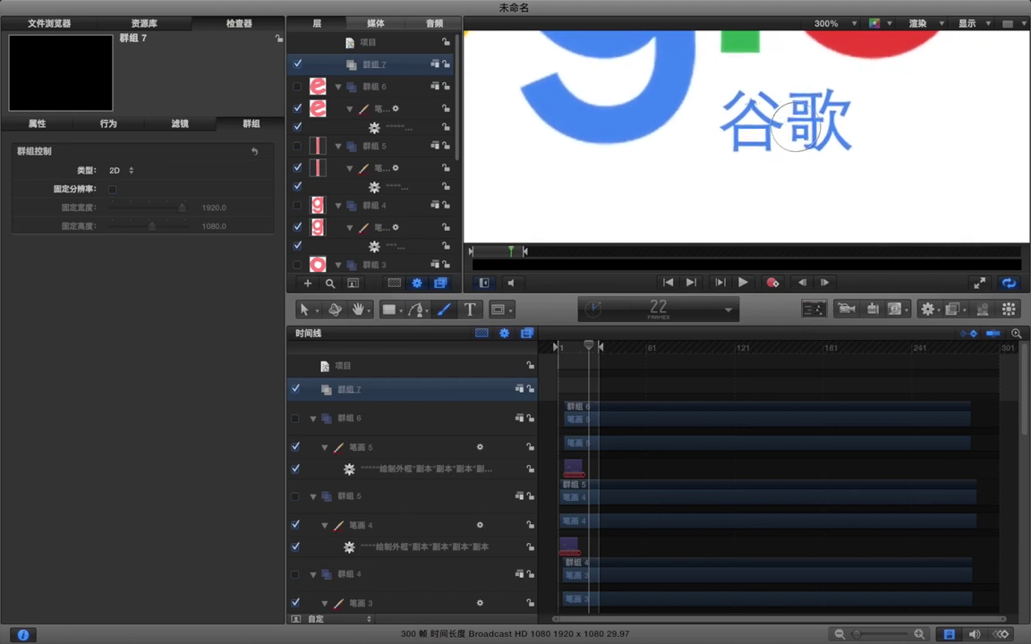
{"action": "key", "text": "super+equal"}
{"action": "scroll", "coordinate": [754, 105], "scroll_direction": "up", "scroll_amount": 3}
{"action": "scroll", "coordinate": [742, 99], "scroll_direction": "right", "scroll_amount": 4}
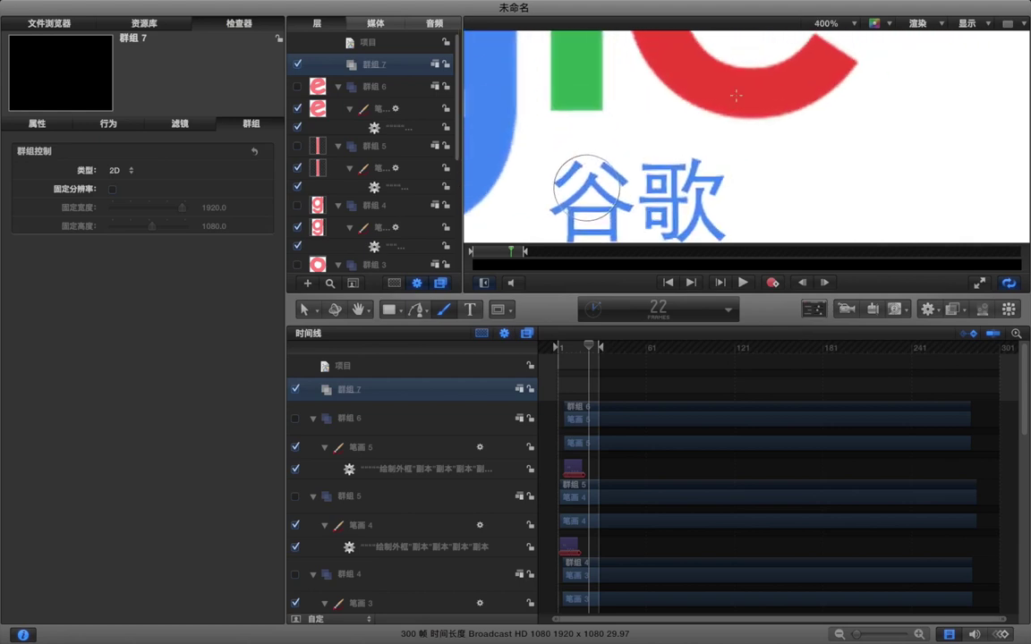
{"action": "scroll", "coordinate": [735, 94], "scroll_direction": "left", "scroll_amount": 2}
{"action": "scroll", "coordinate": [736, 94], "scroll_direction": "down", "scroll_amount": 1}
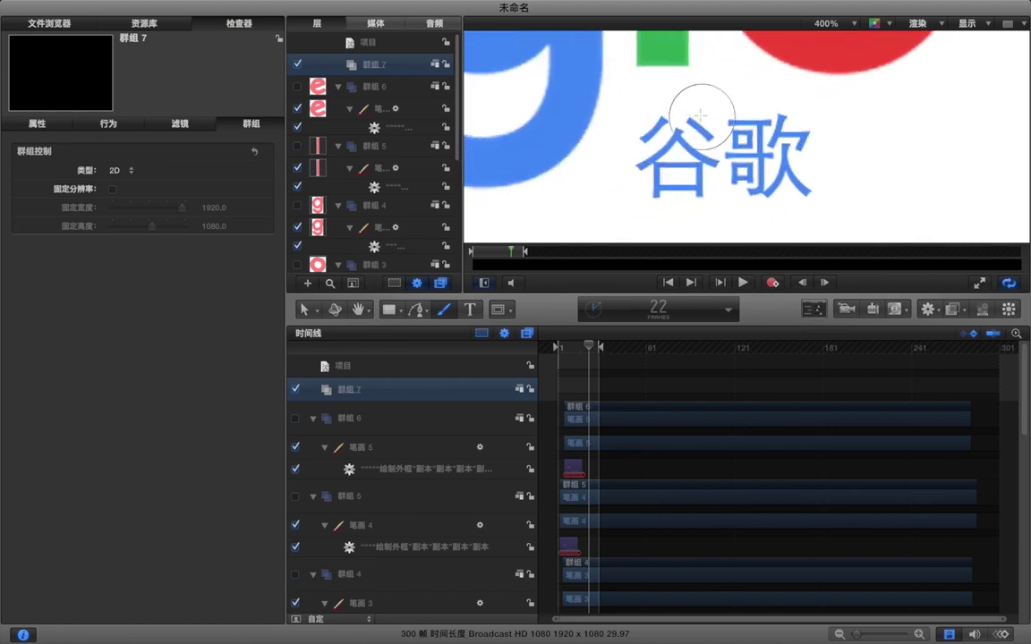
{"action": "left_click", "coordinate": [816, 313]}
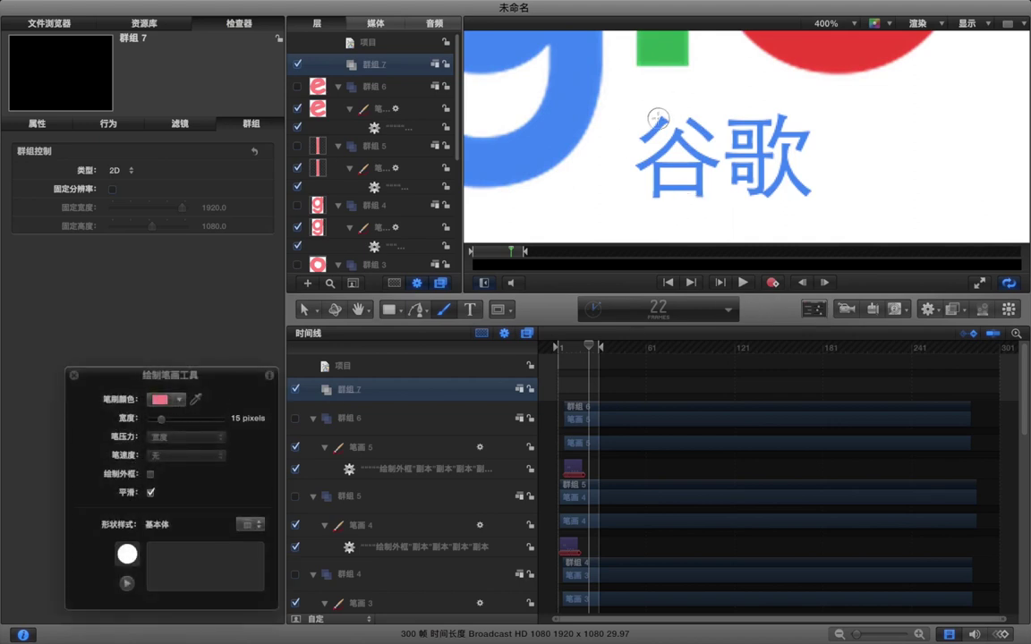
{"action": "left_click_drag", "start_coordinate": [658, 111], "coordinate": [641, 154]}
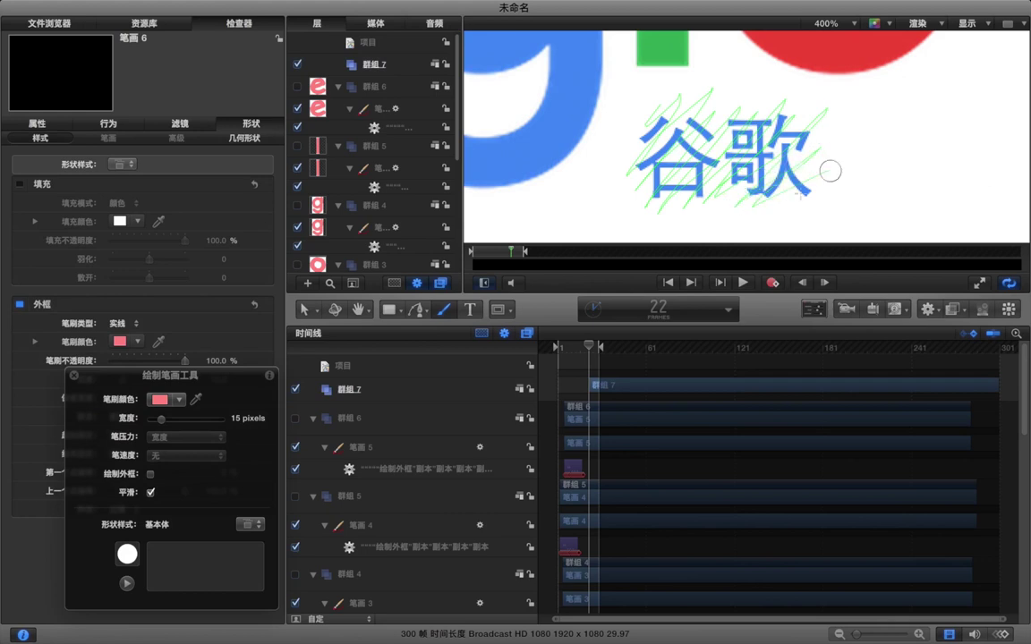
{"action": "left_click_drag", "start_coordinate": [846, 192], "coordinate": [761, 175]}
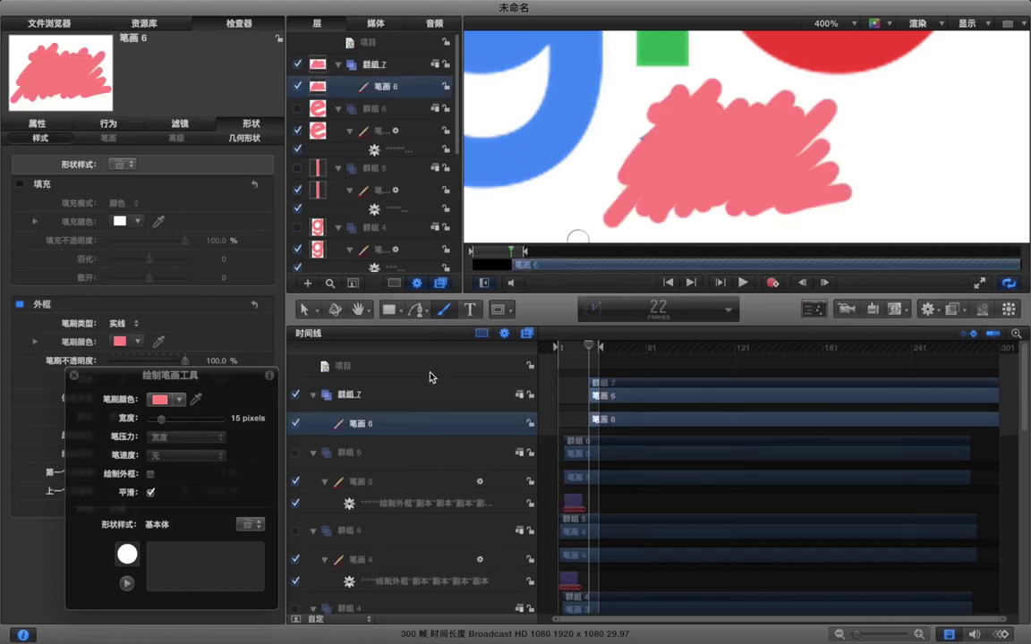
- Move 群组 7 about 15 frames earlier in the timeline, so it starts near frame 7
{"action": "left_click_drag", "start_coordinate": [593, 392], "coordinate": [570, 390]}
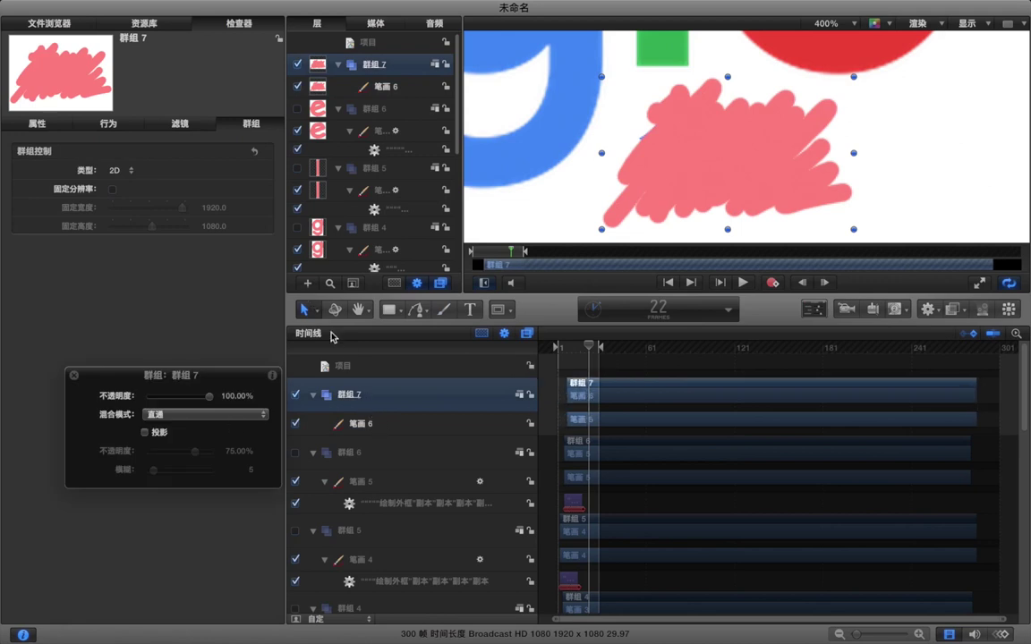
{"action": "left_click", "coordinate": [315, 313]}
{"action": "left_click", "coordinate": [428, 429]}
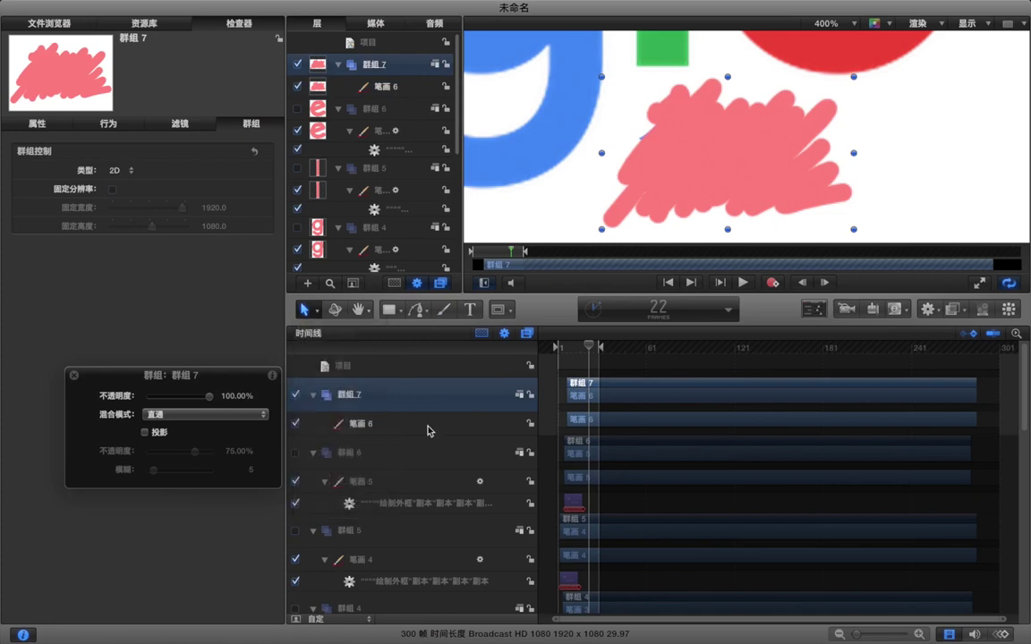
- Reshape the start of 笔画 6 by moving its first control points to cover the upper-left part of 谷
{"action": "left_click", "coordinate": [358, 424]}
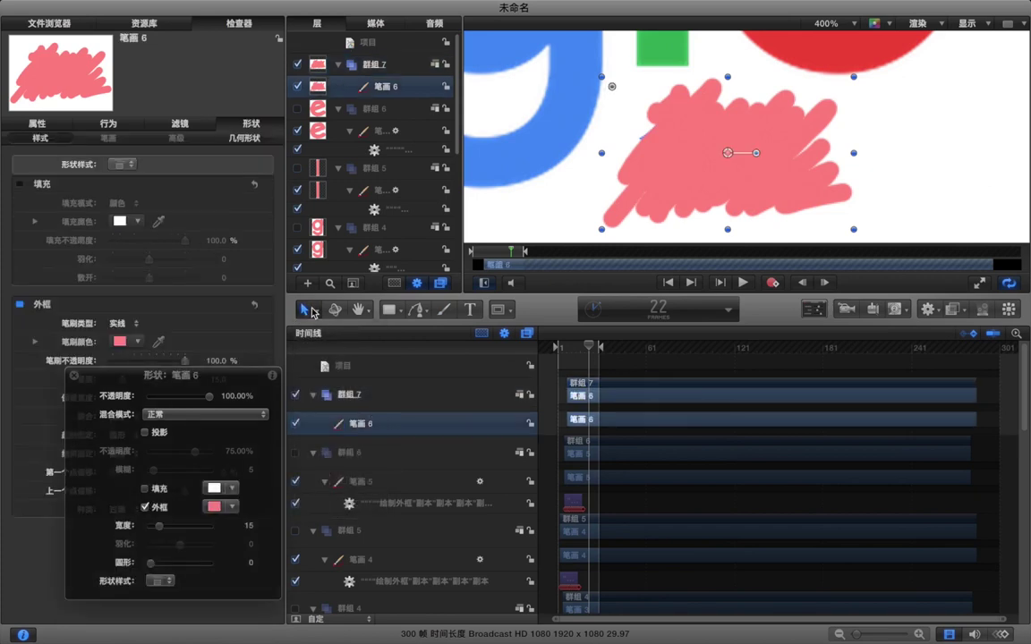
{"action": "left_click", "coordinate": [306, 310]}
{"action": "left_click", "coordinate": [324, 457]}
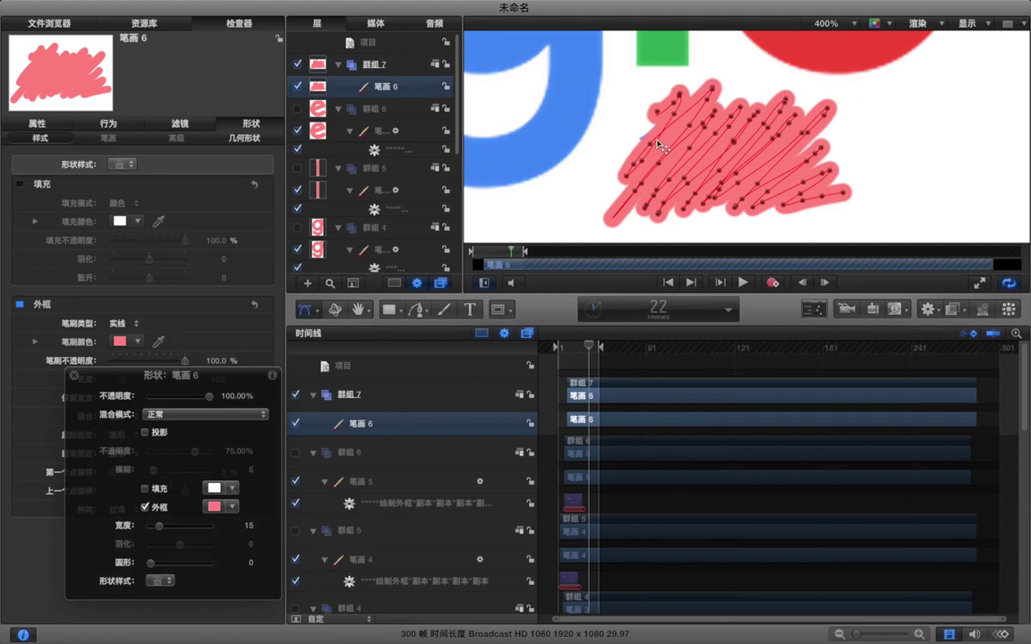
{"action": "left_click_drag", "start_coordinate": [657, 113], "coordinate": [647, 125]}
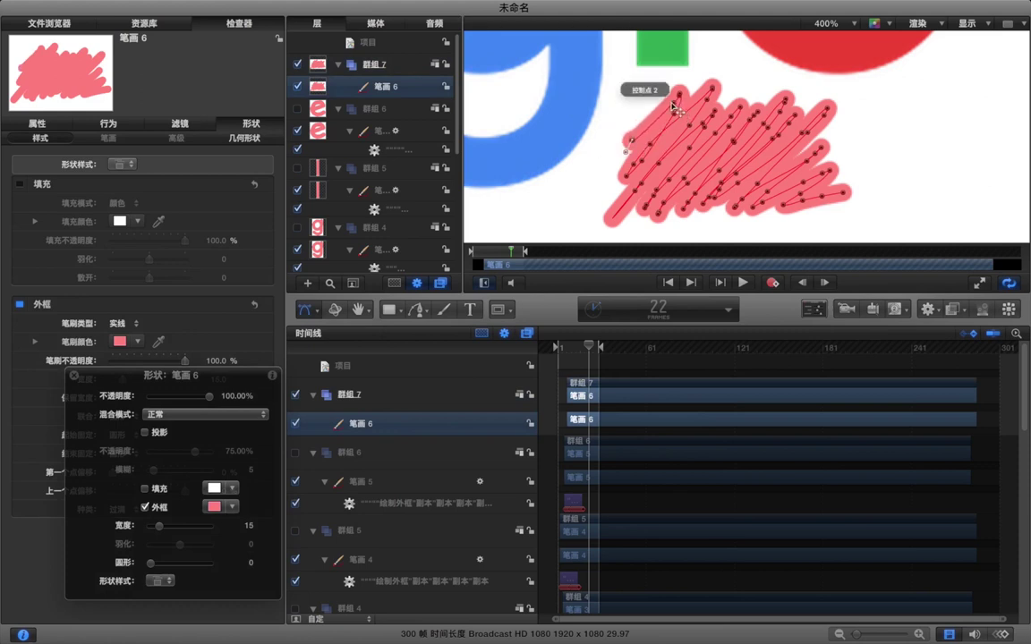
{"action": "left_click", "coordinate": [658, 110]}
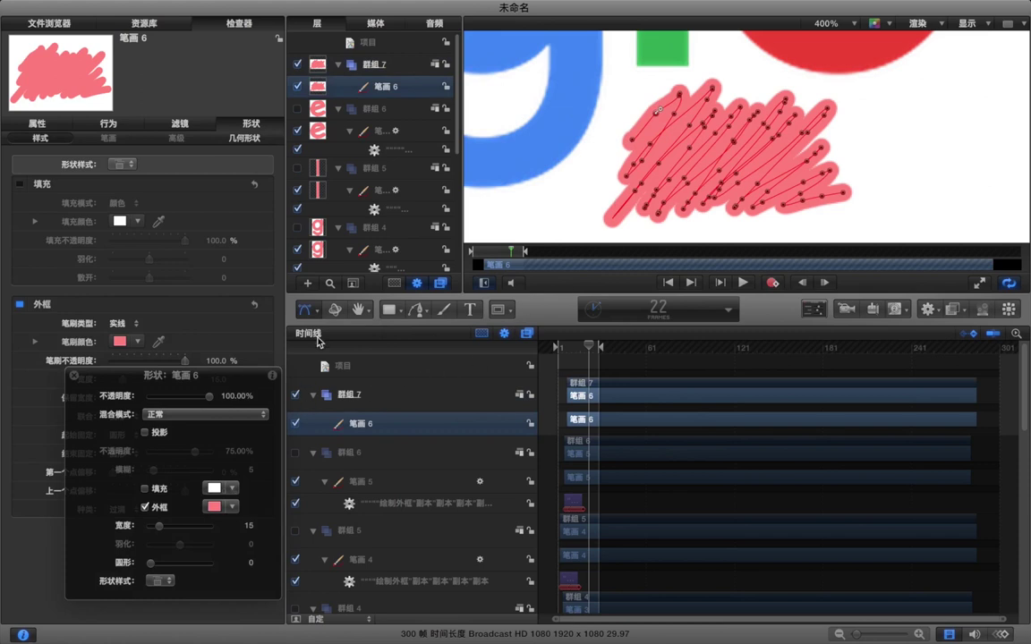
{"action": "left_click", "coordinate": [311, 313]}
{"action": "left_click", "coordinate": [336, 332]}
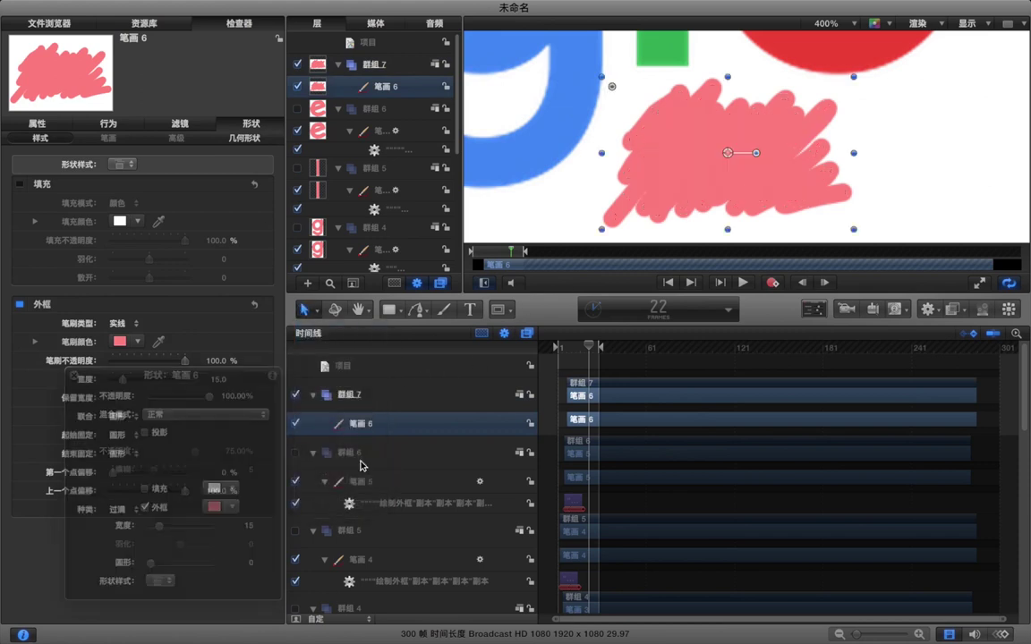
- Copy the draw-outline behavior of 笔画 5 onto 笔画 6 and set 群组 7 as the mask source of 图像遮罩 6
{"action": "left_click", "coordinate": [350, 505]}
{"action": "left_click_drag", "start_coordinate": [351, 506], "coordinate": [442, 421]}
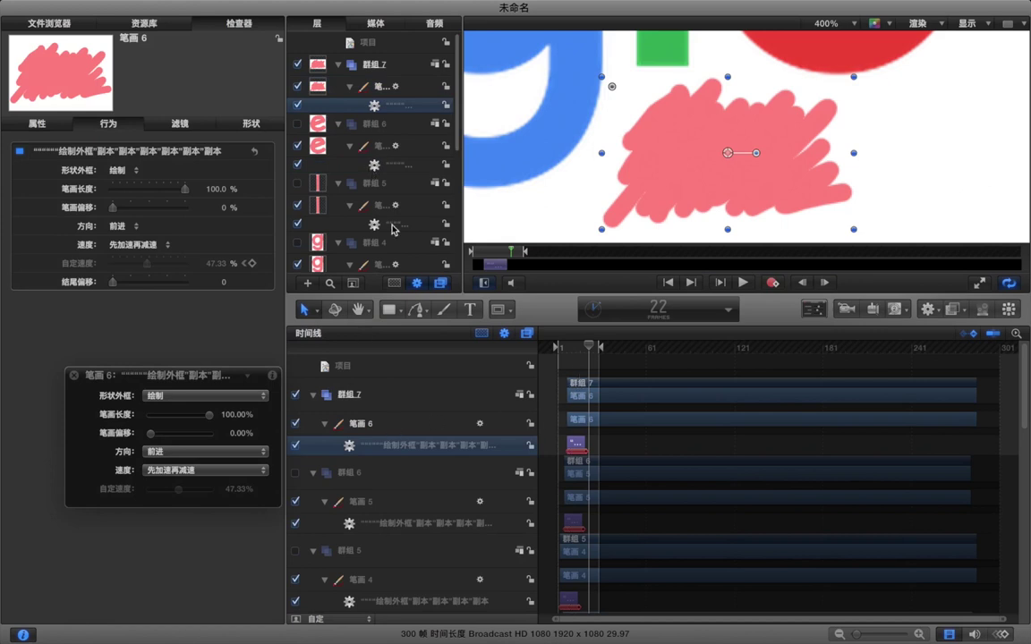
{"action": "scroll", "coordinate": [394, 229], "scroll_direction": "down", "scroll_amount": 3}
{"action": "scroll", "coordinate": [391, 429], "scroll_direction": "down", "scroll_amount": 10}
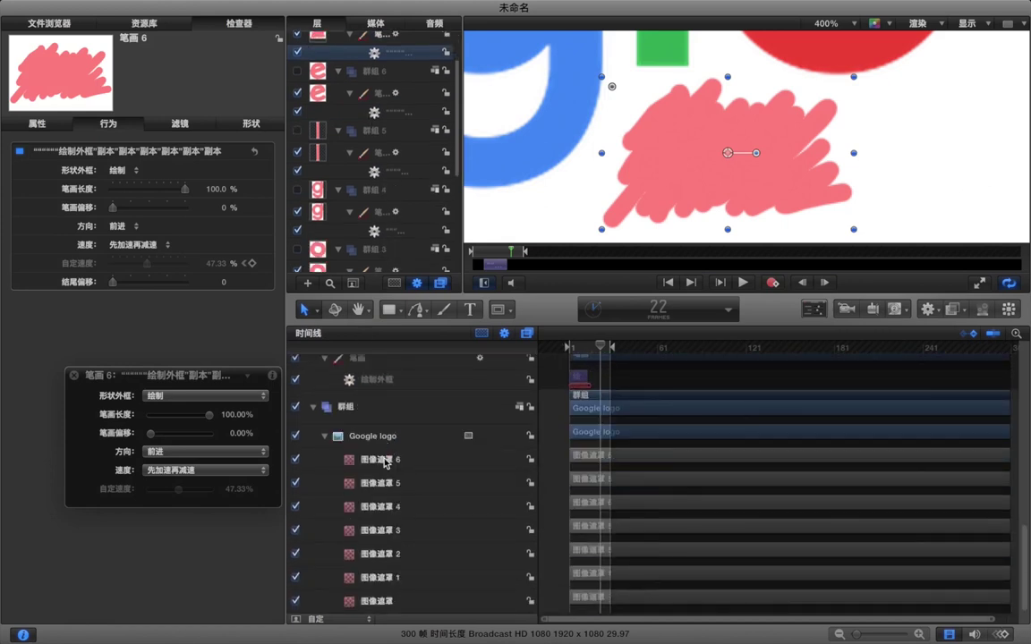
{"action": "left_click", "coordinate": [384, 461]}
{"action": "scroll", "coordinate": [382, 148], "scroll_direction": "up", "scroll_amount": 3}
{"action": "left_click_drag", "start_coordinate": [370, 68], "coordinate": [123, 180]}
- Play the animation from frame 1 with nothing selected to check how 谷歌 is drawn
{"action": "left_click", "coordinate": [609, 376]}
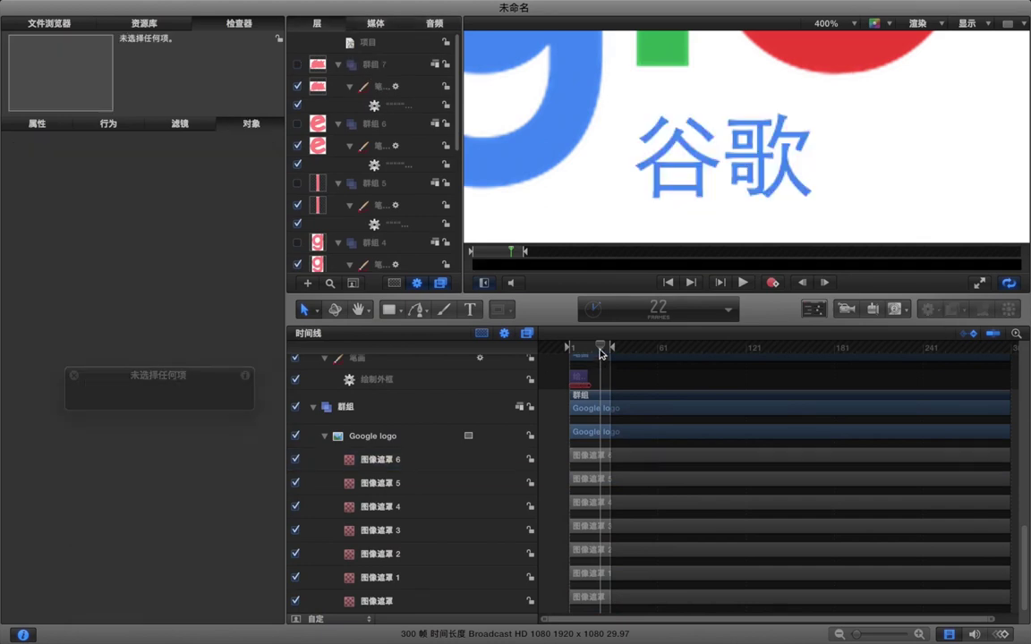
{"action": "left_click_drag", "start_coordinate": [603, 345], "coordinate": [552, 350]}
{"action": "key", "text": "space"}
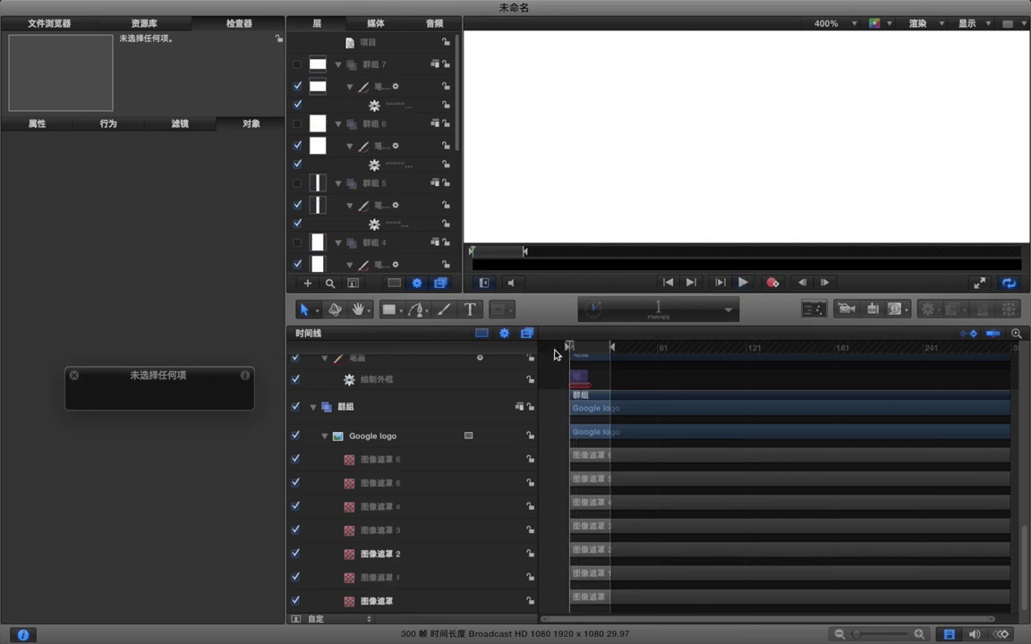
- Extend the draw-outline behavior of 笔画 6 by about nine frames and replay the animation
{"action": "left_click_drag", "start_coordinate": [586, 377], "coordinate": [603, 378]}
{"action": "key", "text": "super+z"}
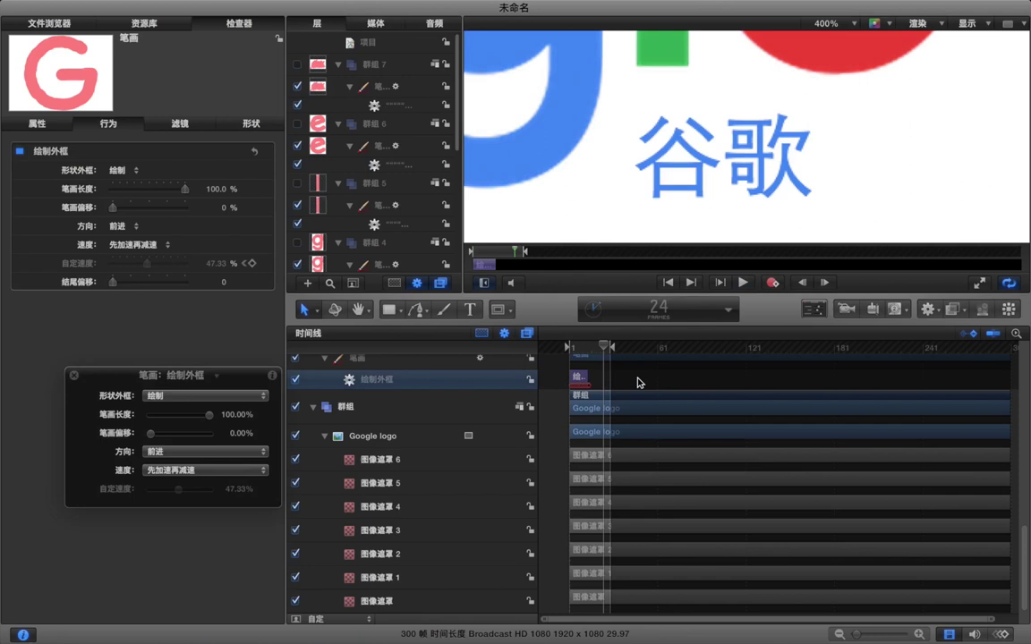
{"action": "scroll", "coordinate": [638, 383], "scroll_direction": "up", "scroll_amount": 10}
{"action": "left_click", "coordinate": [583, 446]}
{"action": "left_click_drag", "start_coordinate": [594, 442], "coordinate": [608, 442]}
{"action": "left_click", "coordinate": [647, 442]}
{"action": "key", "text": "space"}
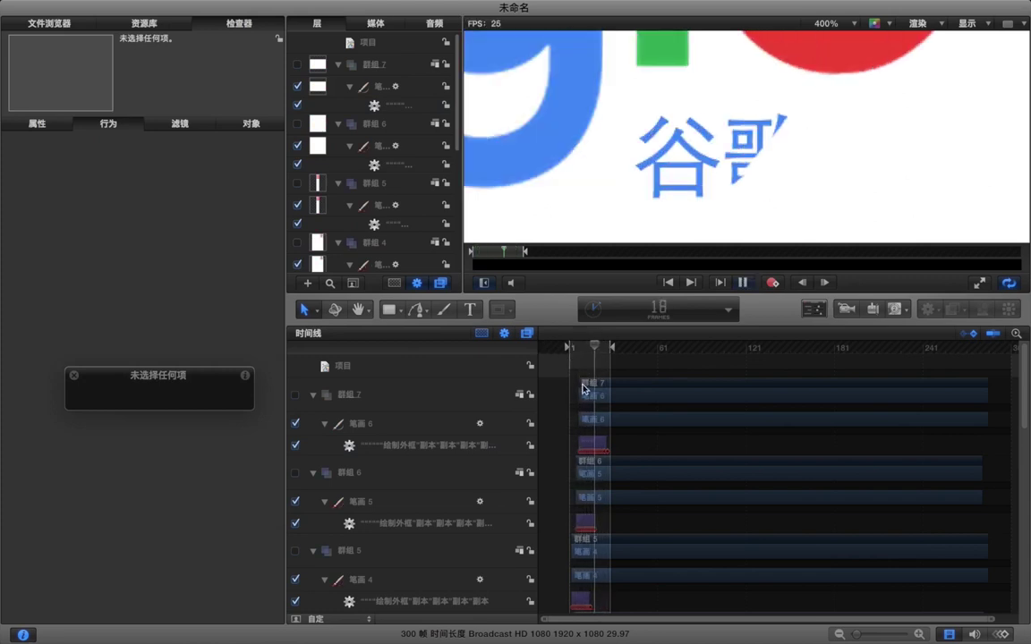
- Stop playback and move 群组 7 about two frames earlier, to start near frame 5
{"action": "key", "text": "space"}
{"action": "left_click", "coordinate": [577, 349]}
{"action": "left_click_drag", "start_coordinate": [575, 348], "coordinate": [578, 387]}
{"action": "left_click", "coordinate": [594, 368]}
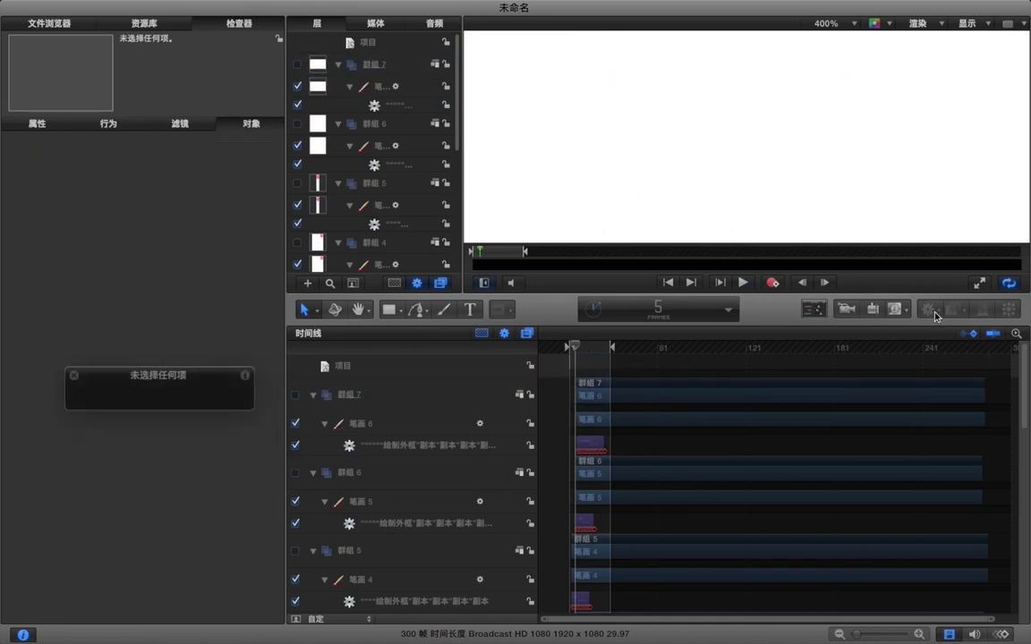
- Preview the whole logo animation in an enlarged canvas fitted to the window, with the HUD closed
{"action": "left_click", "coordinate": [979, 284]}
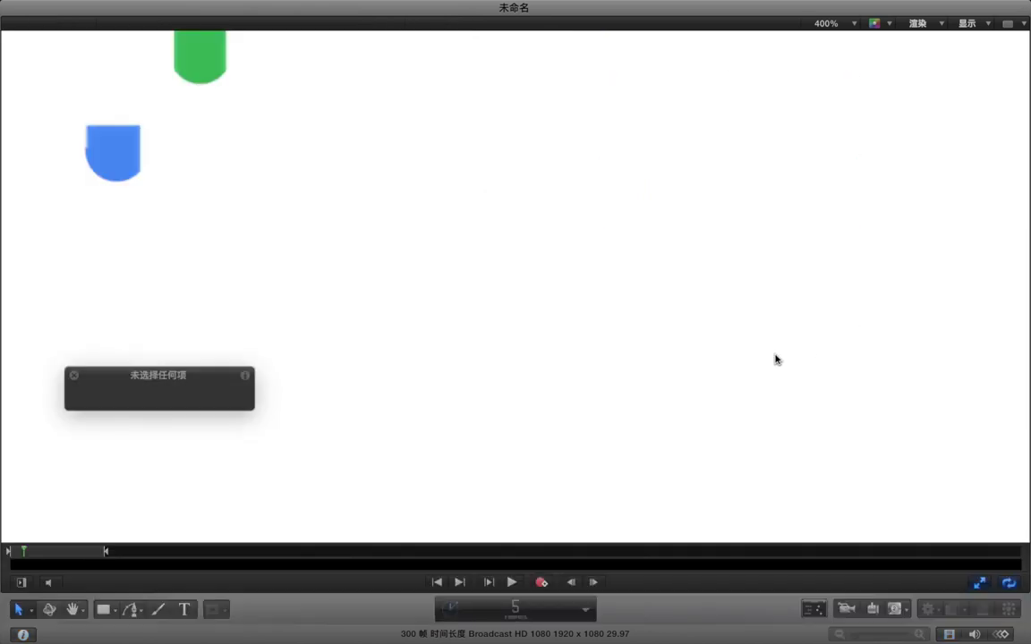
{"action": "key", "text": "shift+z"}
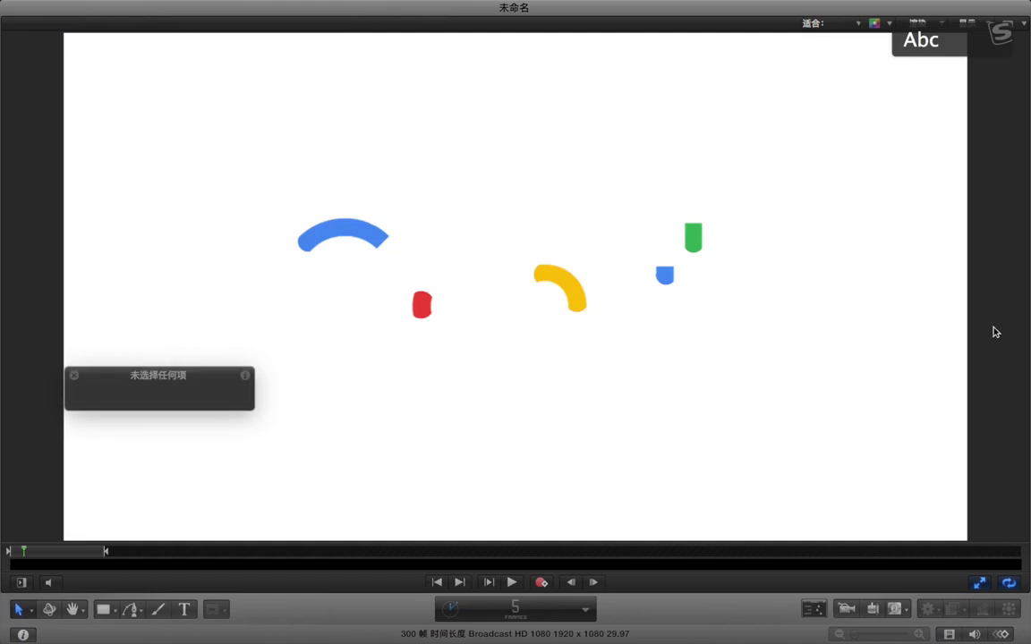
{"action": "left_click", "coordinate": [73, 378]}
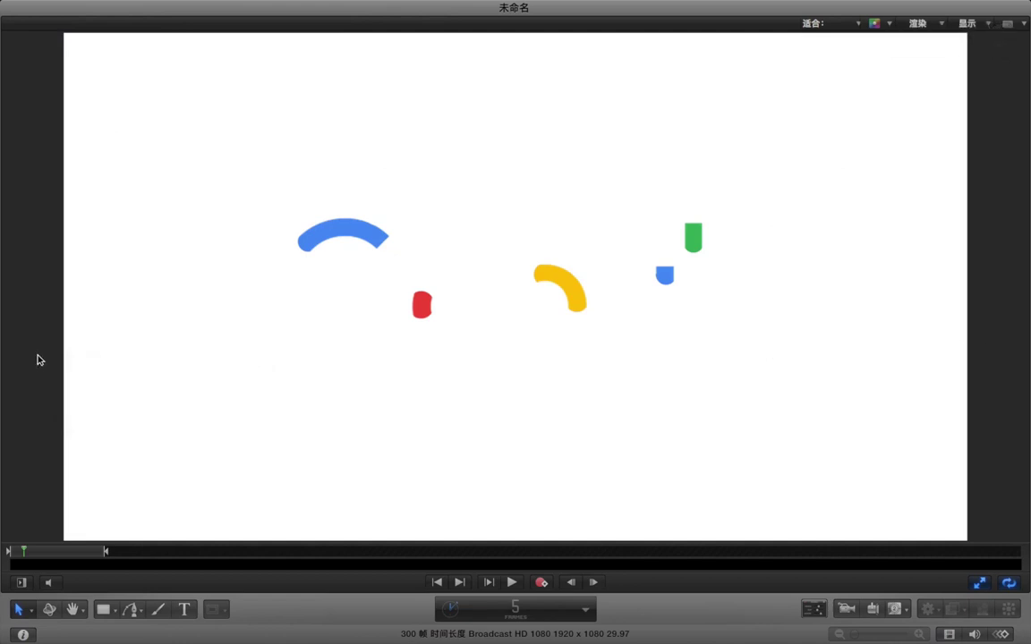
{"action": "key", "text": "space"}
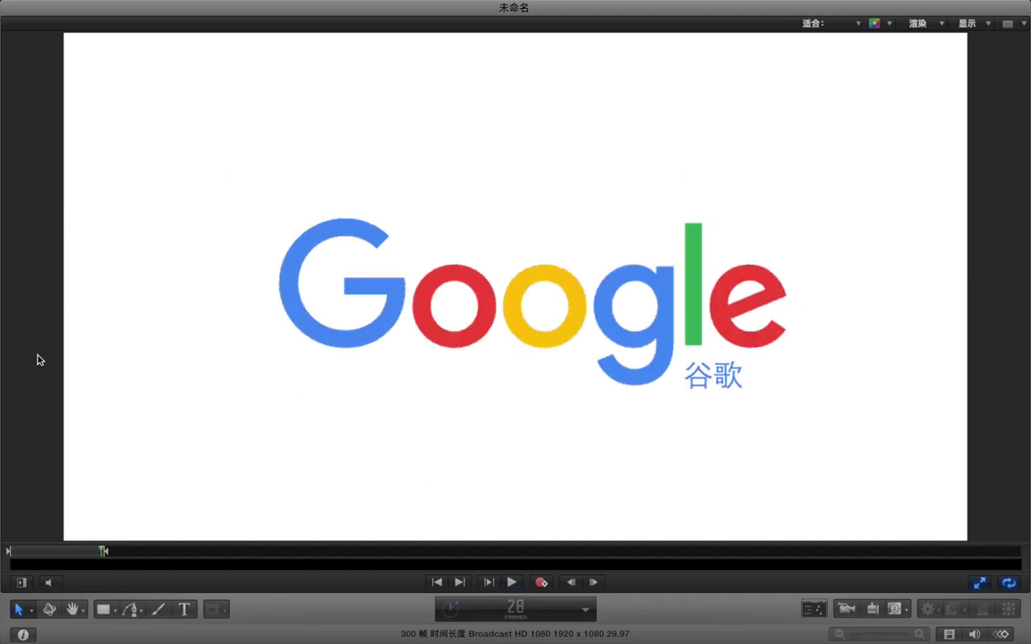
- Export the play range (00:00:00;28) as a QuickTime movie named logo to the desktop (桌面), with the same format as the source
{"action": "key", "text": "super+e"}
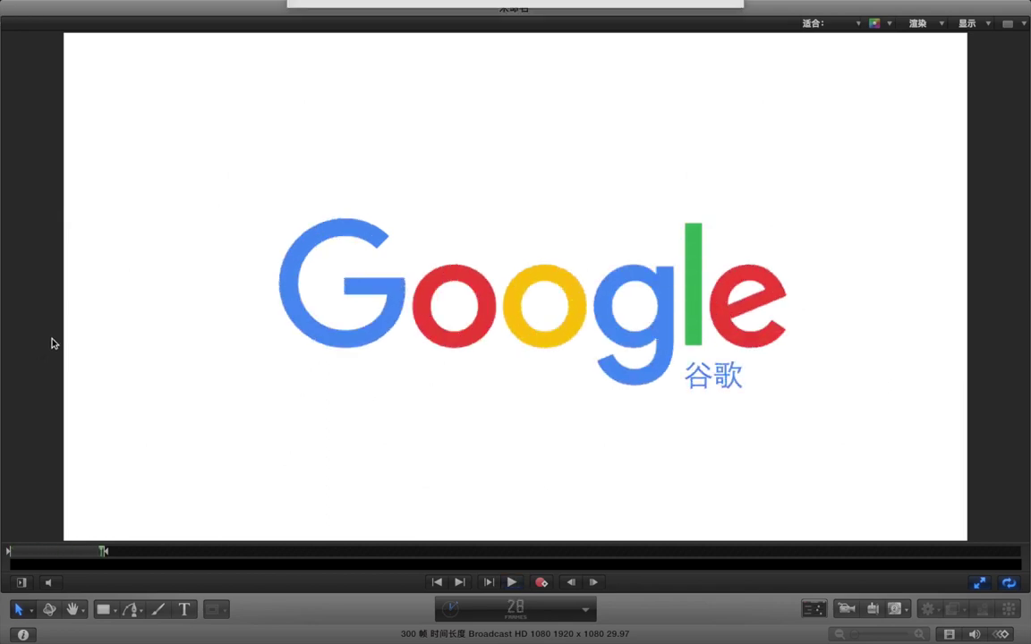
{"action": "left_click", "coordinate": [419, 289]}
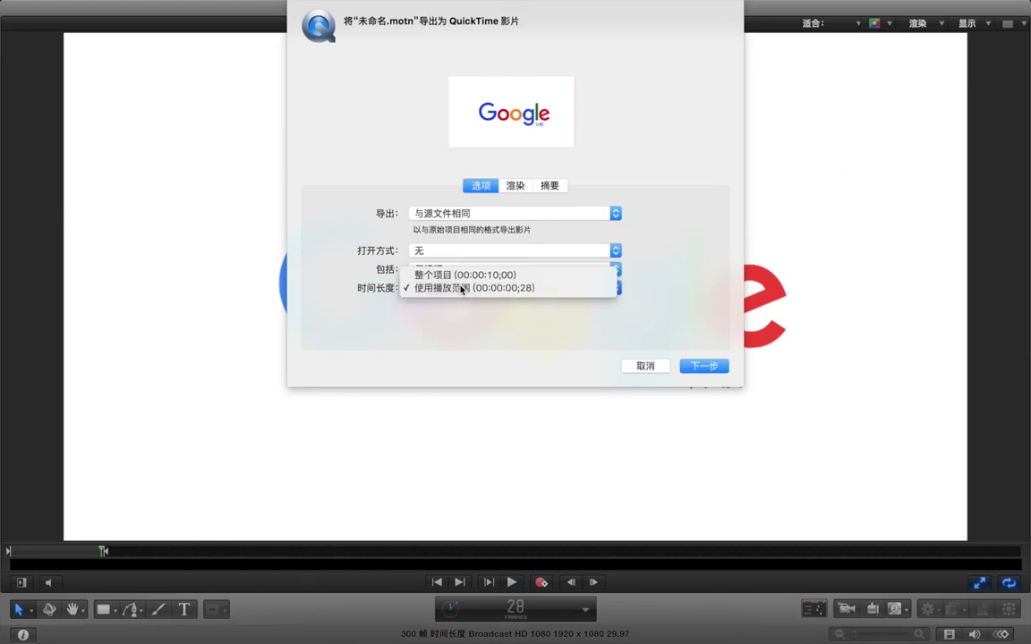
{"action": "left_click", "coordinate": [464, 288]}
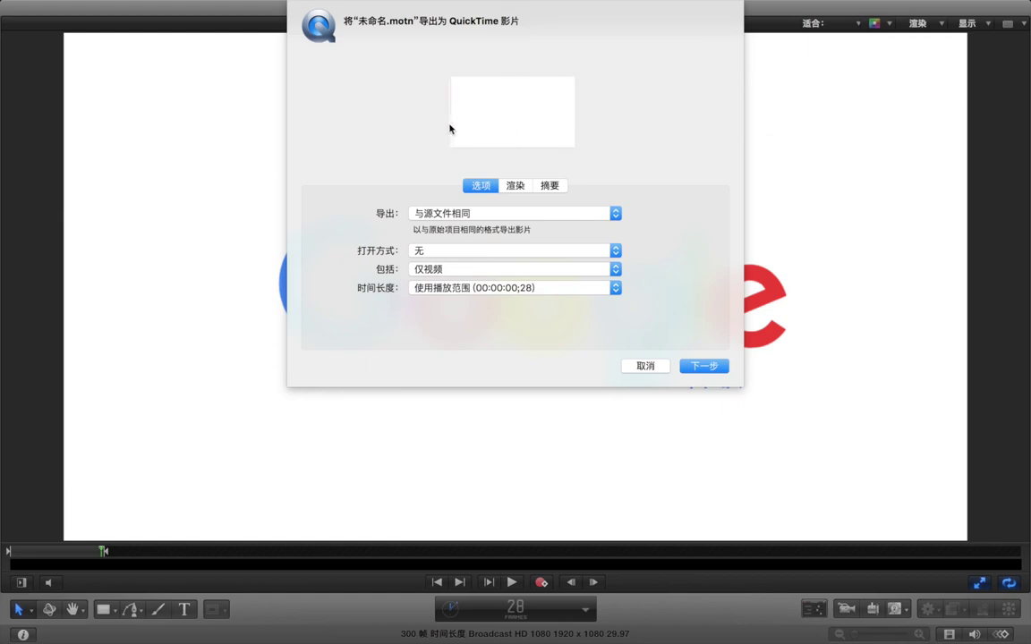
{"action": "left_click", "coordinate": [686, 374]}
{"action": "left_click", "coordinate": [319, 162]}
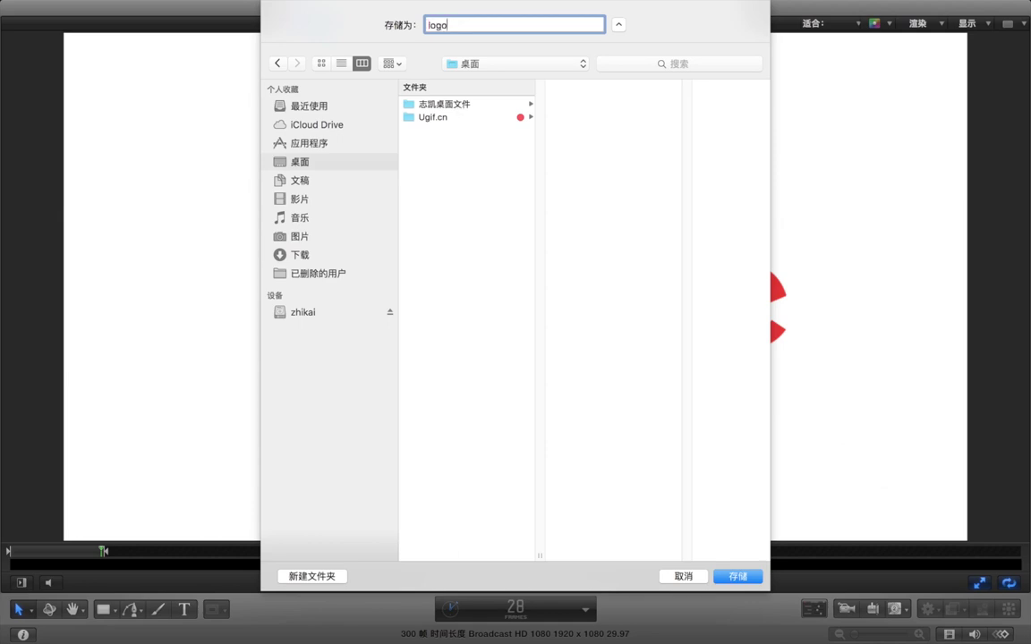
{"action": "left_click", "coordinate": [737, 577]}
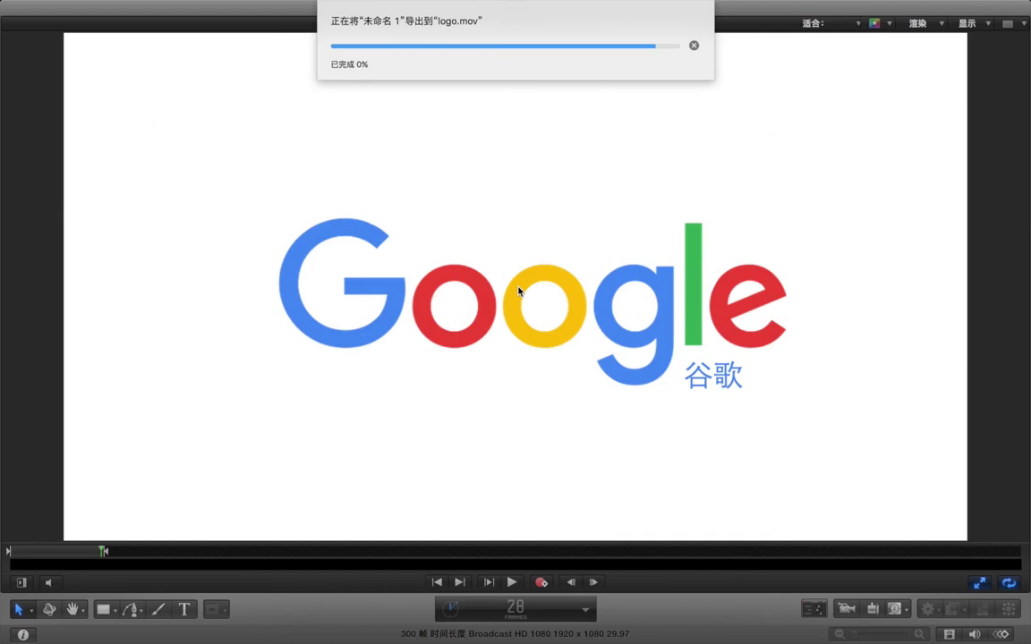